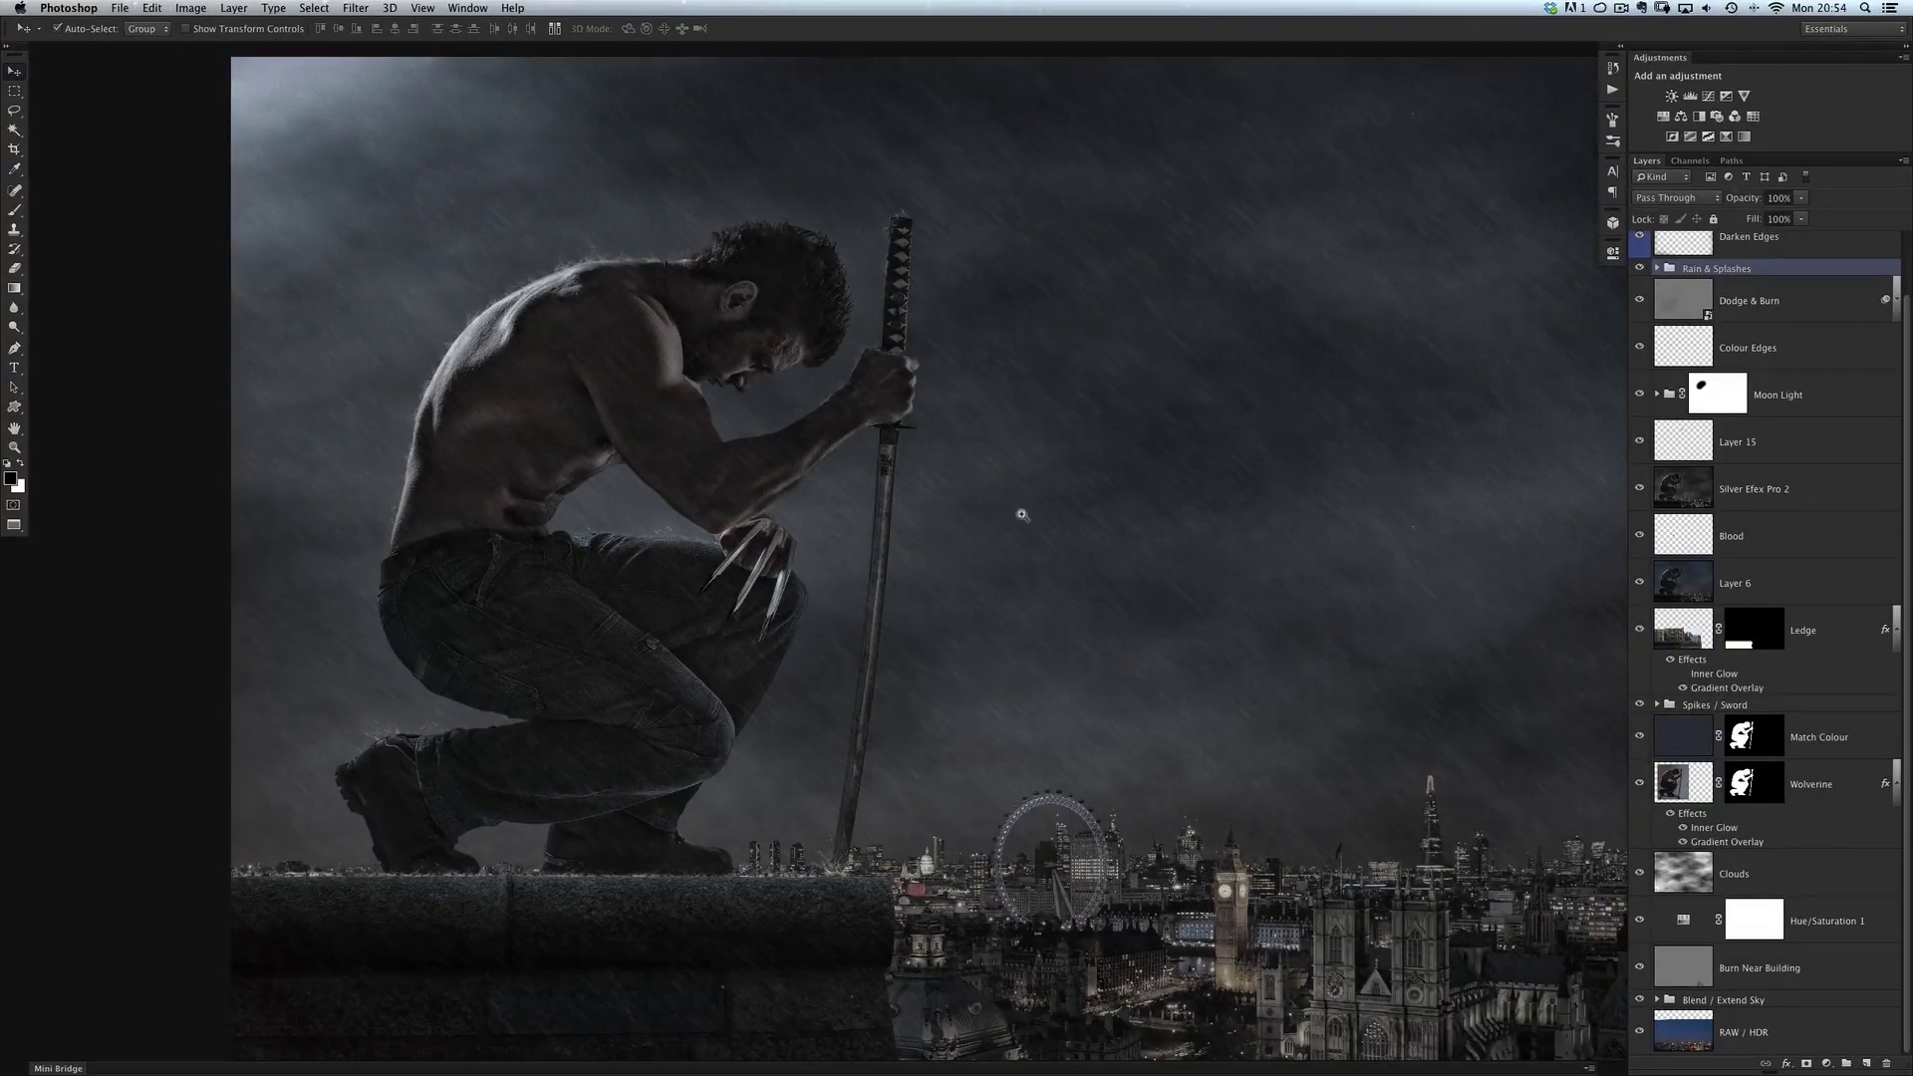
Step: Zoom out and solo the RAW / HDR skyline layer, toggling the other layers off and back on
key(super+minus)
drag(999, 504, 902, 498)
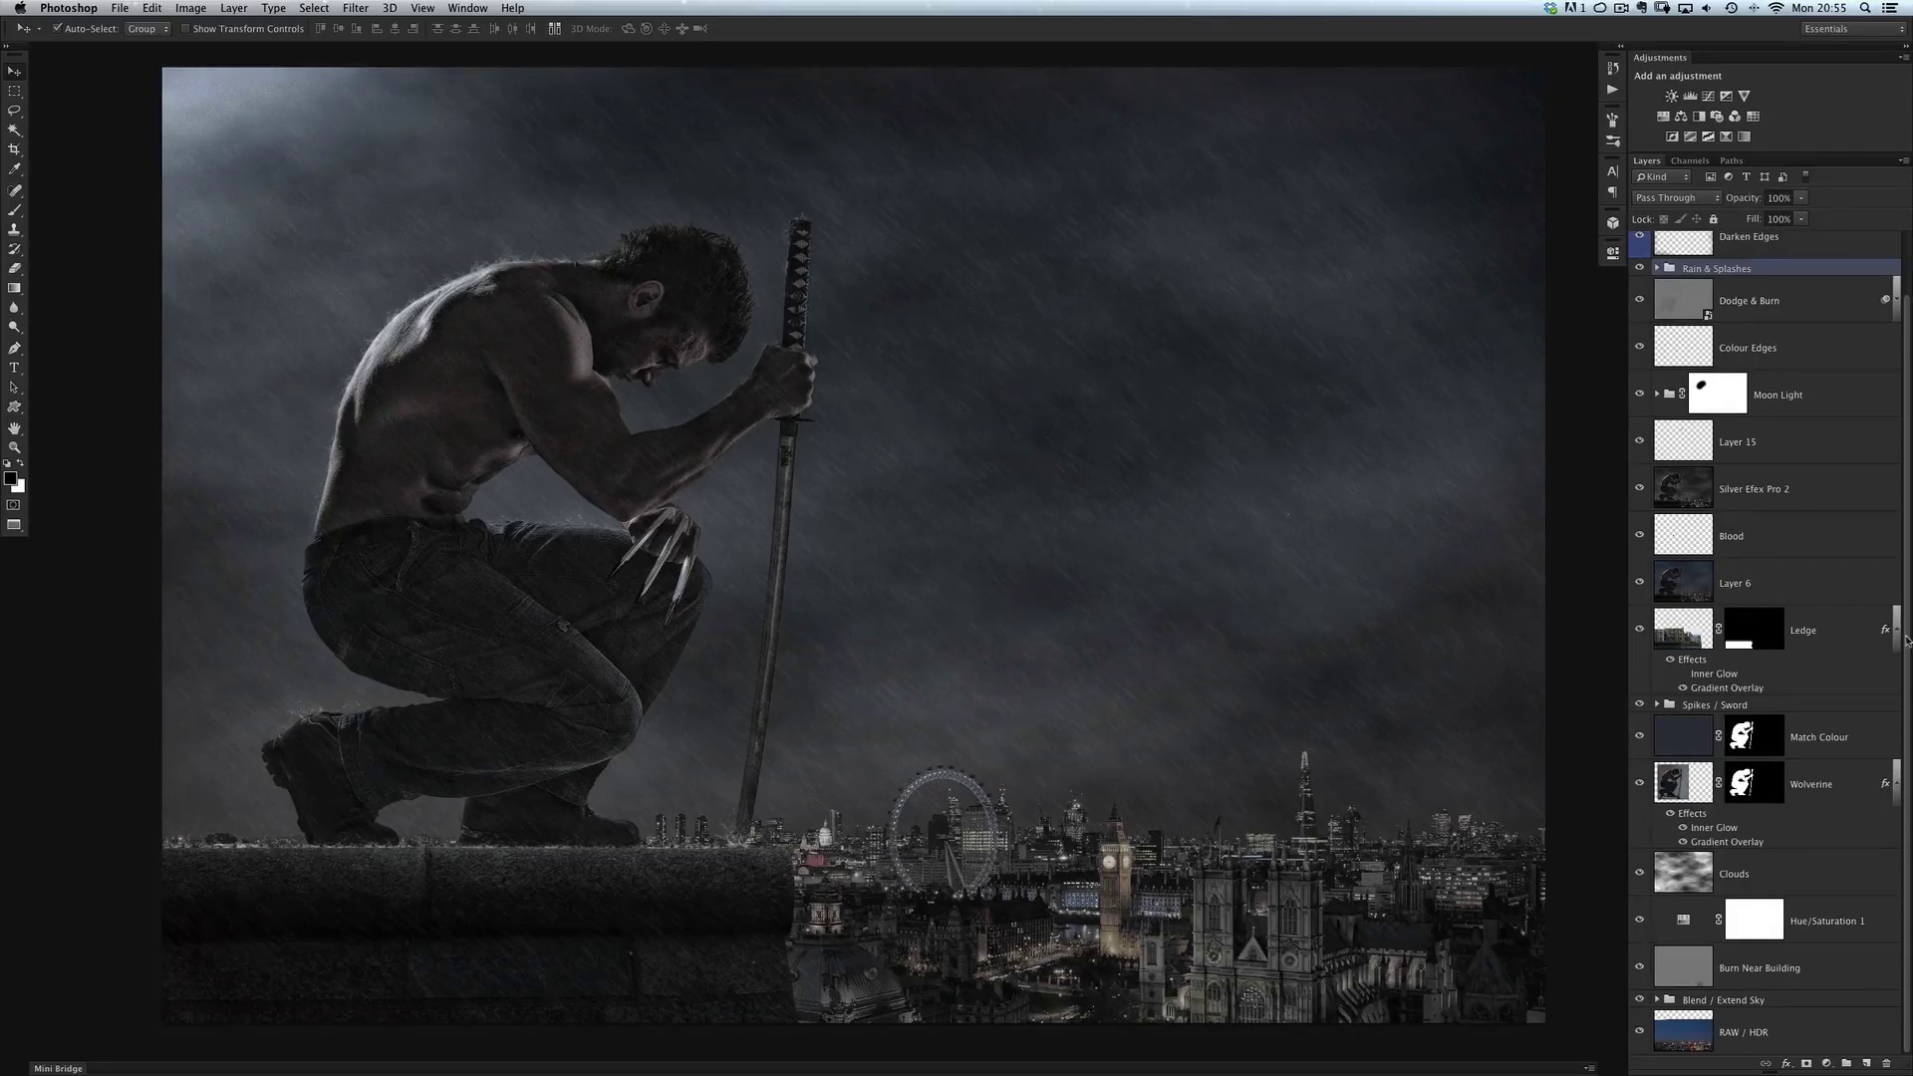
alt+click(1639, 1034)
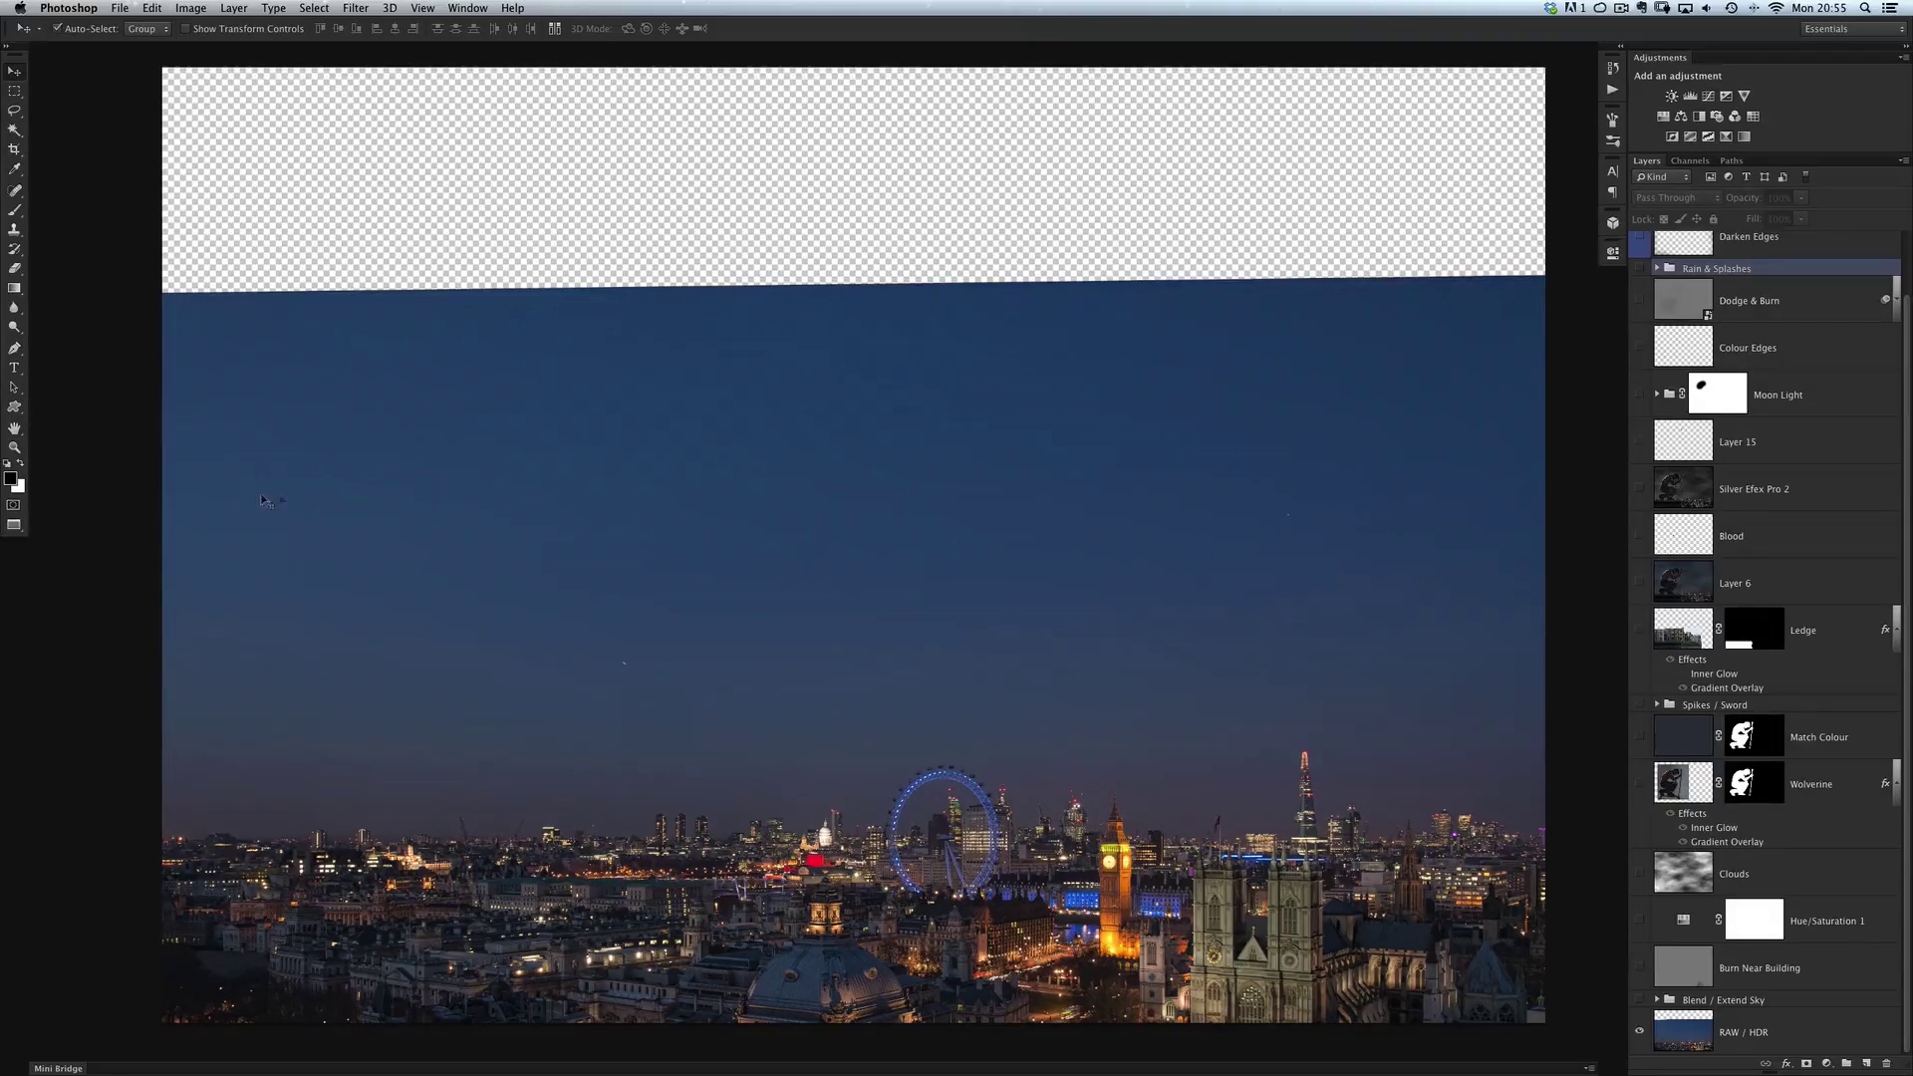
alt+click(1638, 1032)
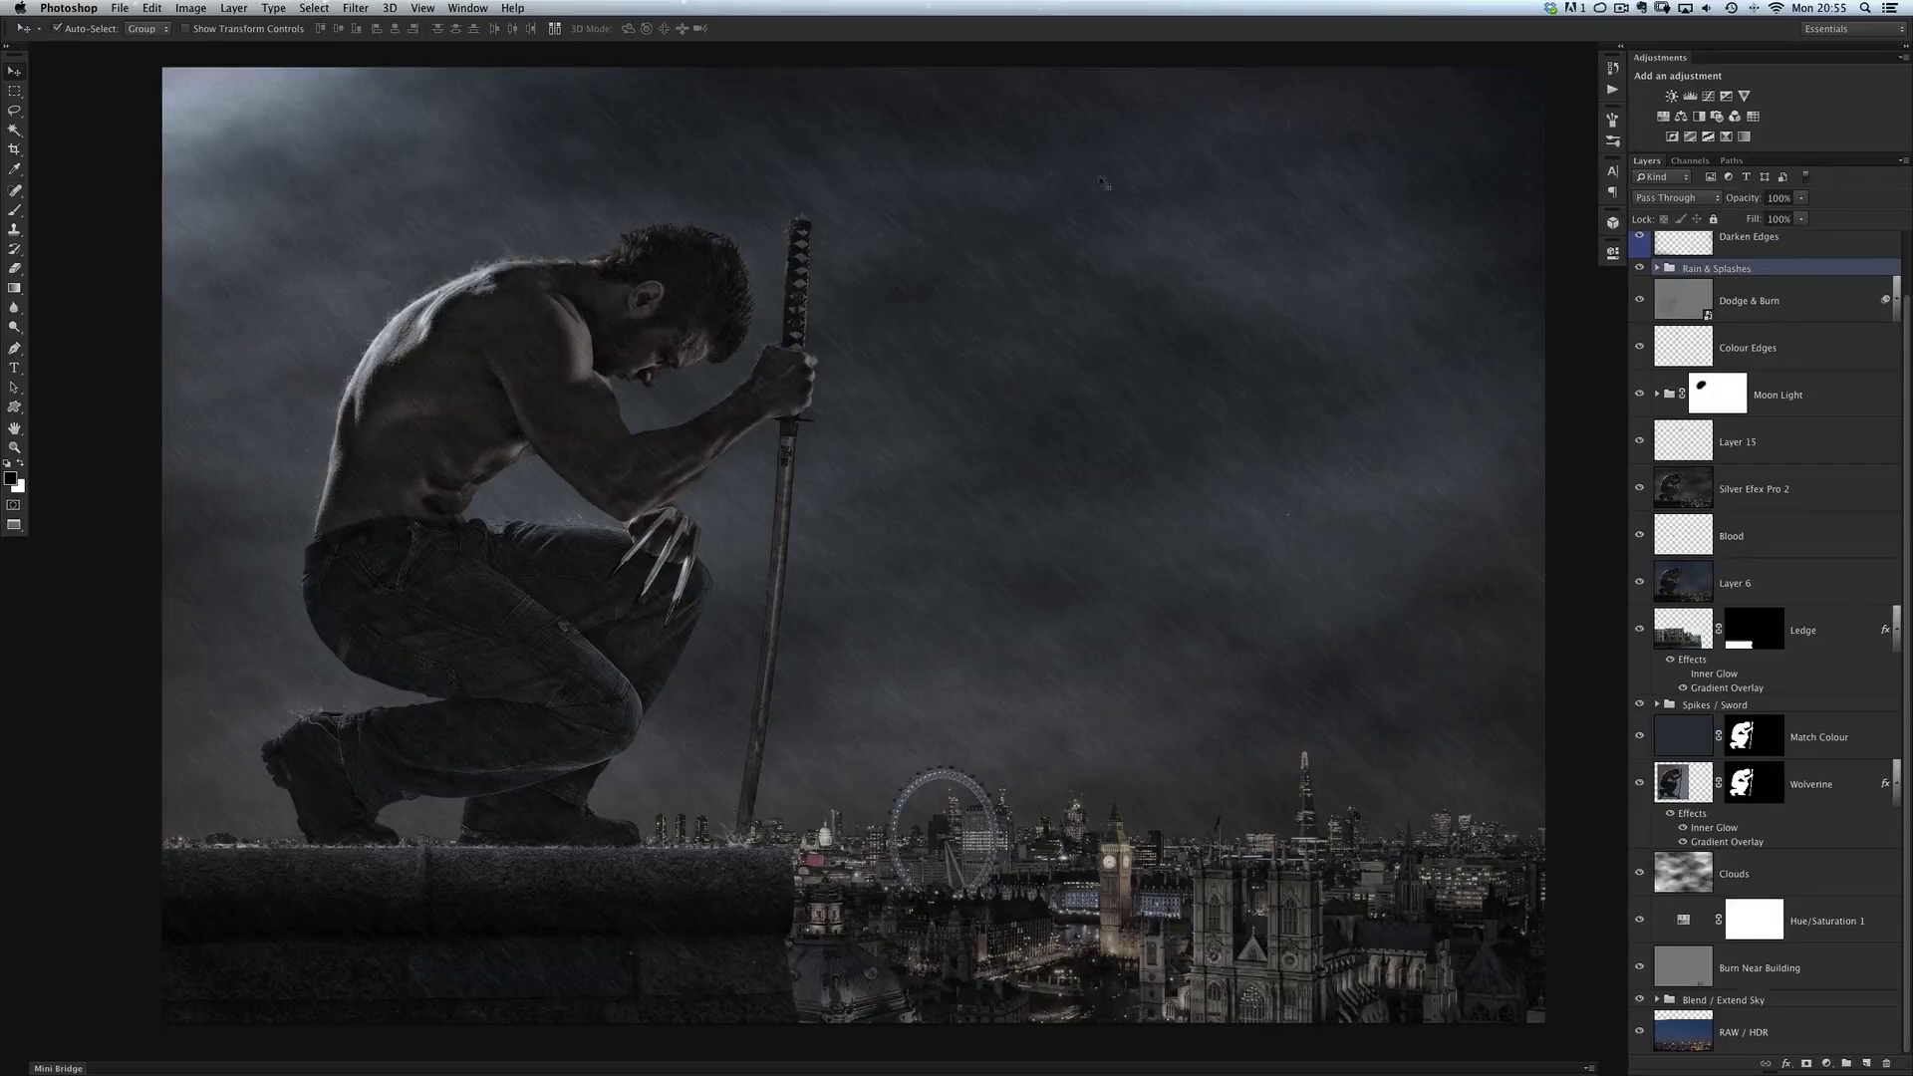
alt+click(1639, 1032)
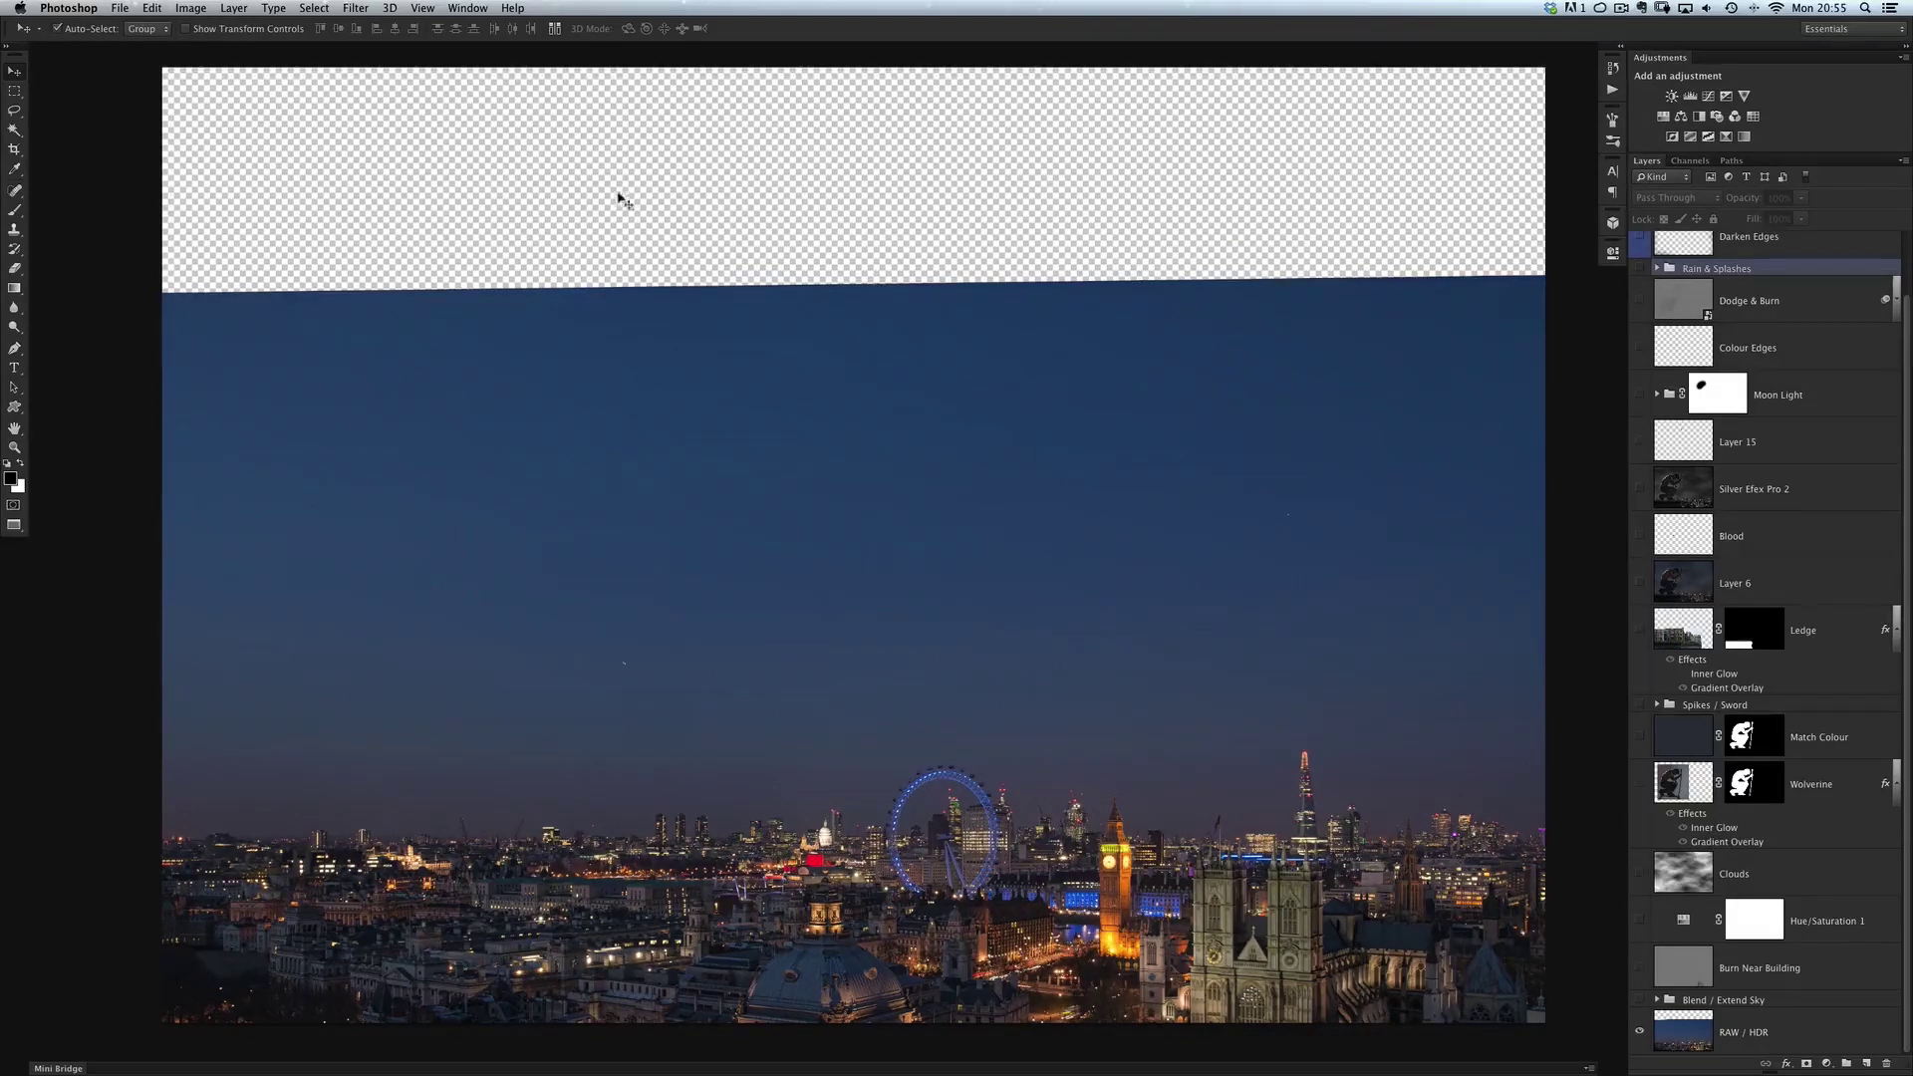
Step: Make the RAW / HDR layer the active layer for editing
scroll(1016, 204, up, 2)
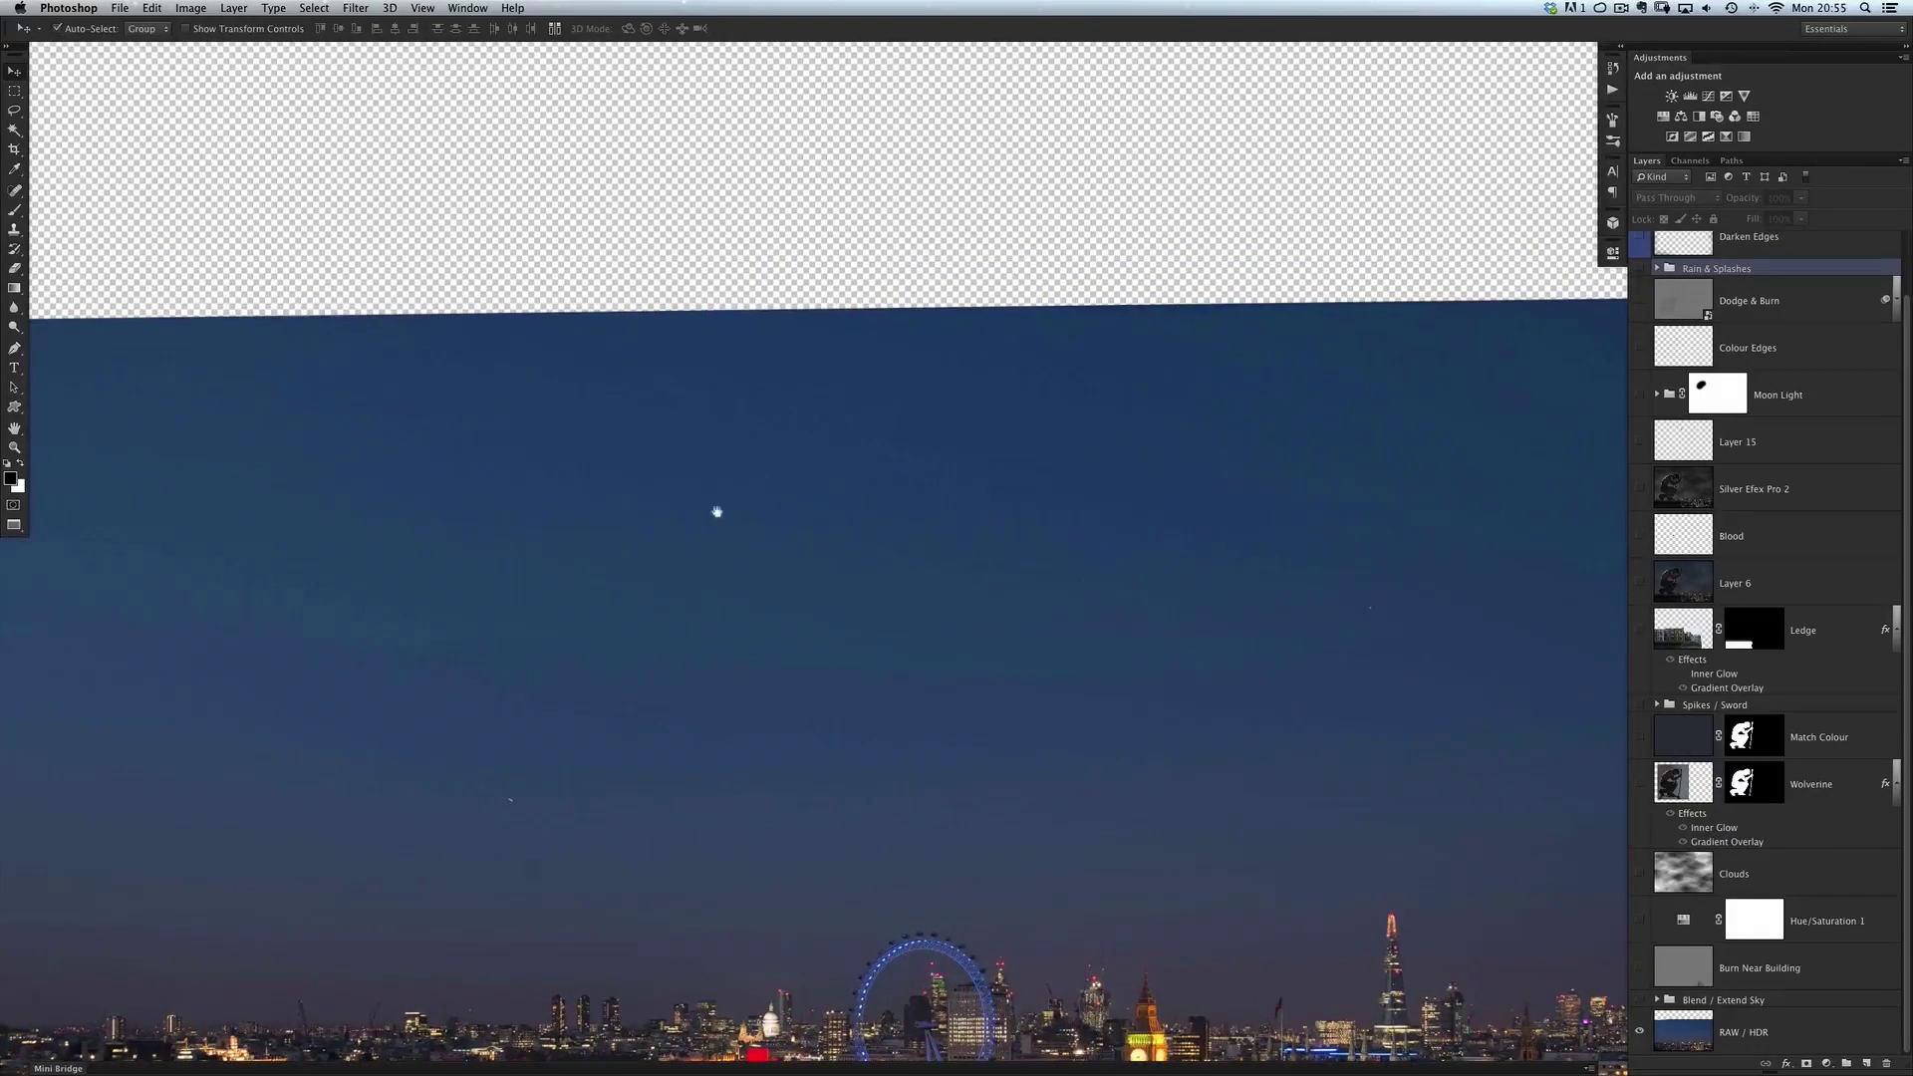
scroll(732, 488, down, 3)
scroll(743, 457, down, 1)
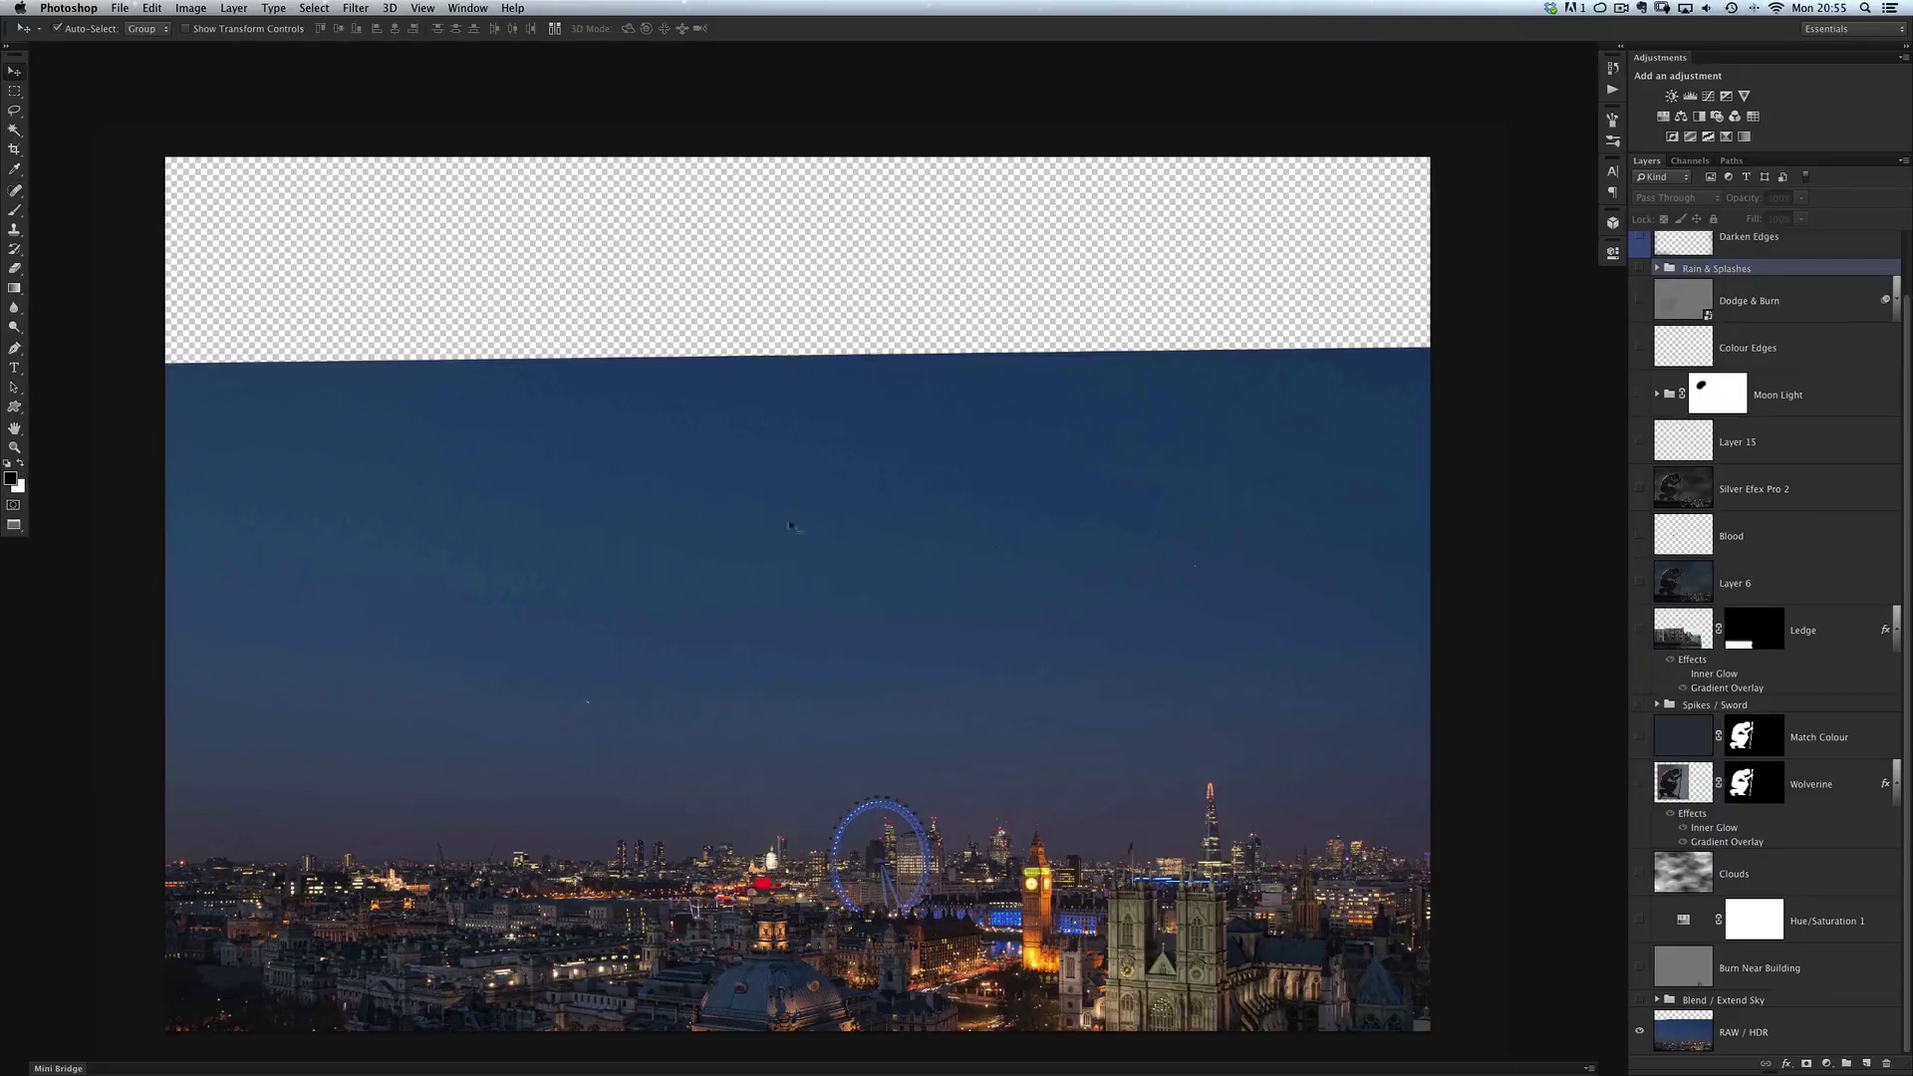
scroll(1036, 364, up, 2)
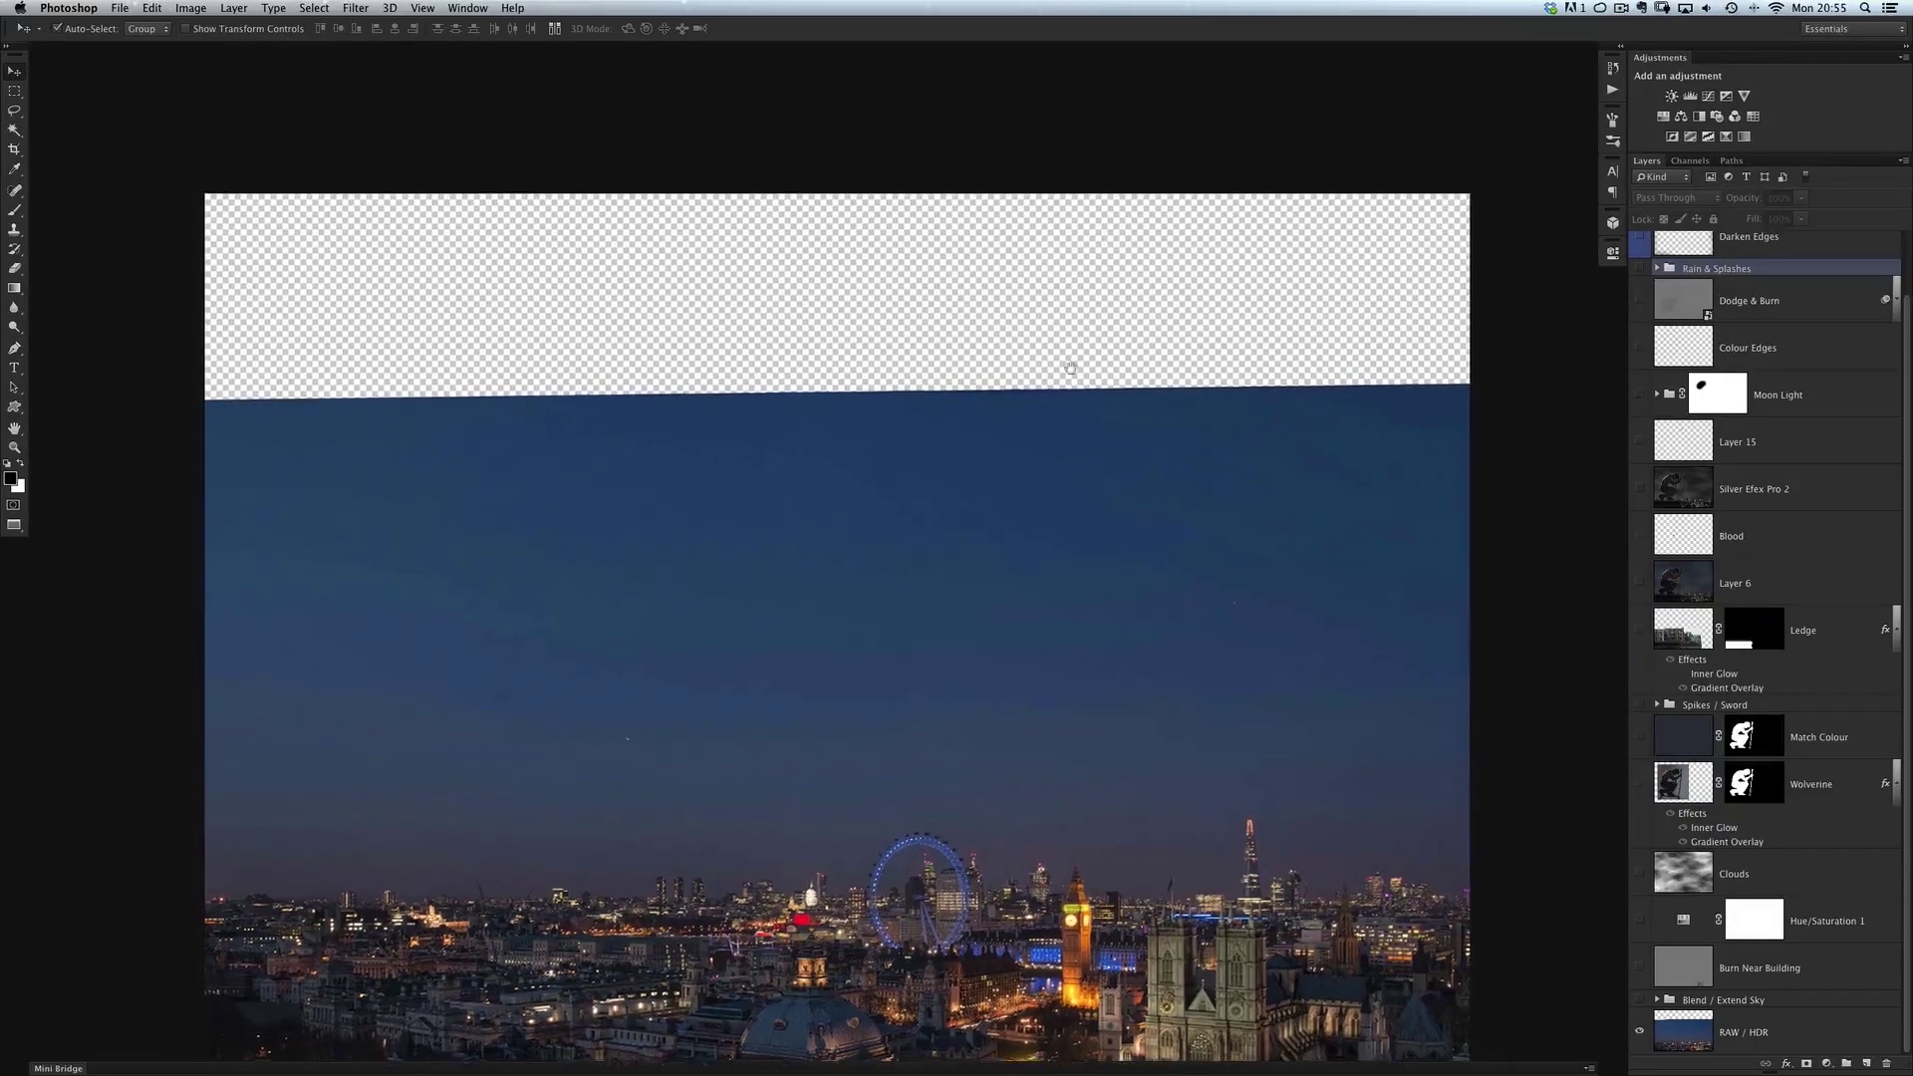
scroll(1039, 375, down, 1)
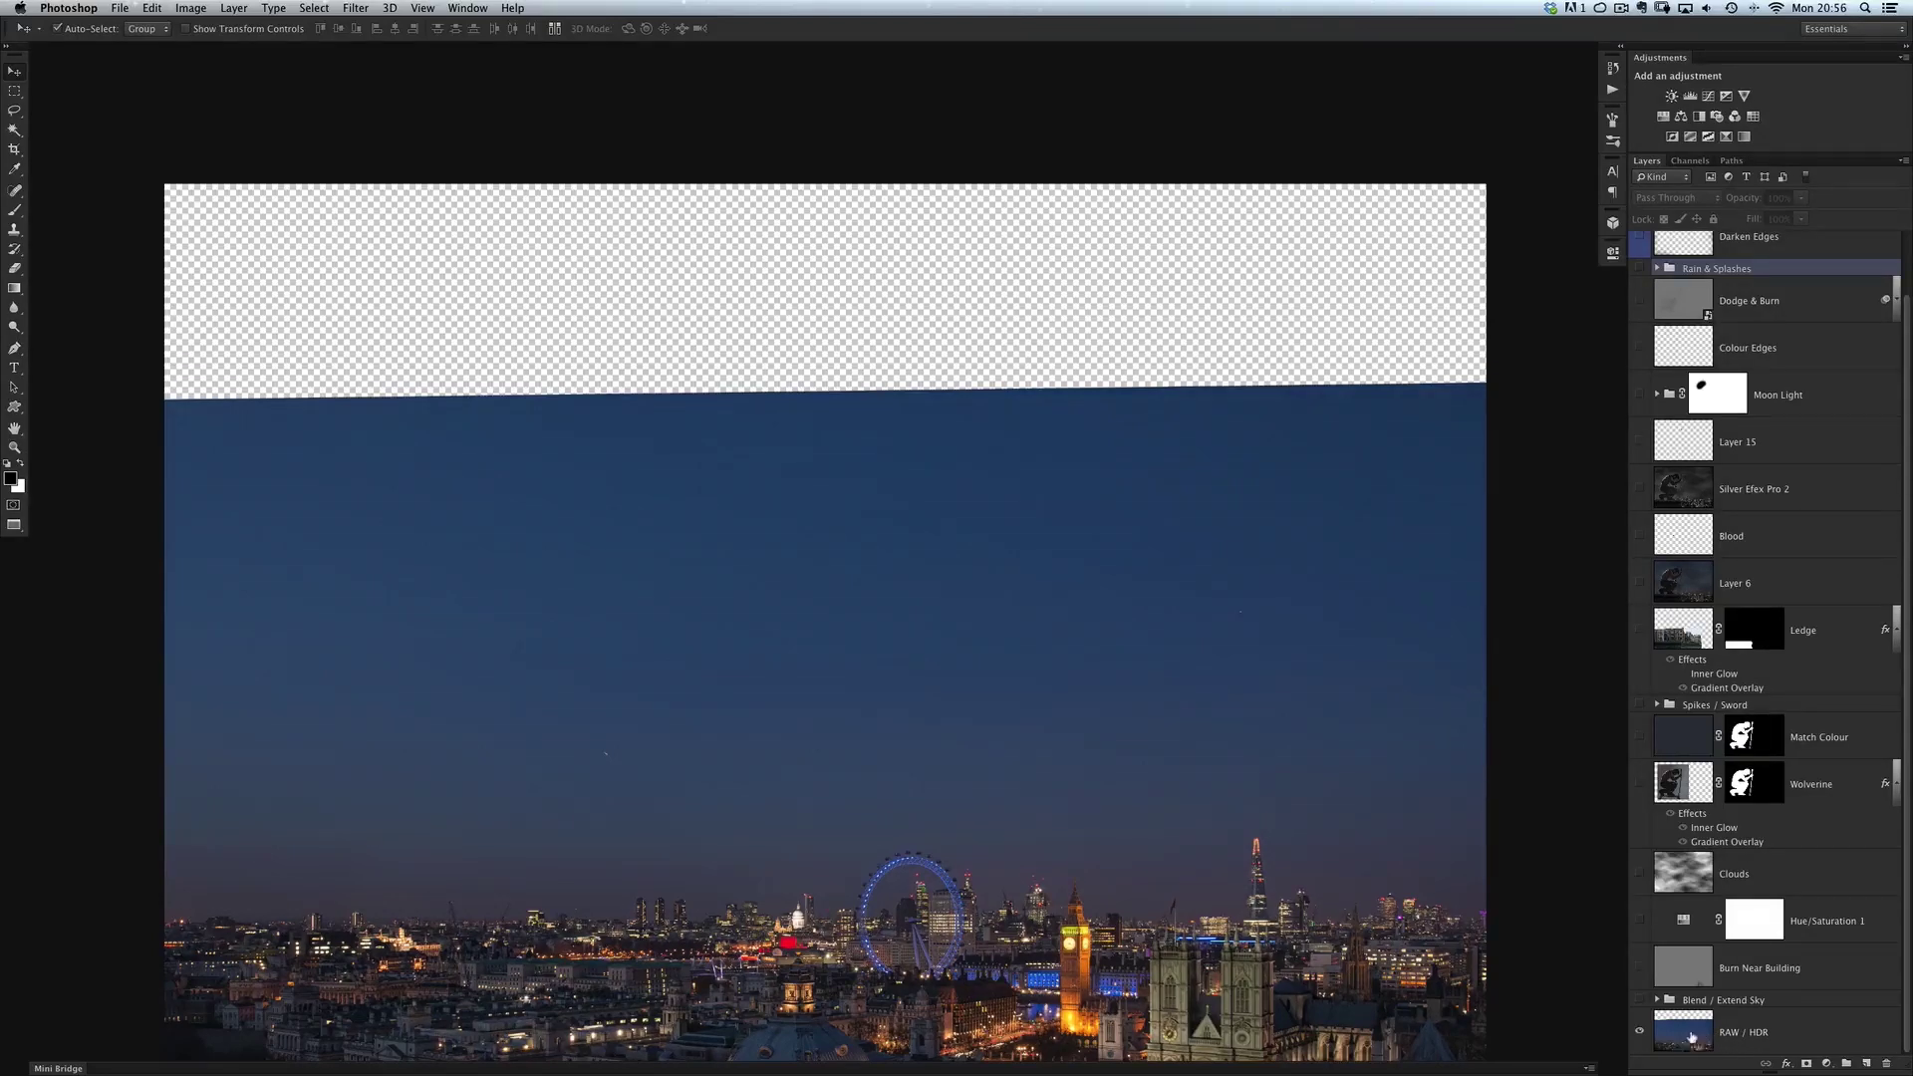
click(1678, 1040)
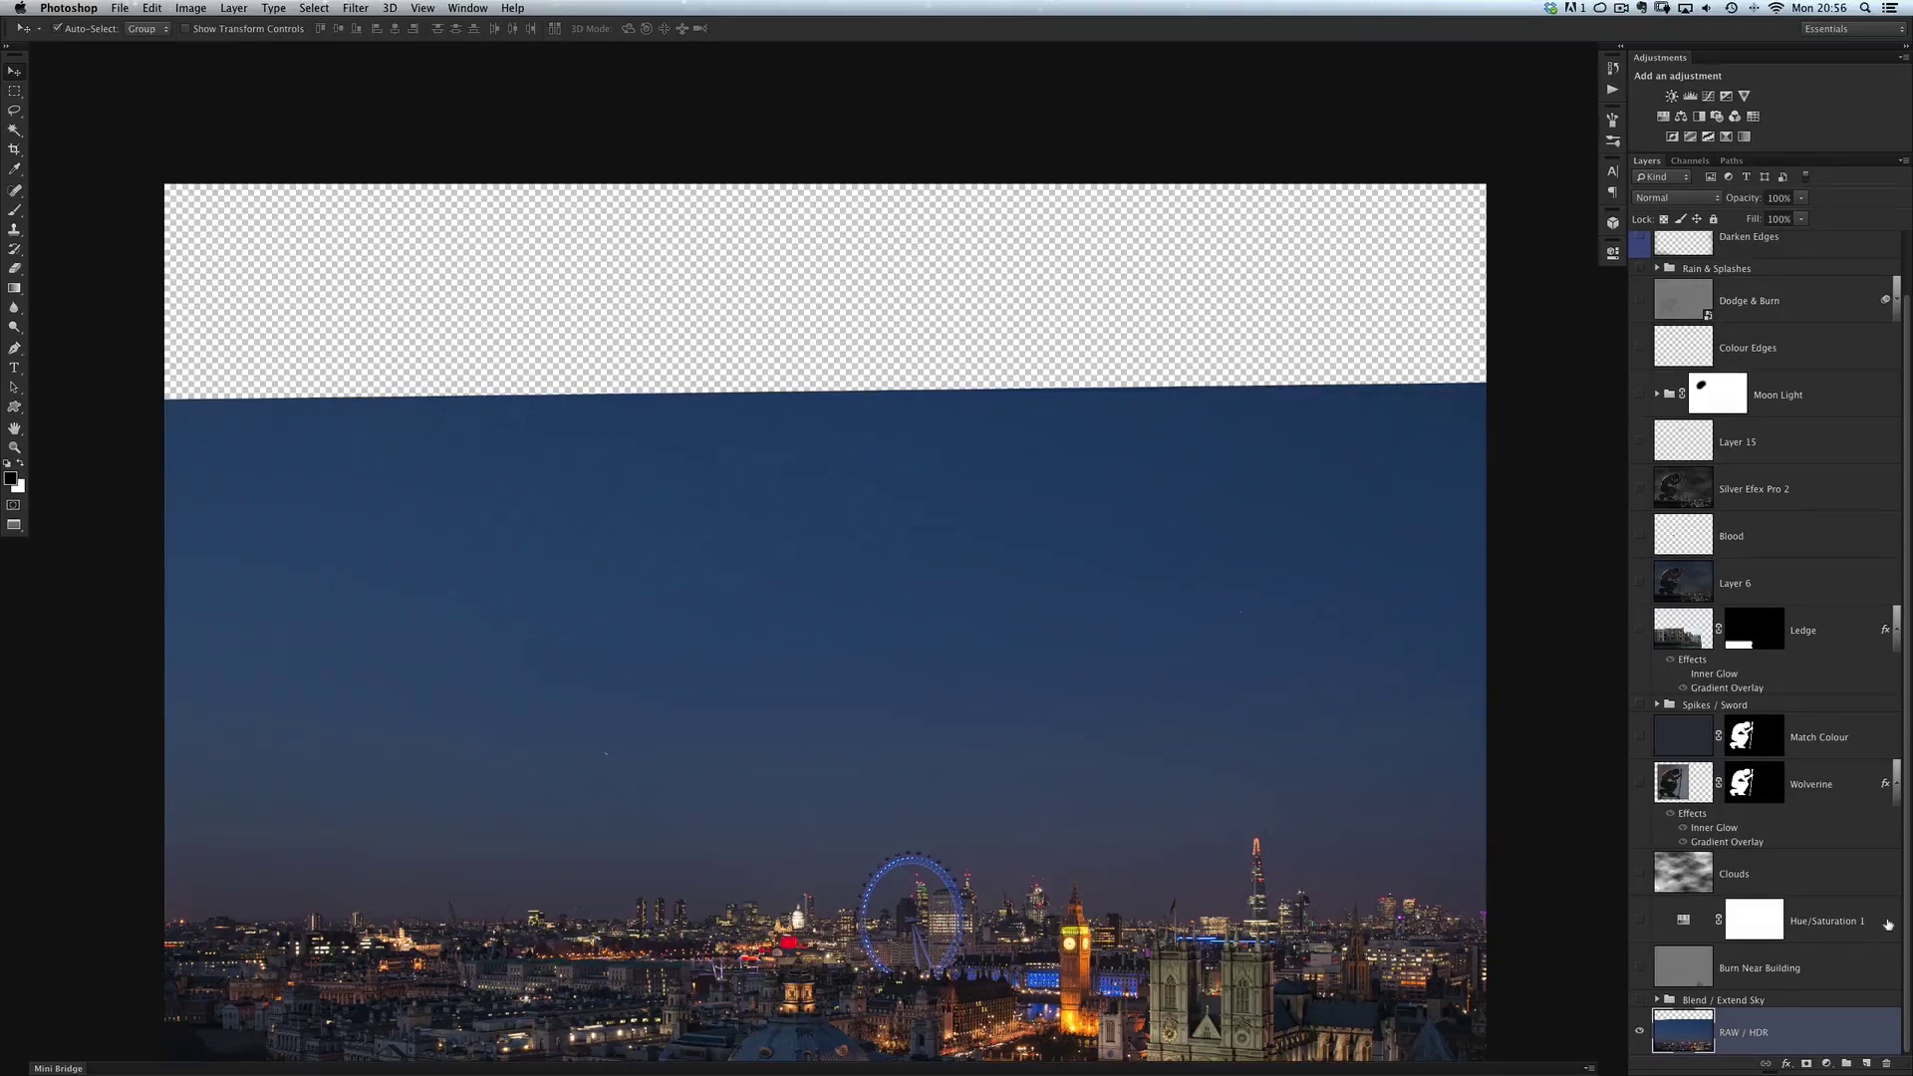
Step: Duplicate the RAW / HDR layer and marquee-select the sky band below the empty strip
key(super+j)
scroll(1906, 846, down, 2)
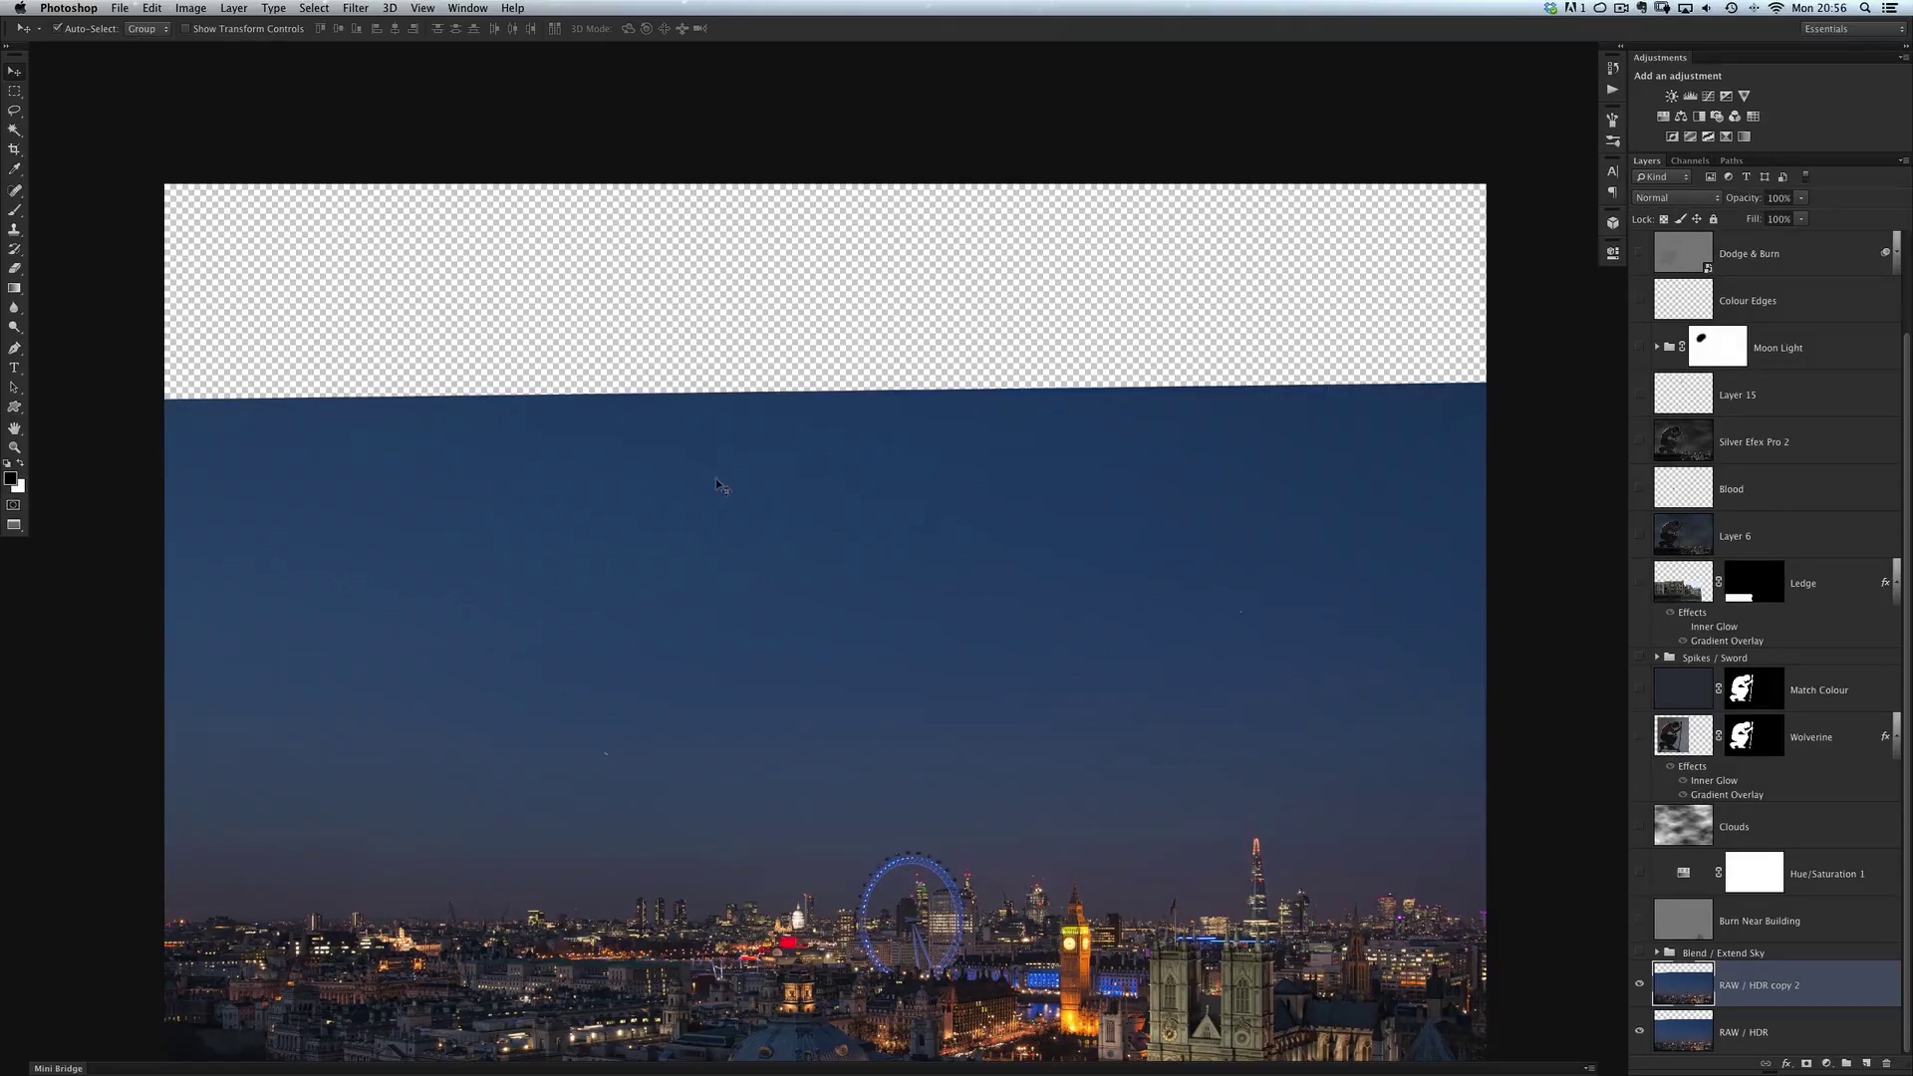
key(m)
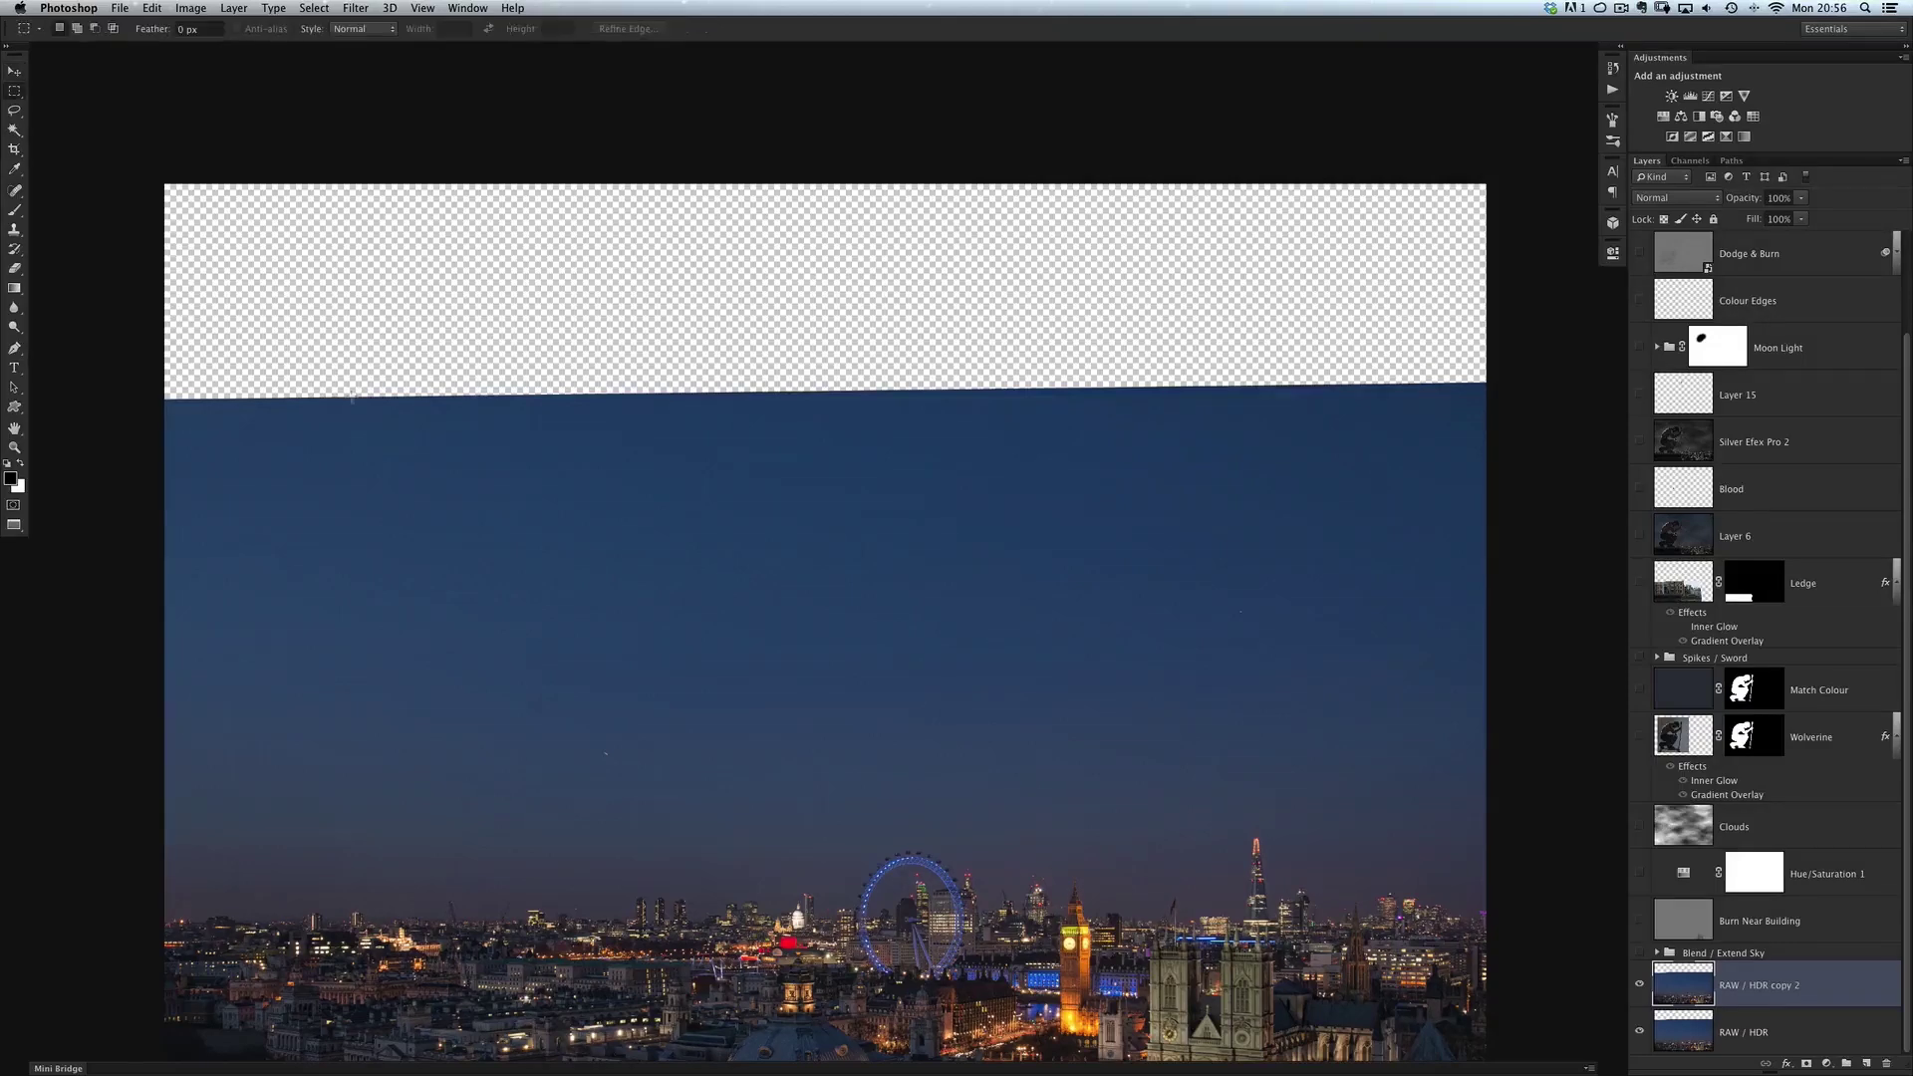
drag(166, 403, 1488, 686)
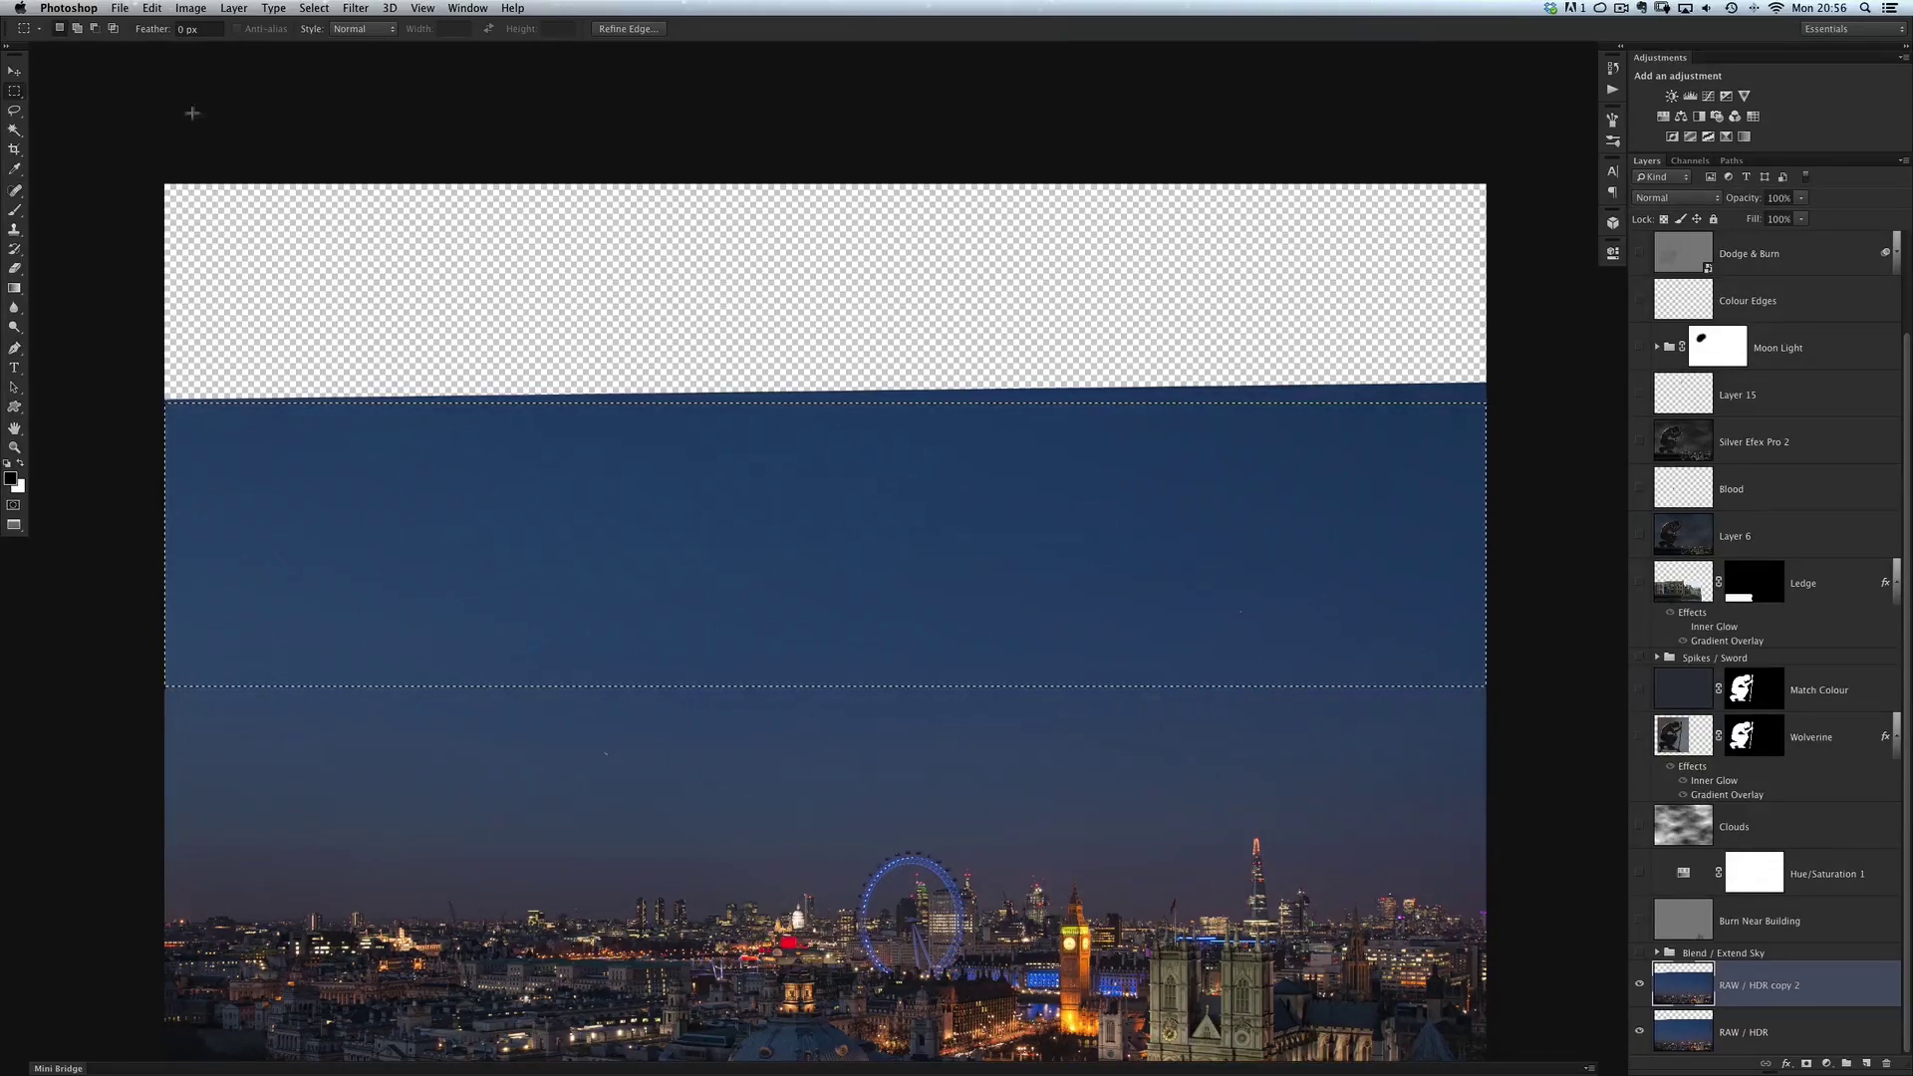
Step: Content-Aware Scale the selected sky up to the canvas top, then deselect
click(154, 9)
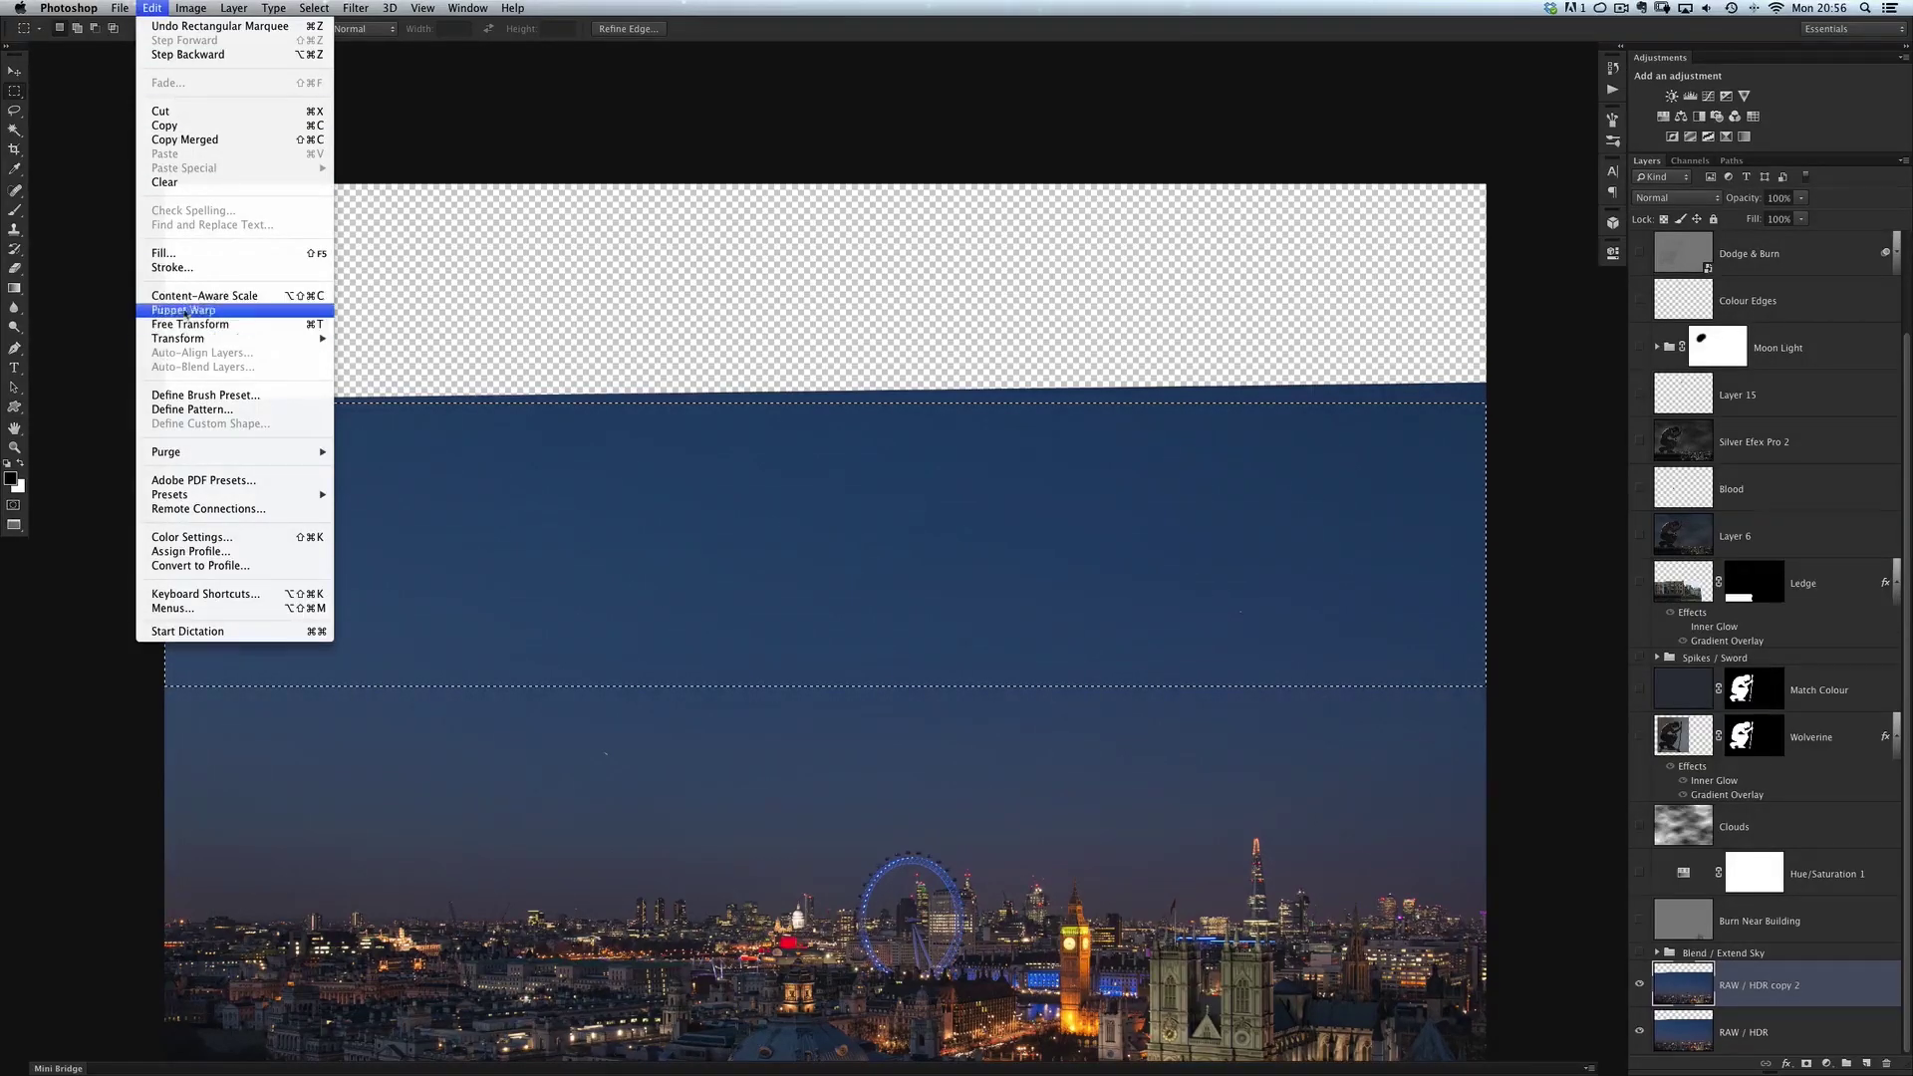
click(203, 295)
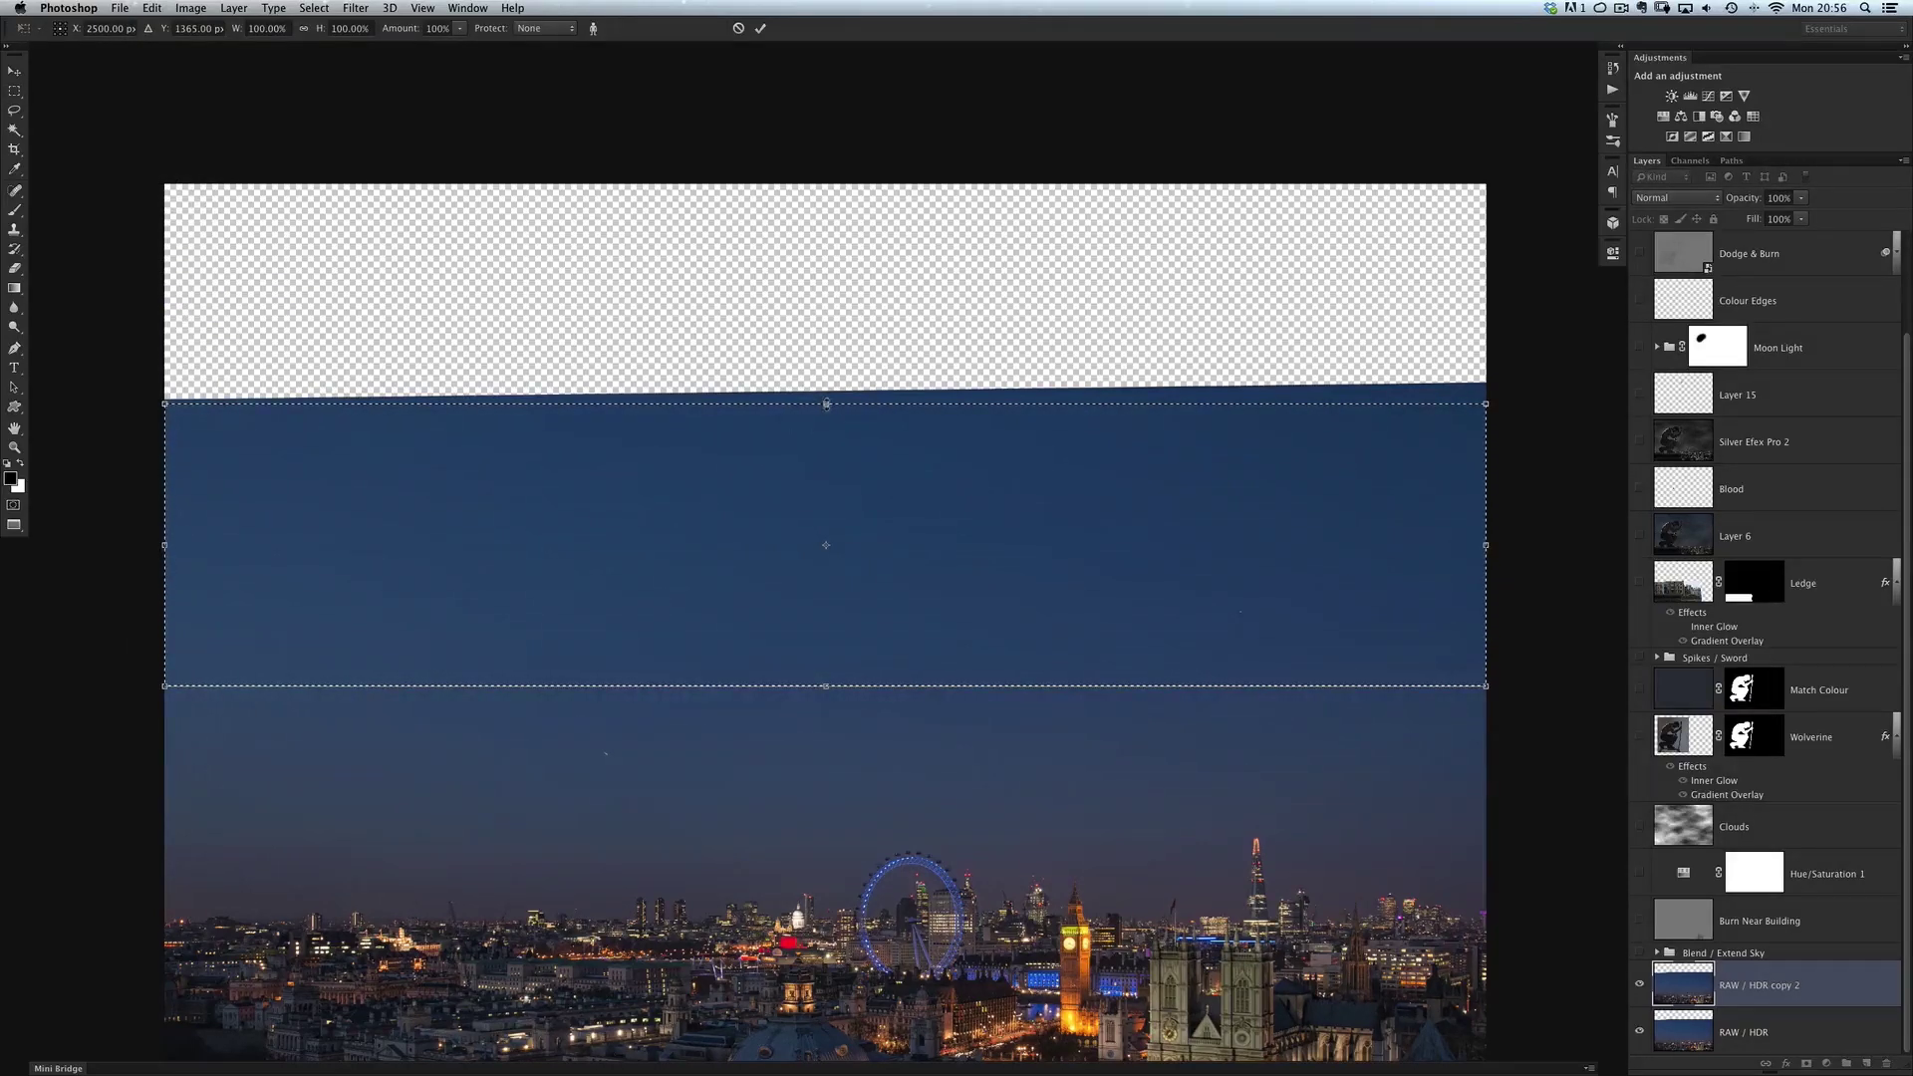
drag(826, 402, 821, 158)
key(Return)
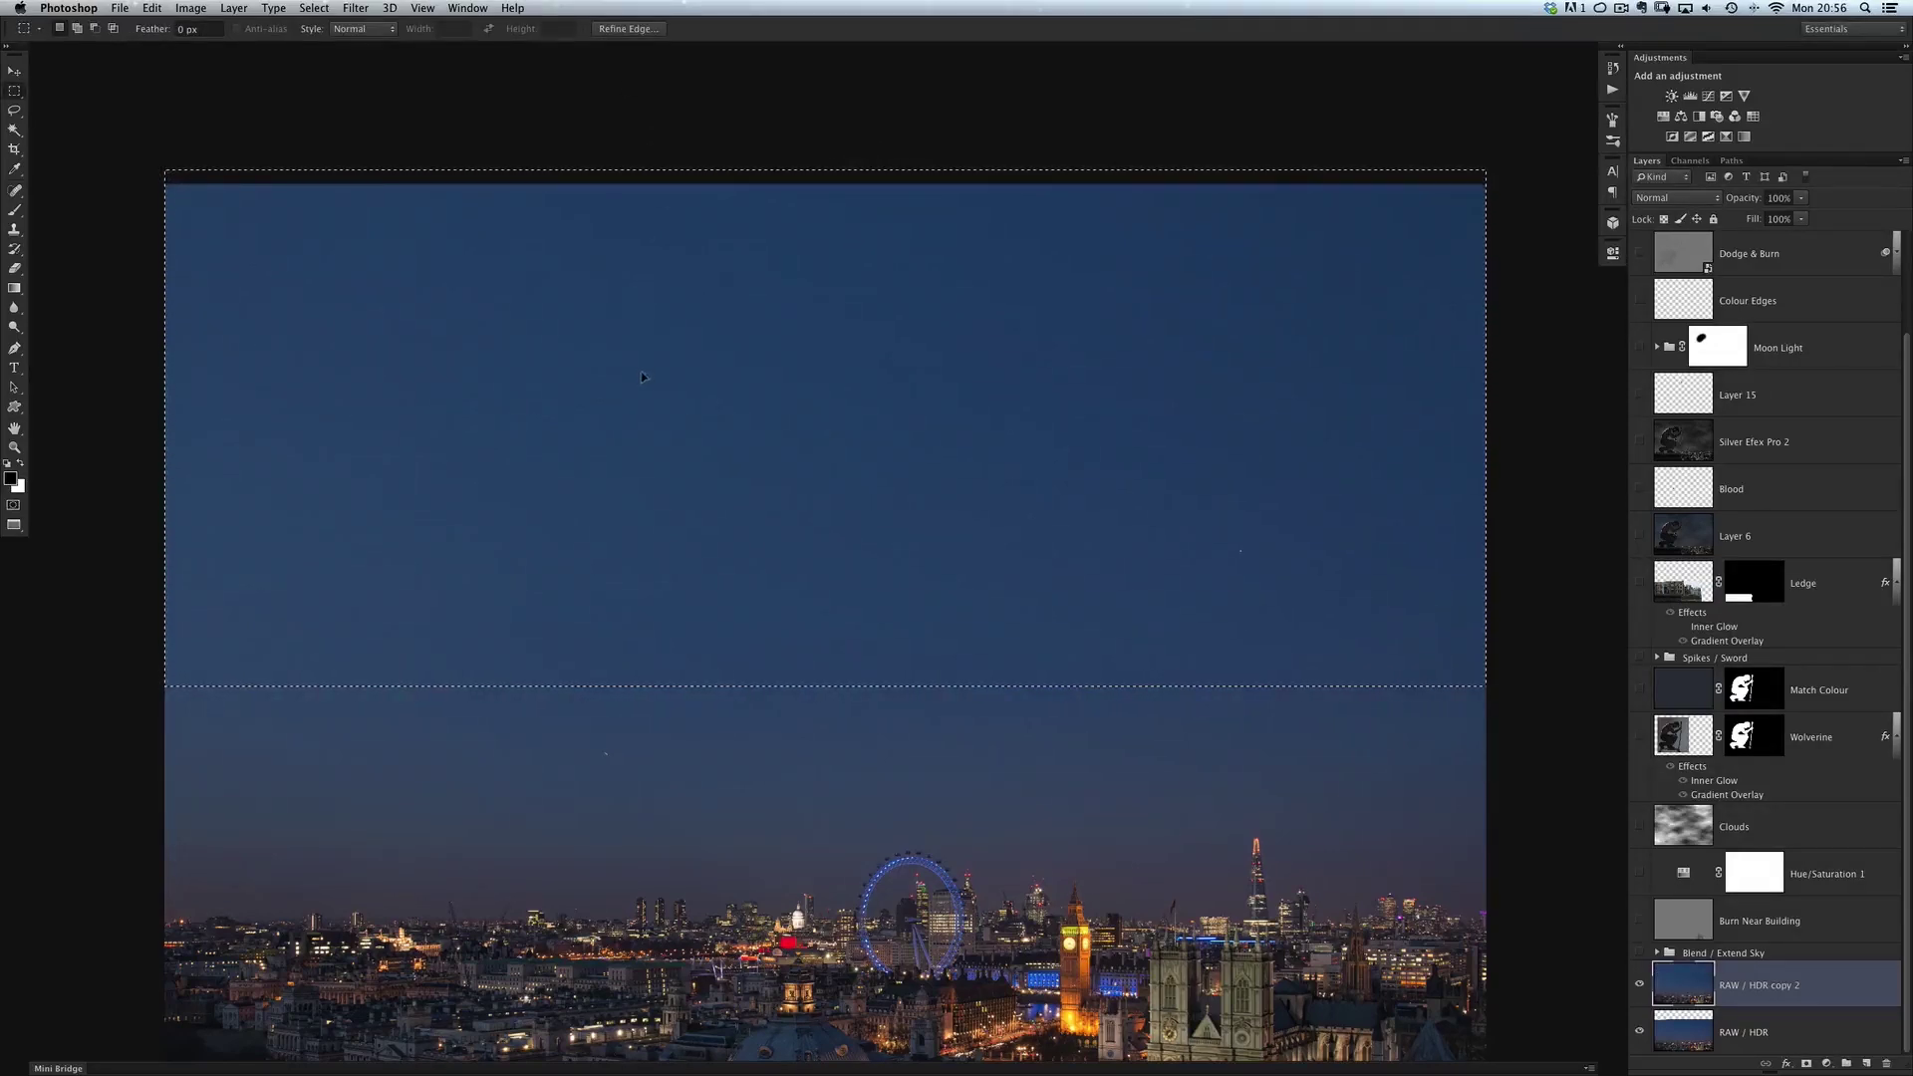
key(super+d)
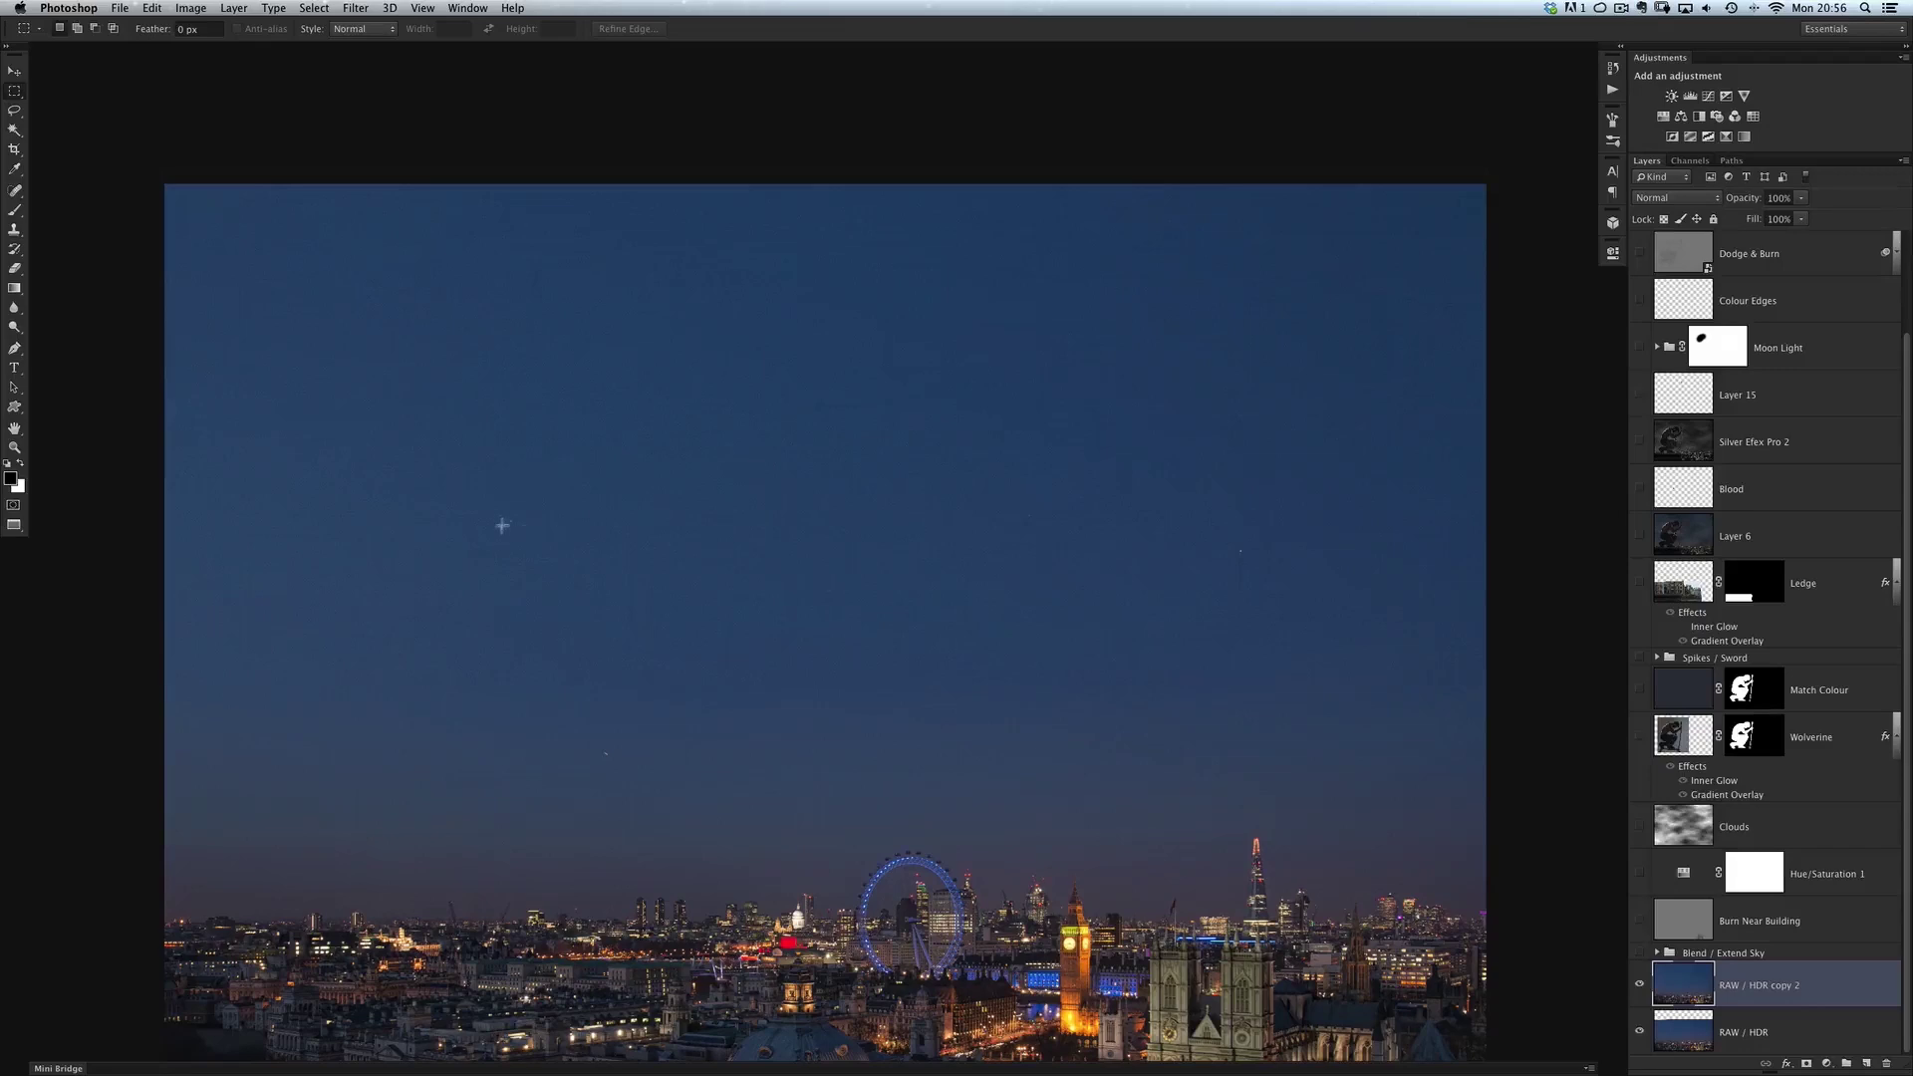
Step: Inspect the stretched sky up close, zoom back out, and undo the Content-Aware Scale
drag(823, 429, 881, 484)
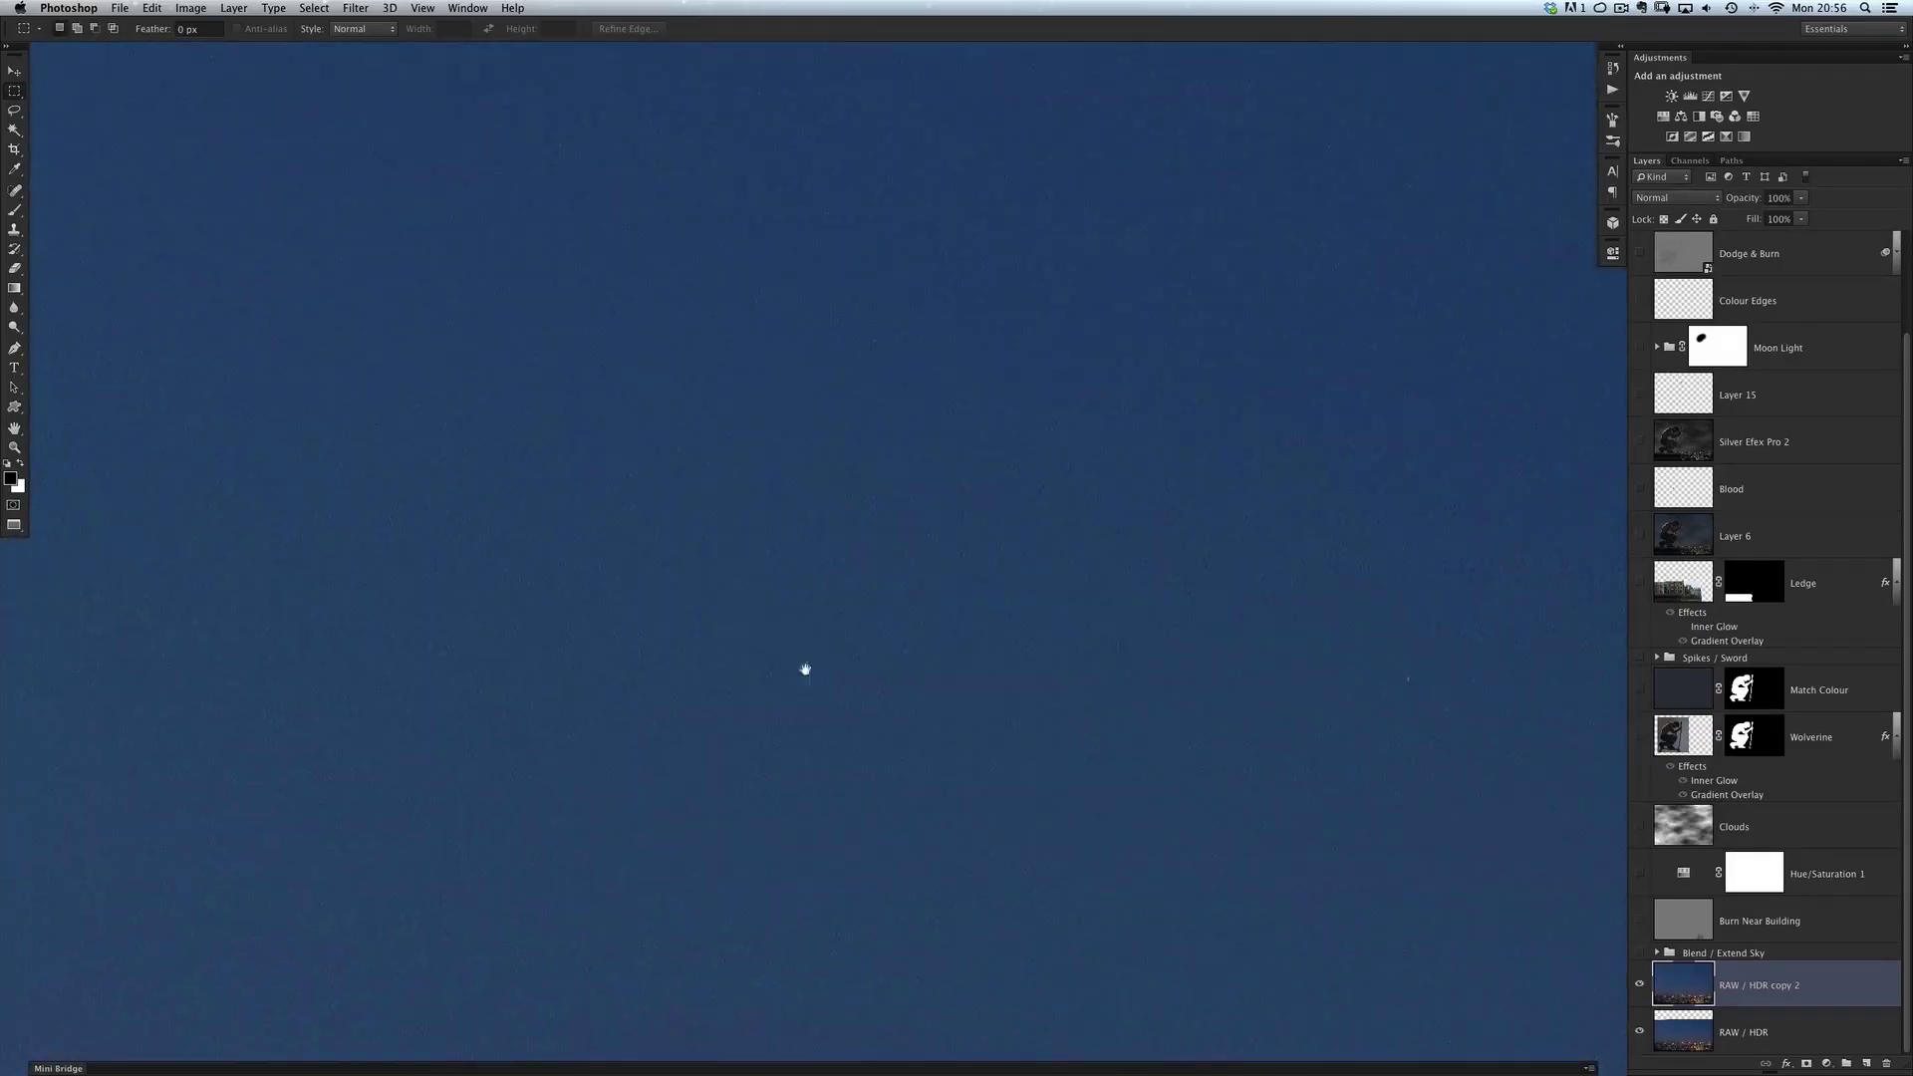
drag(803, 666, 844, 669)
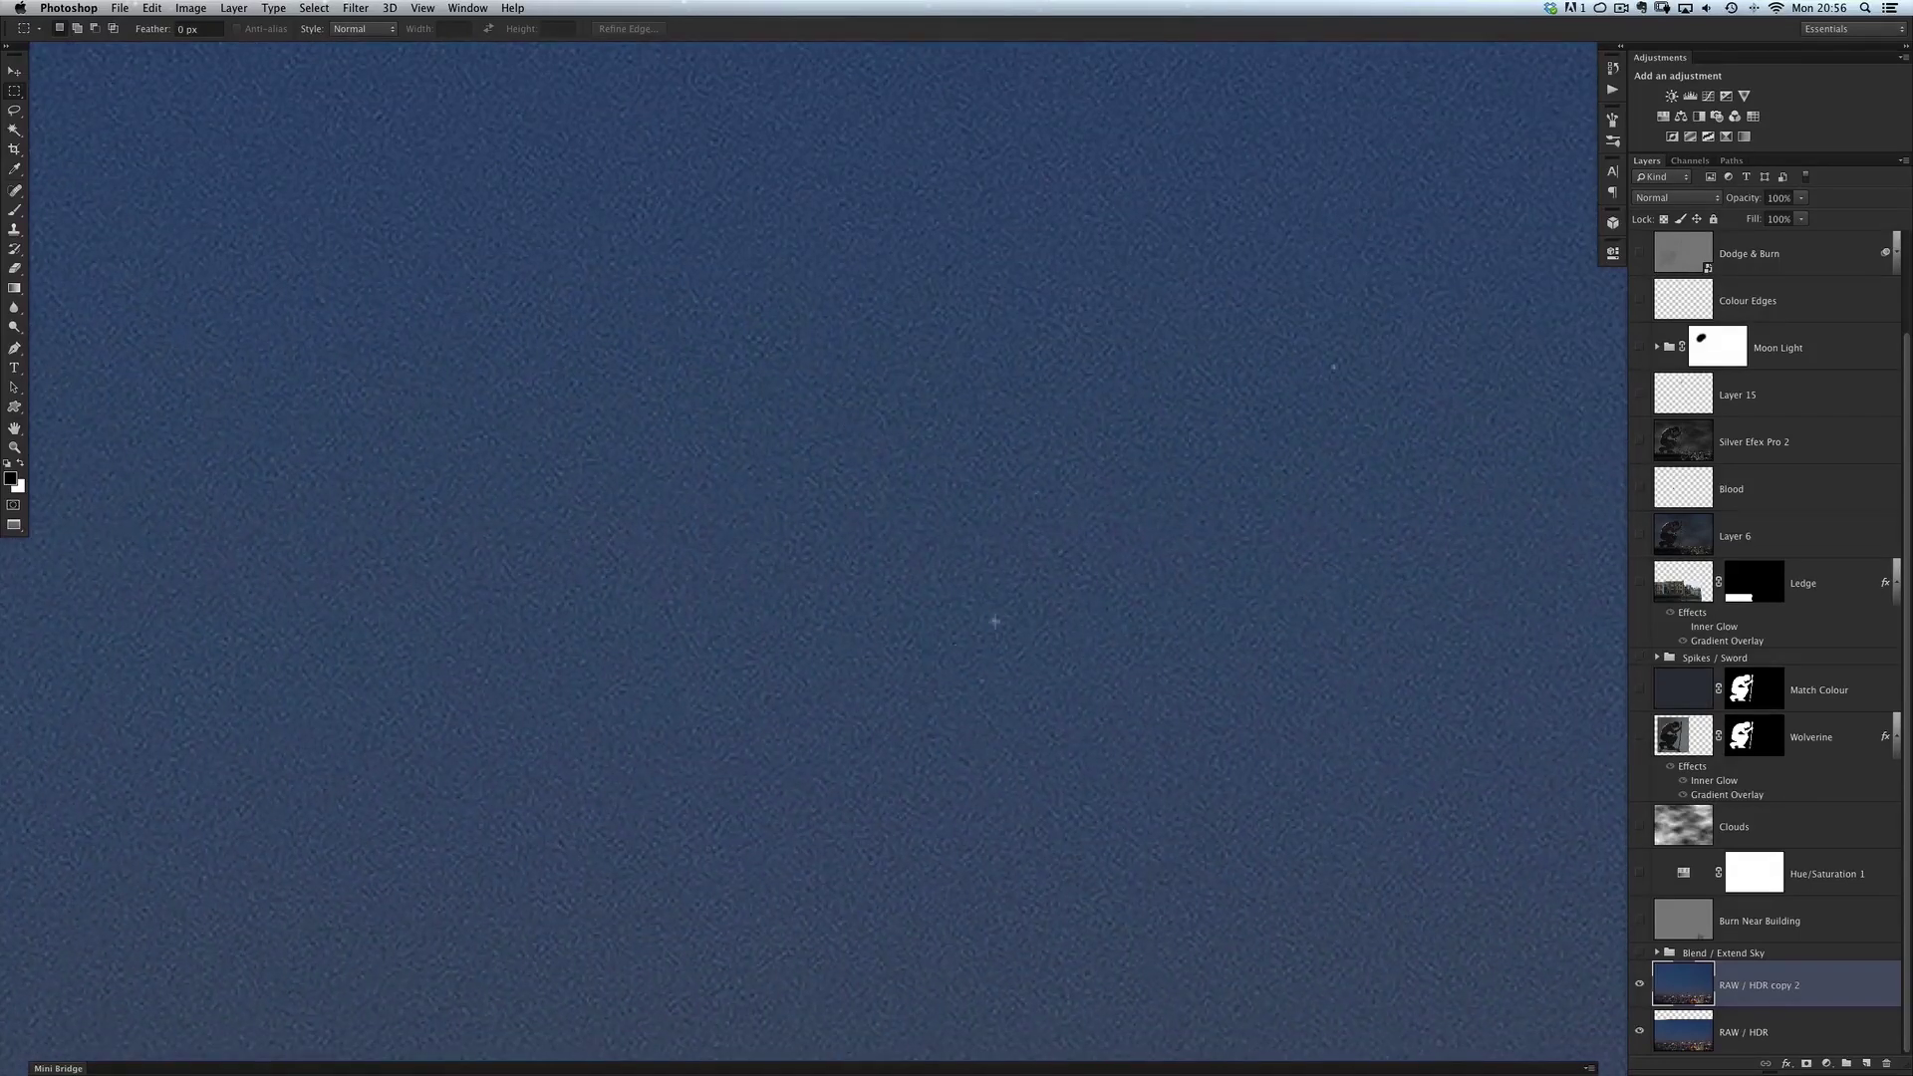
drag(820, 309, 811, 562)
mouse_move(830, 341)
mouse_down()
mouse_move(786, 589)
mouse_move(816, 601)
mouse_move(815, 726)
mouse_up()
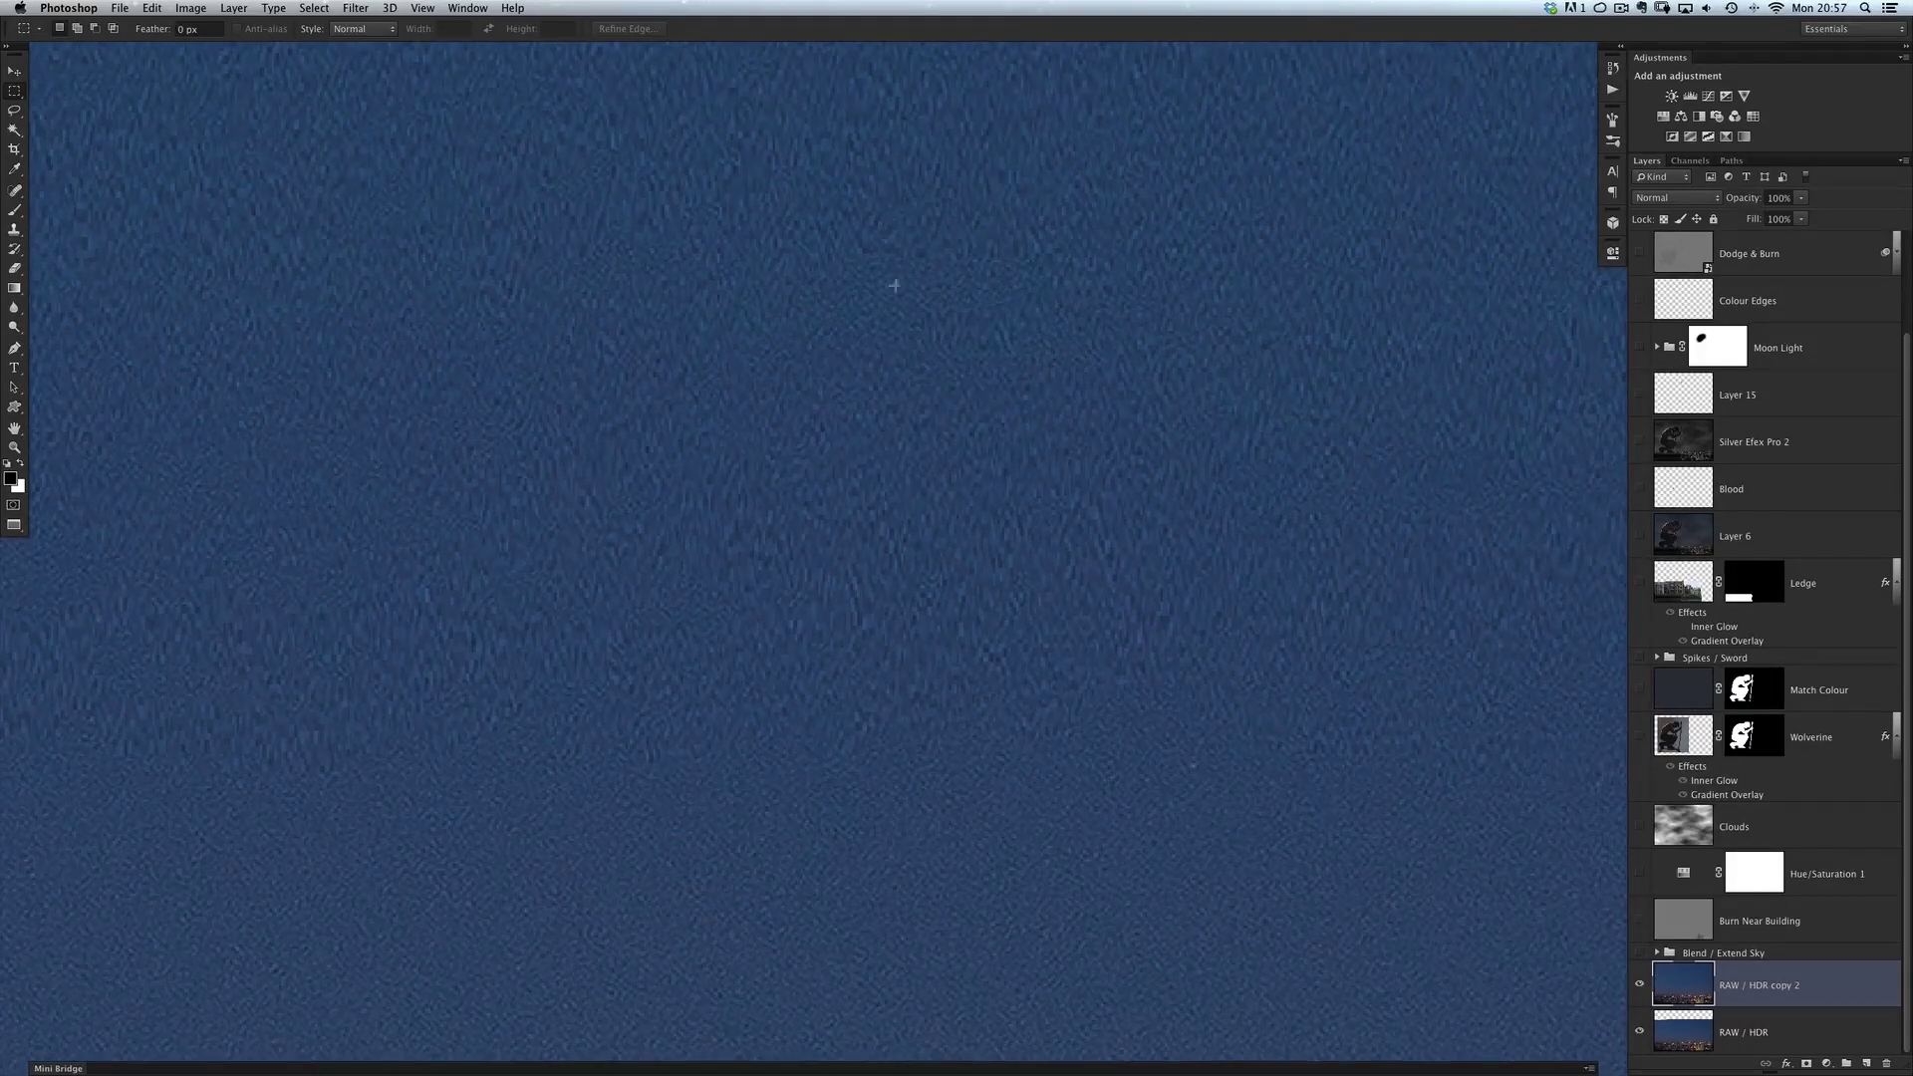
drag(856, 612, 745, 571)
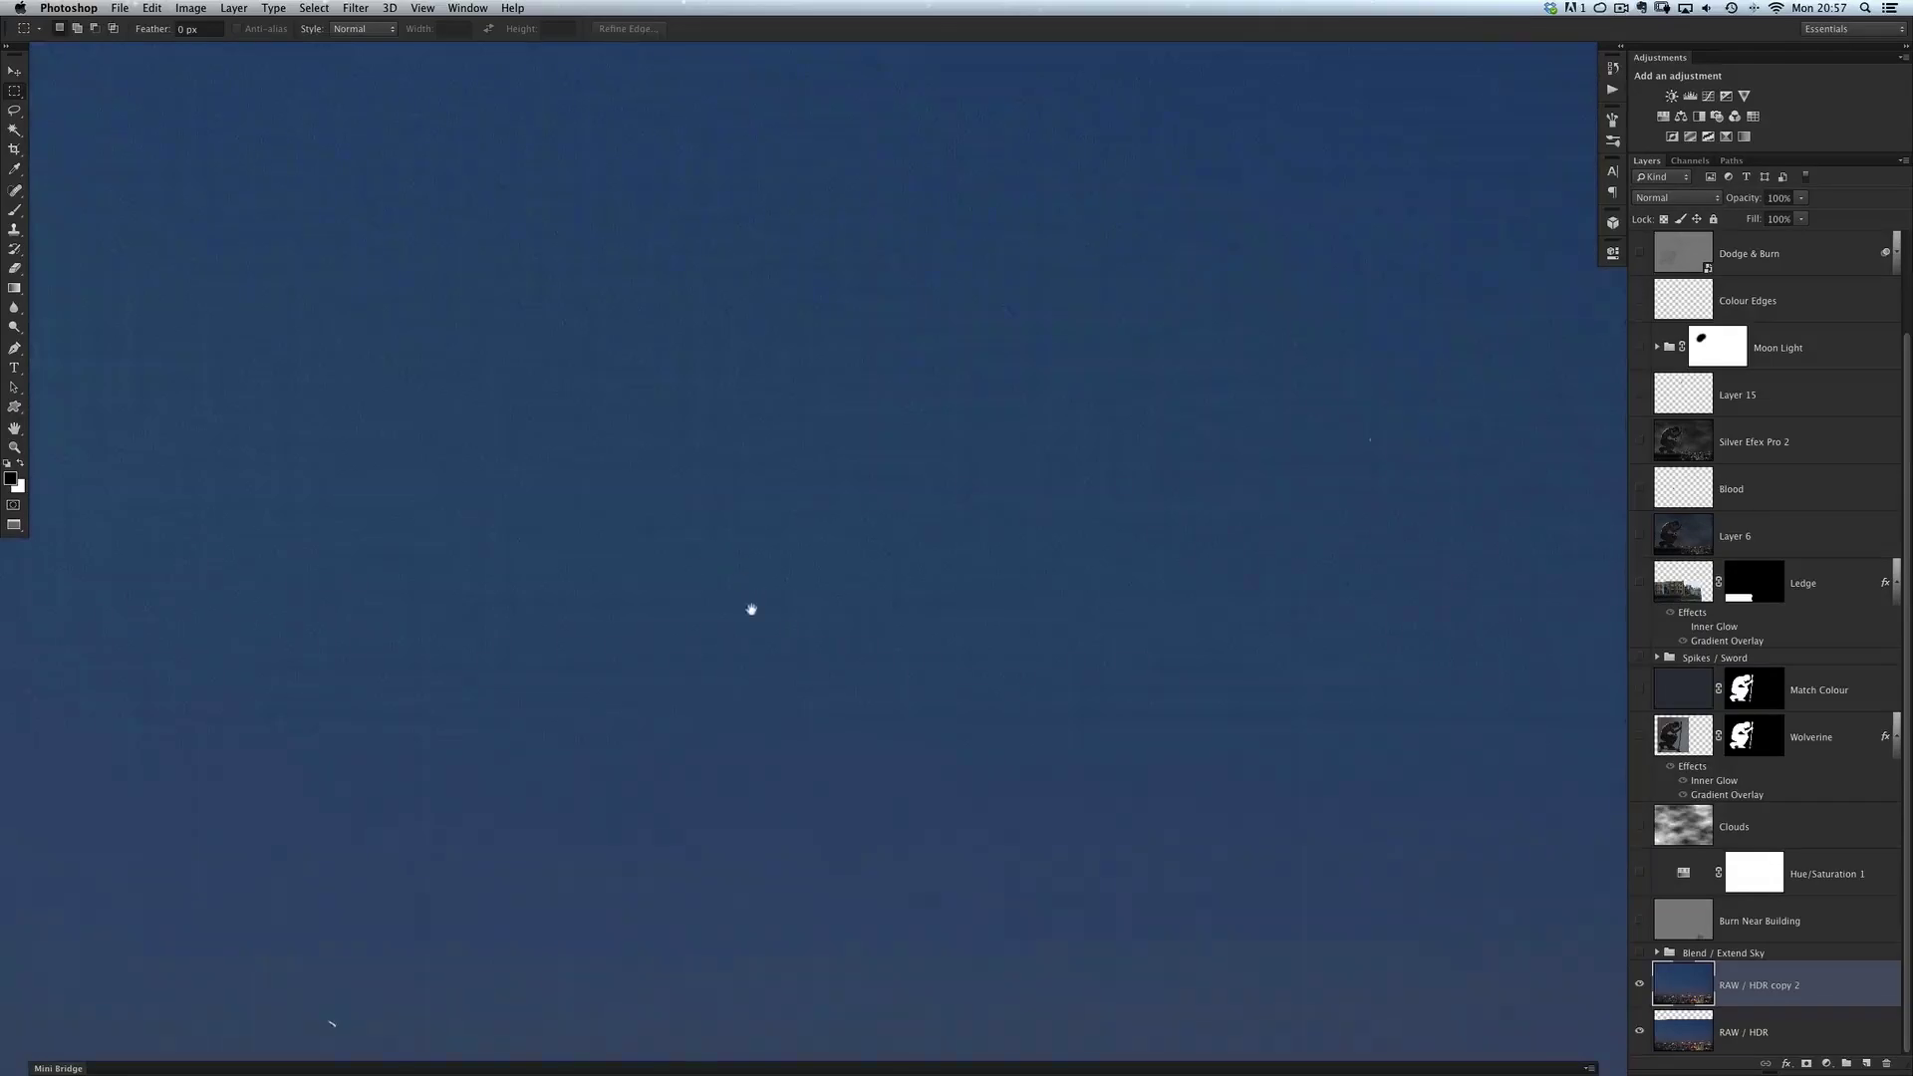
key(super+0)
key(super+minus)
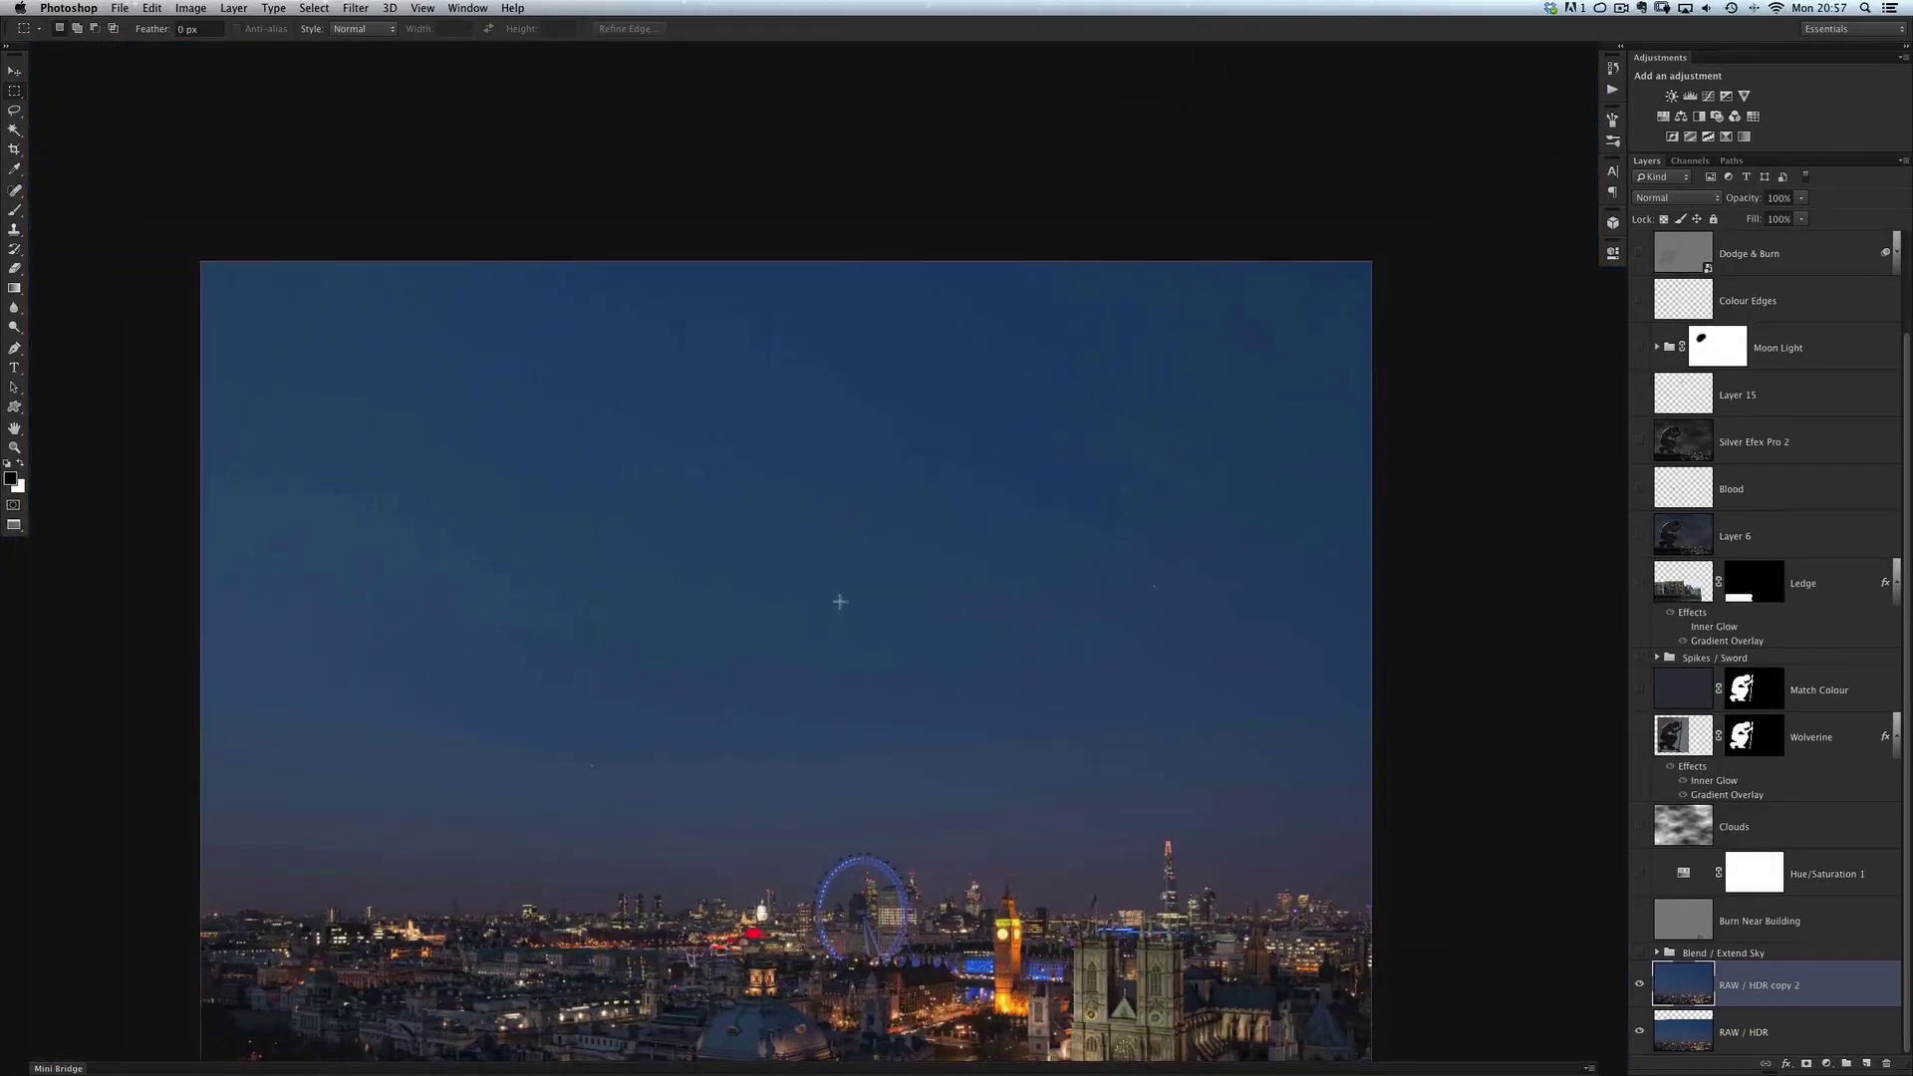
key(super+alt+z)
key(super+alt+z)
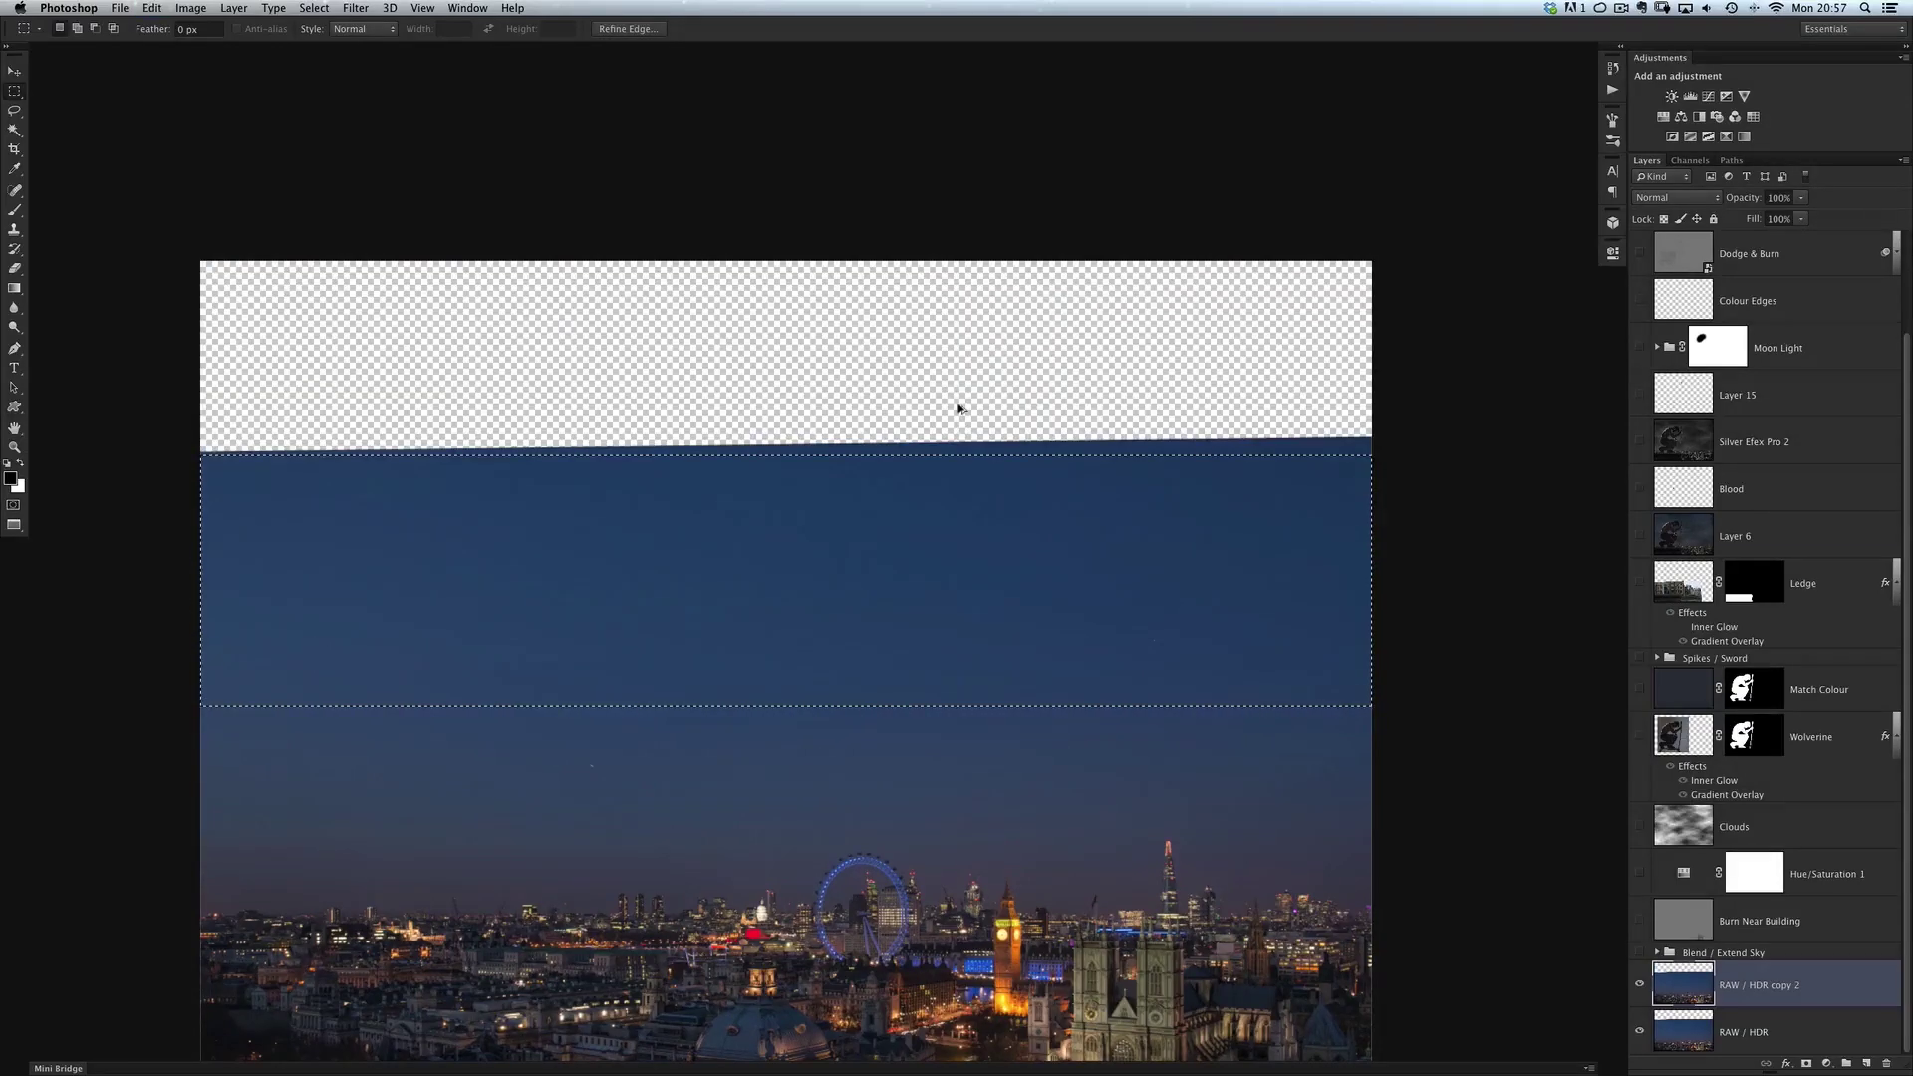
Step: Clear the old selection and Magic Wand-select the transparent strip above the sky
key(super+d)
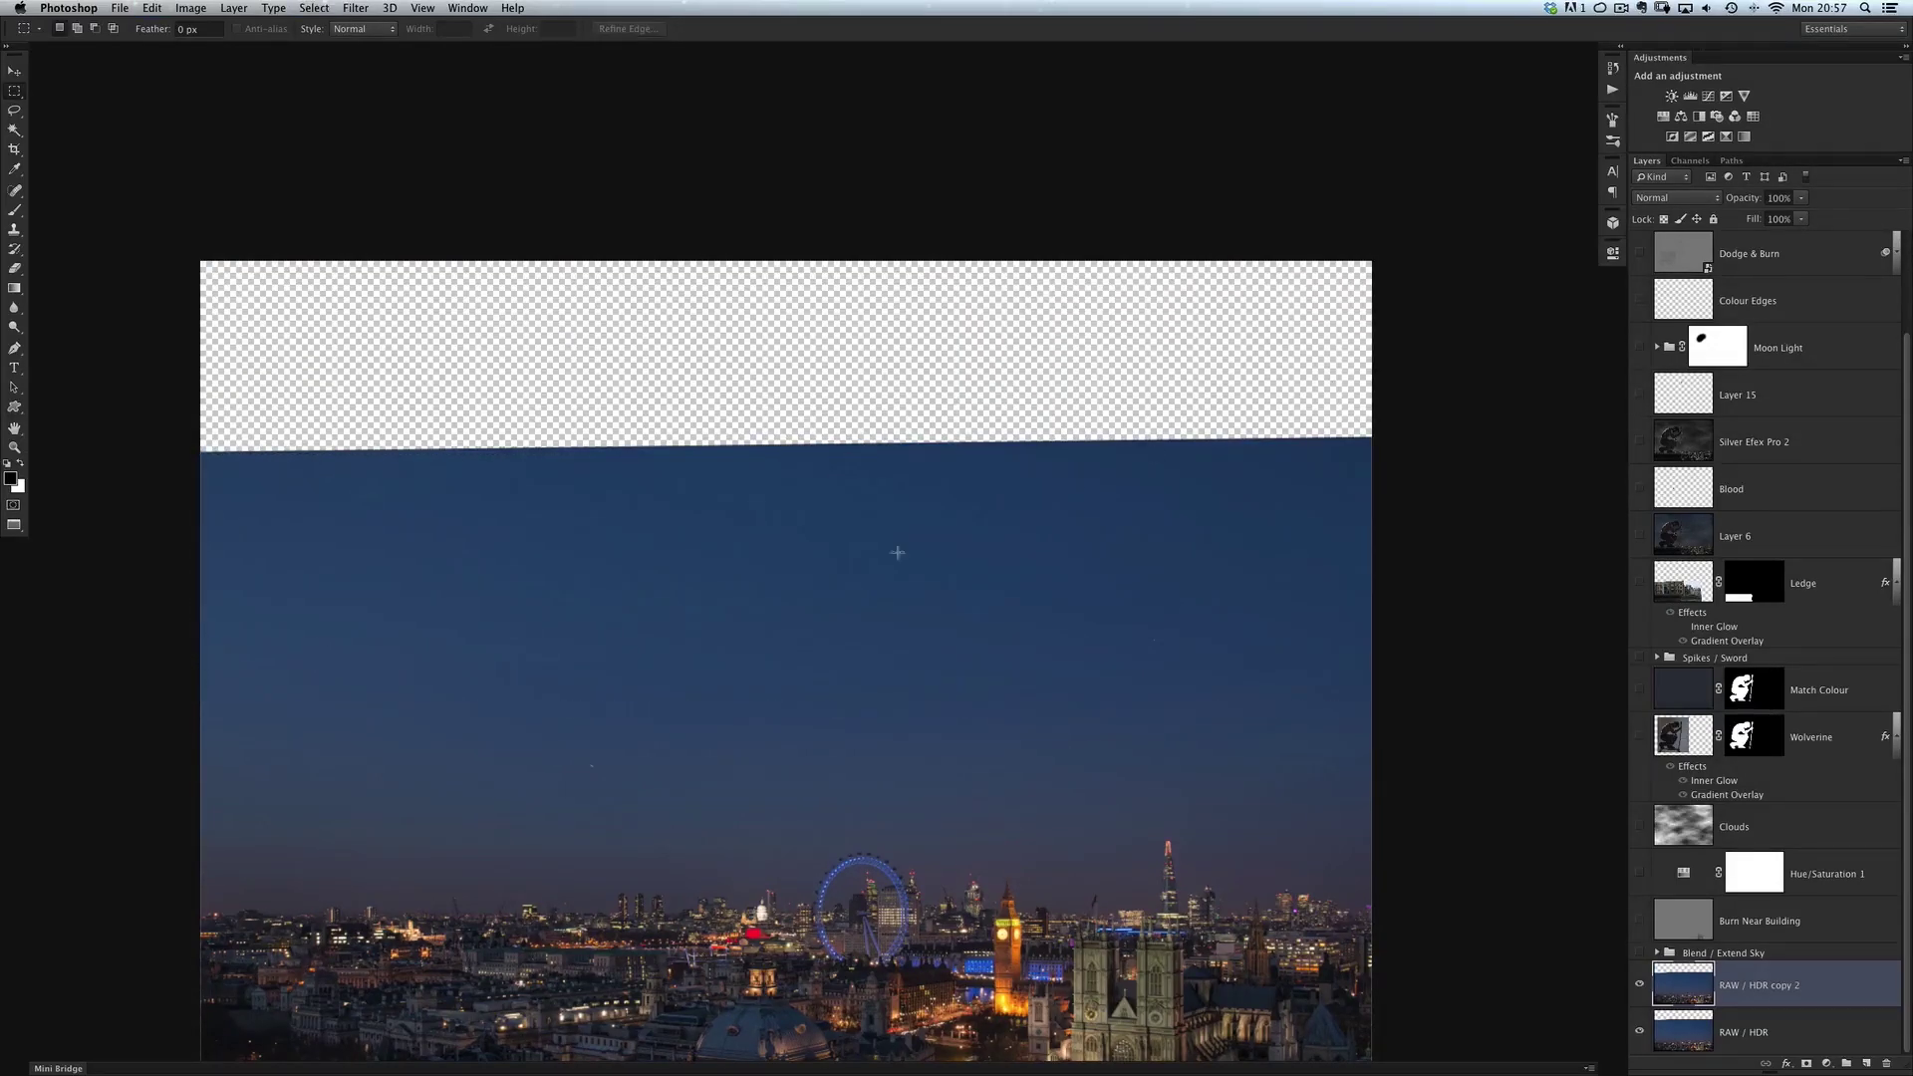
scroll(871, 474, up, 1)
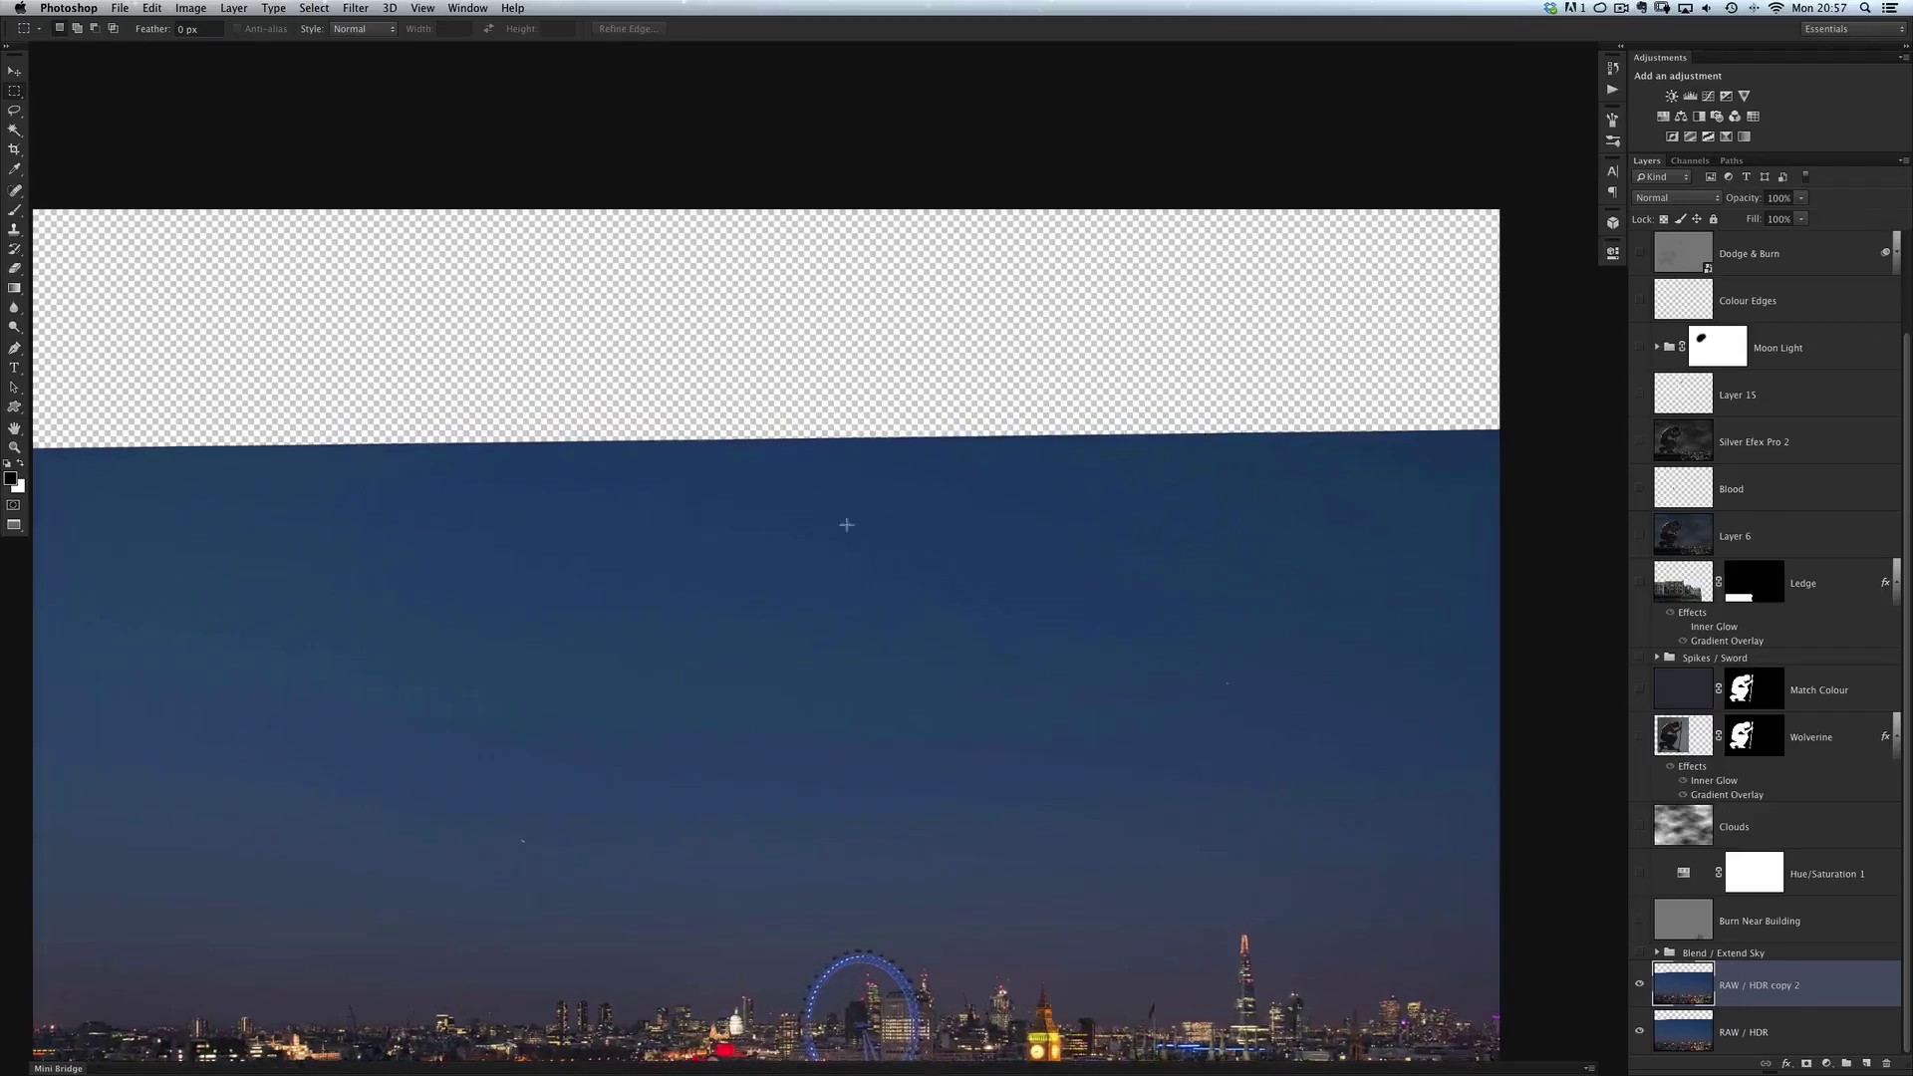
scroll(704, 578, down, 2)
scroll(703, 578, up, 1)
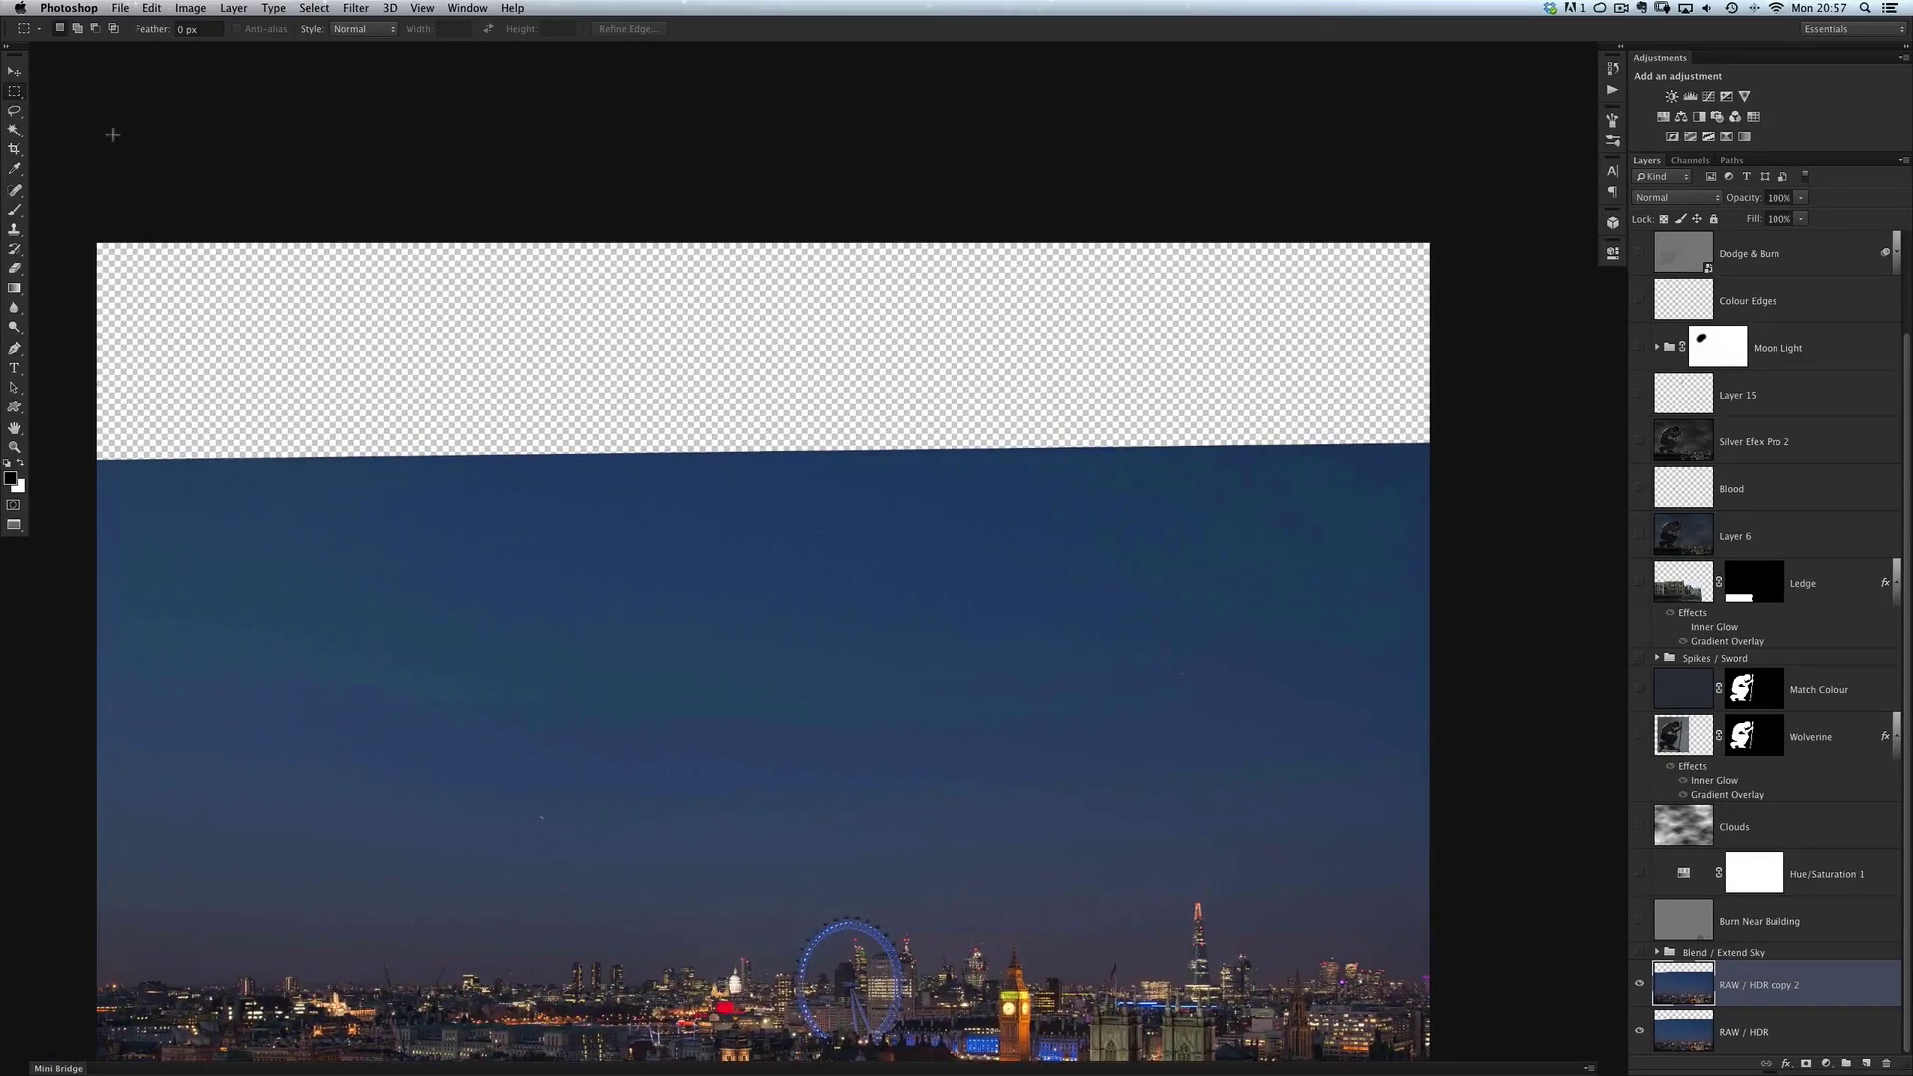
click(14, 129)
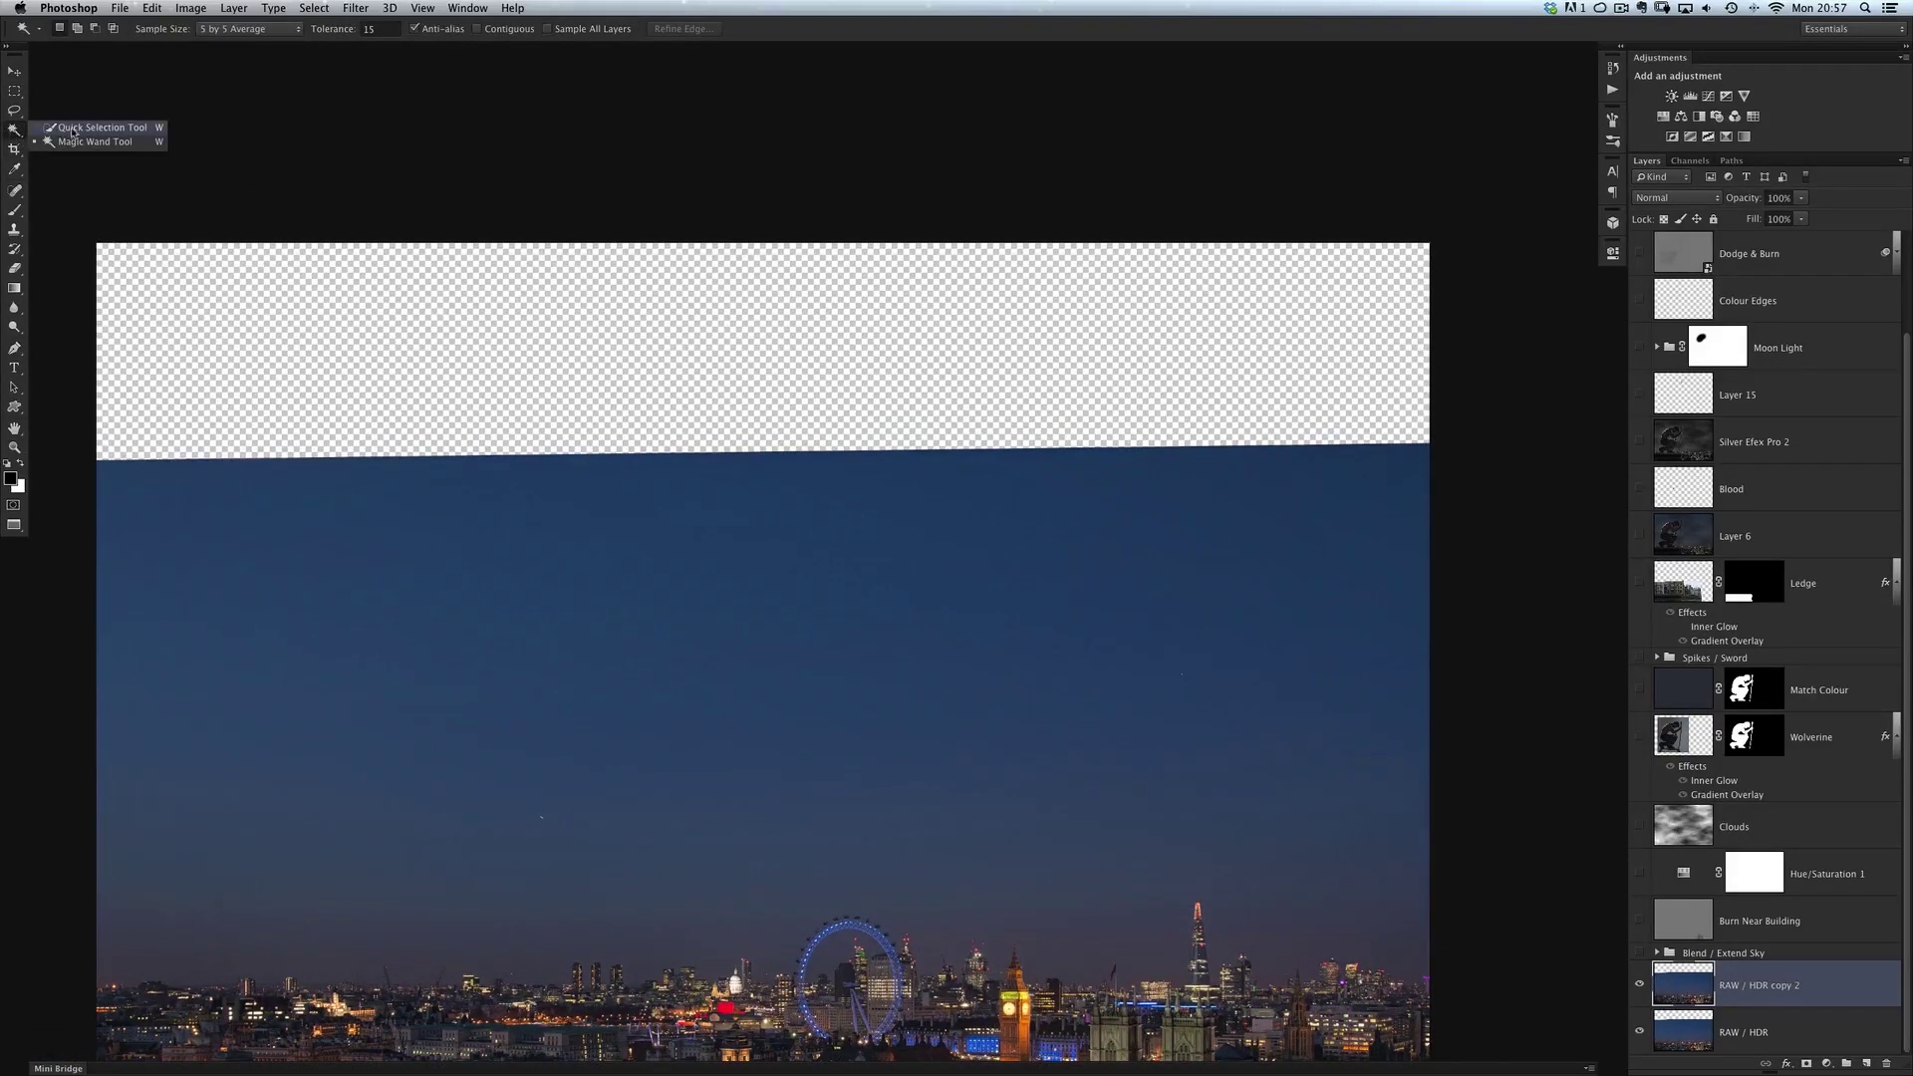
click(222, 214)
click(747, 362)
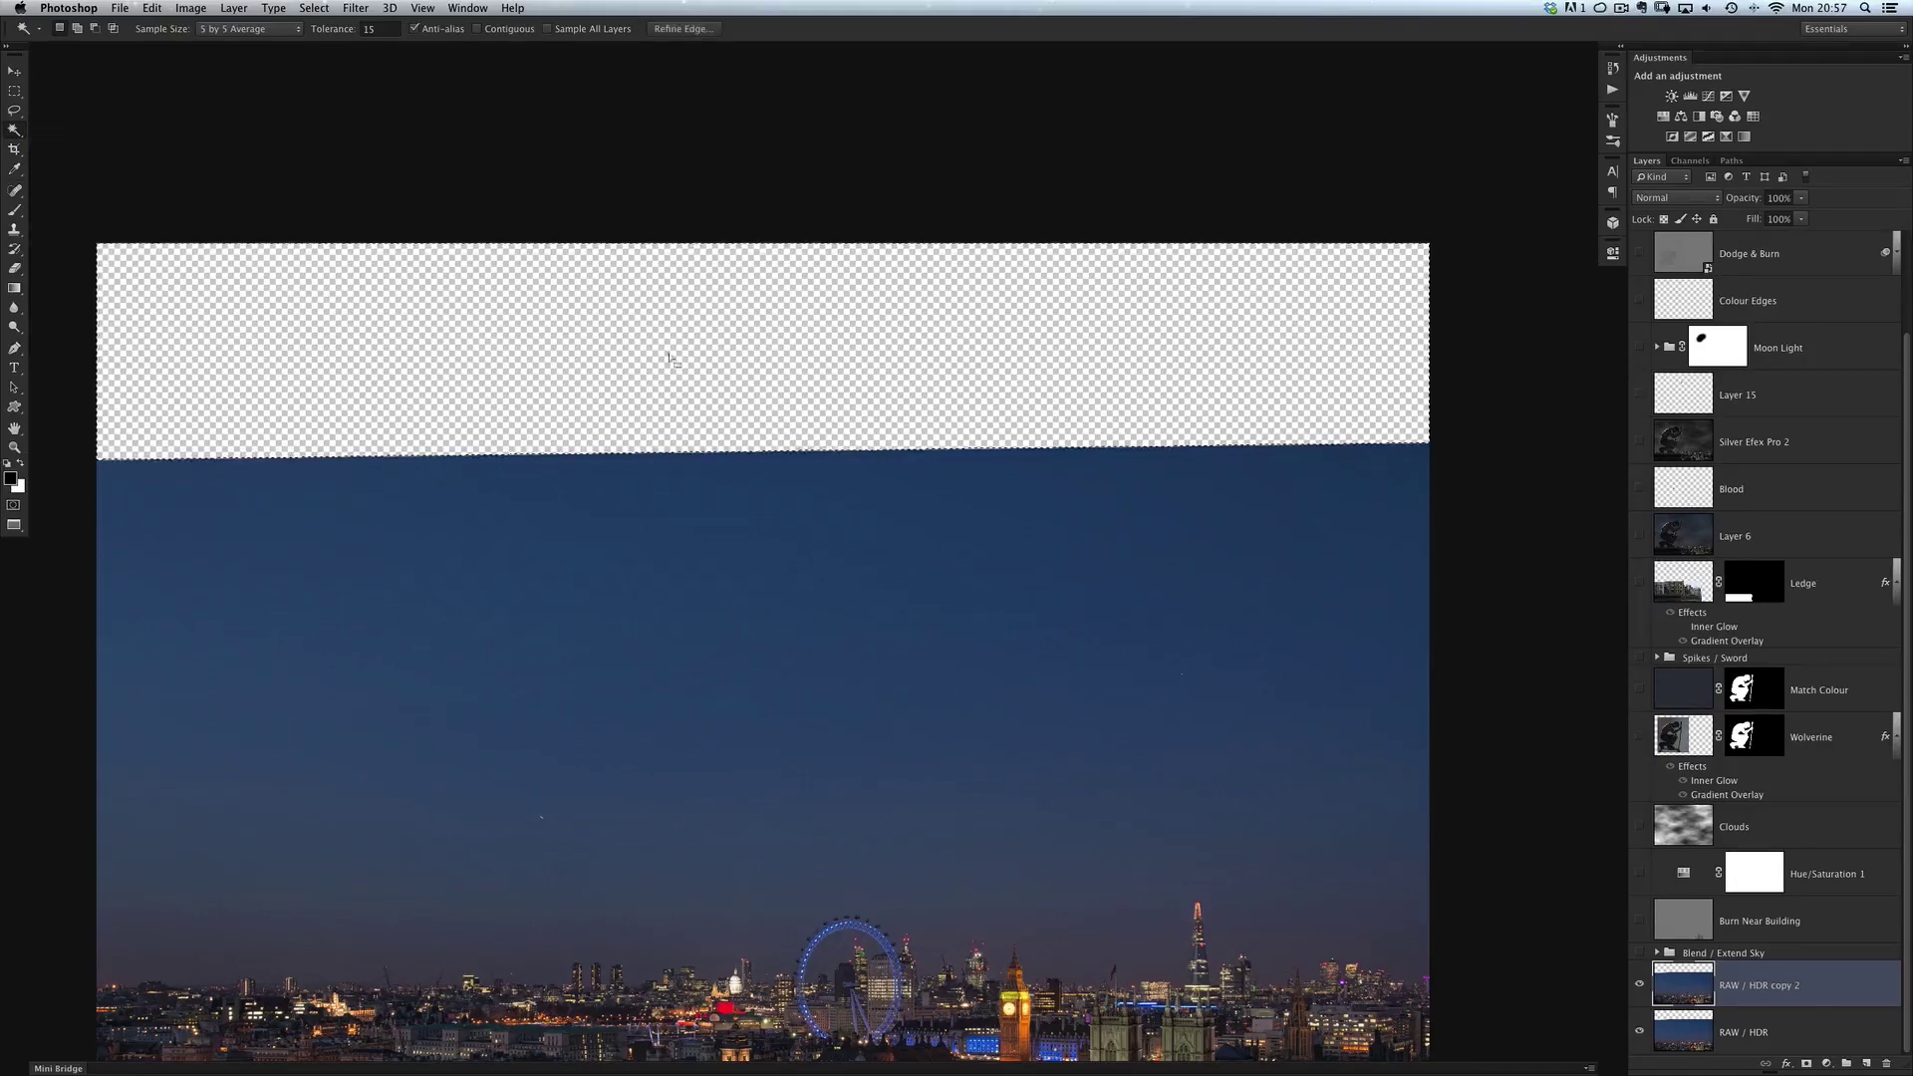
scroll(750, 546, up, 3)
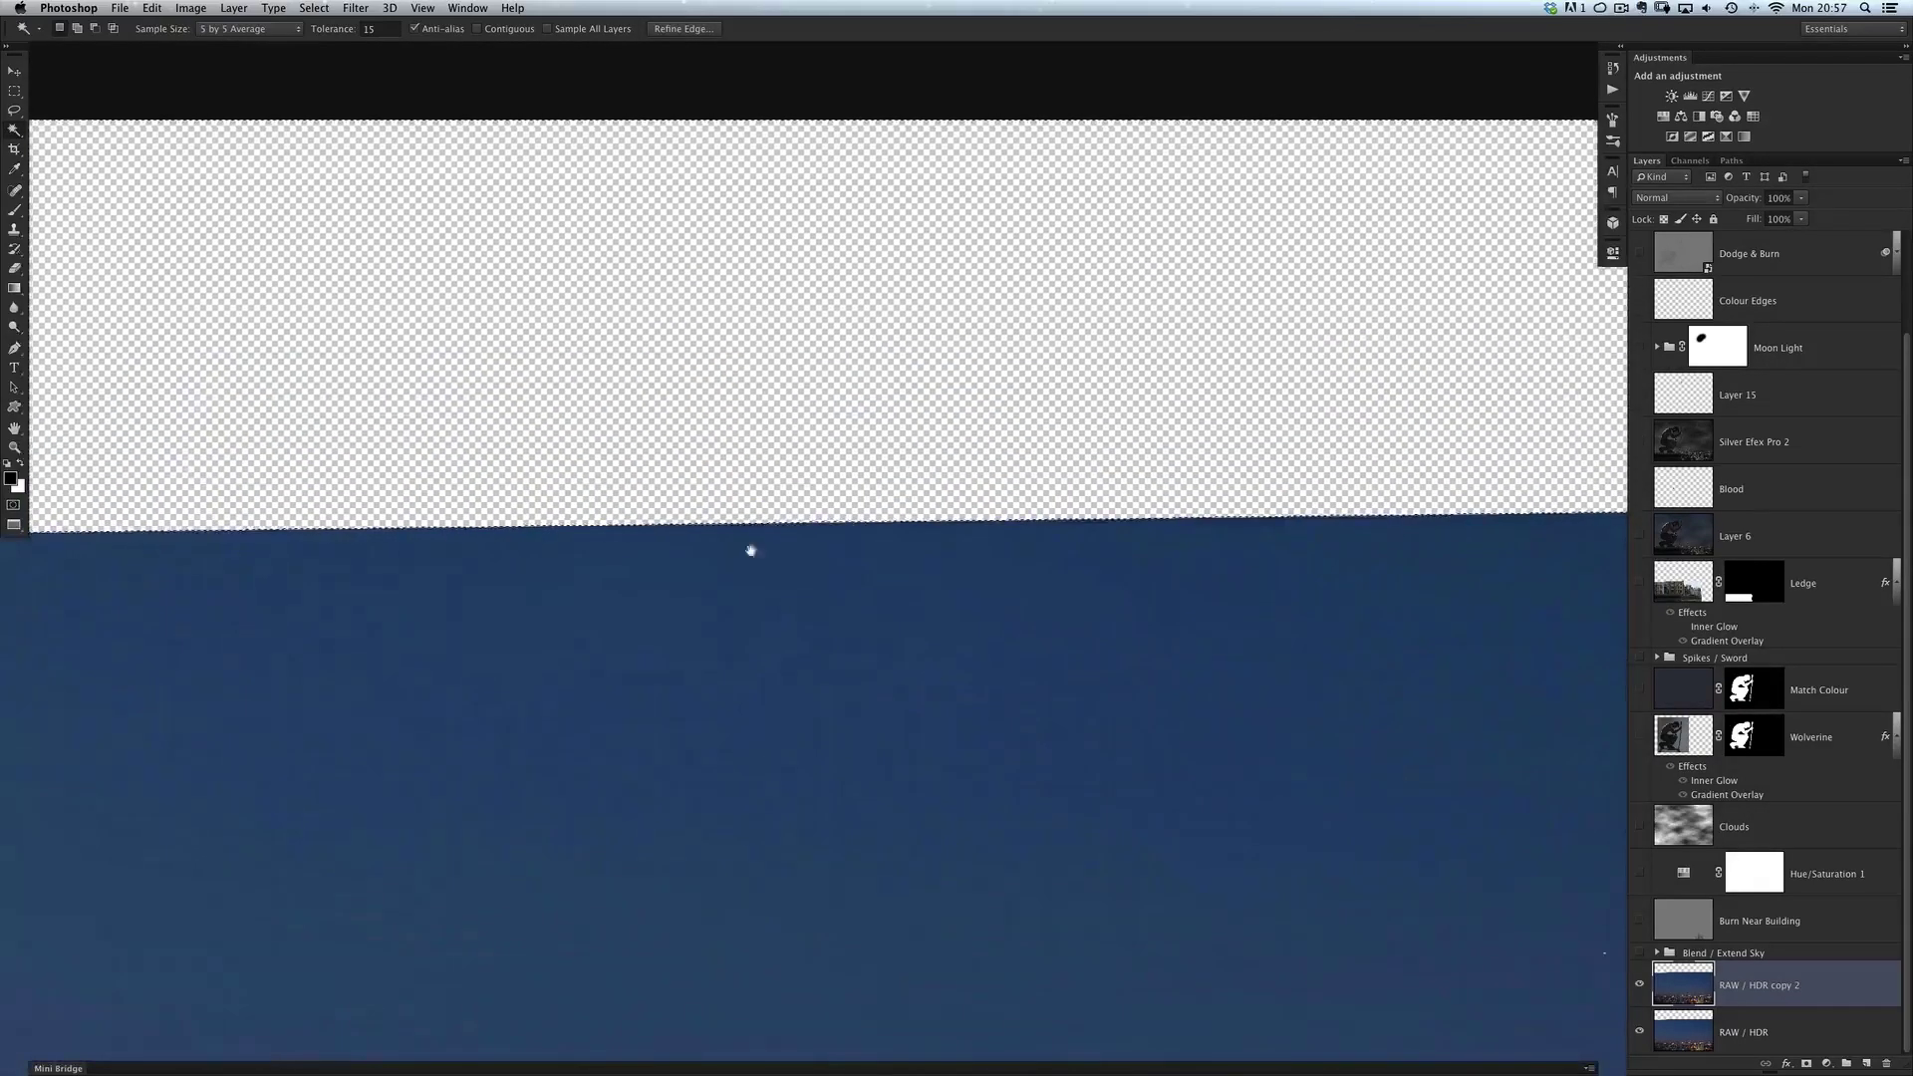
scroll(844, 485, up, 3)
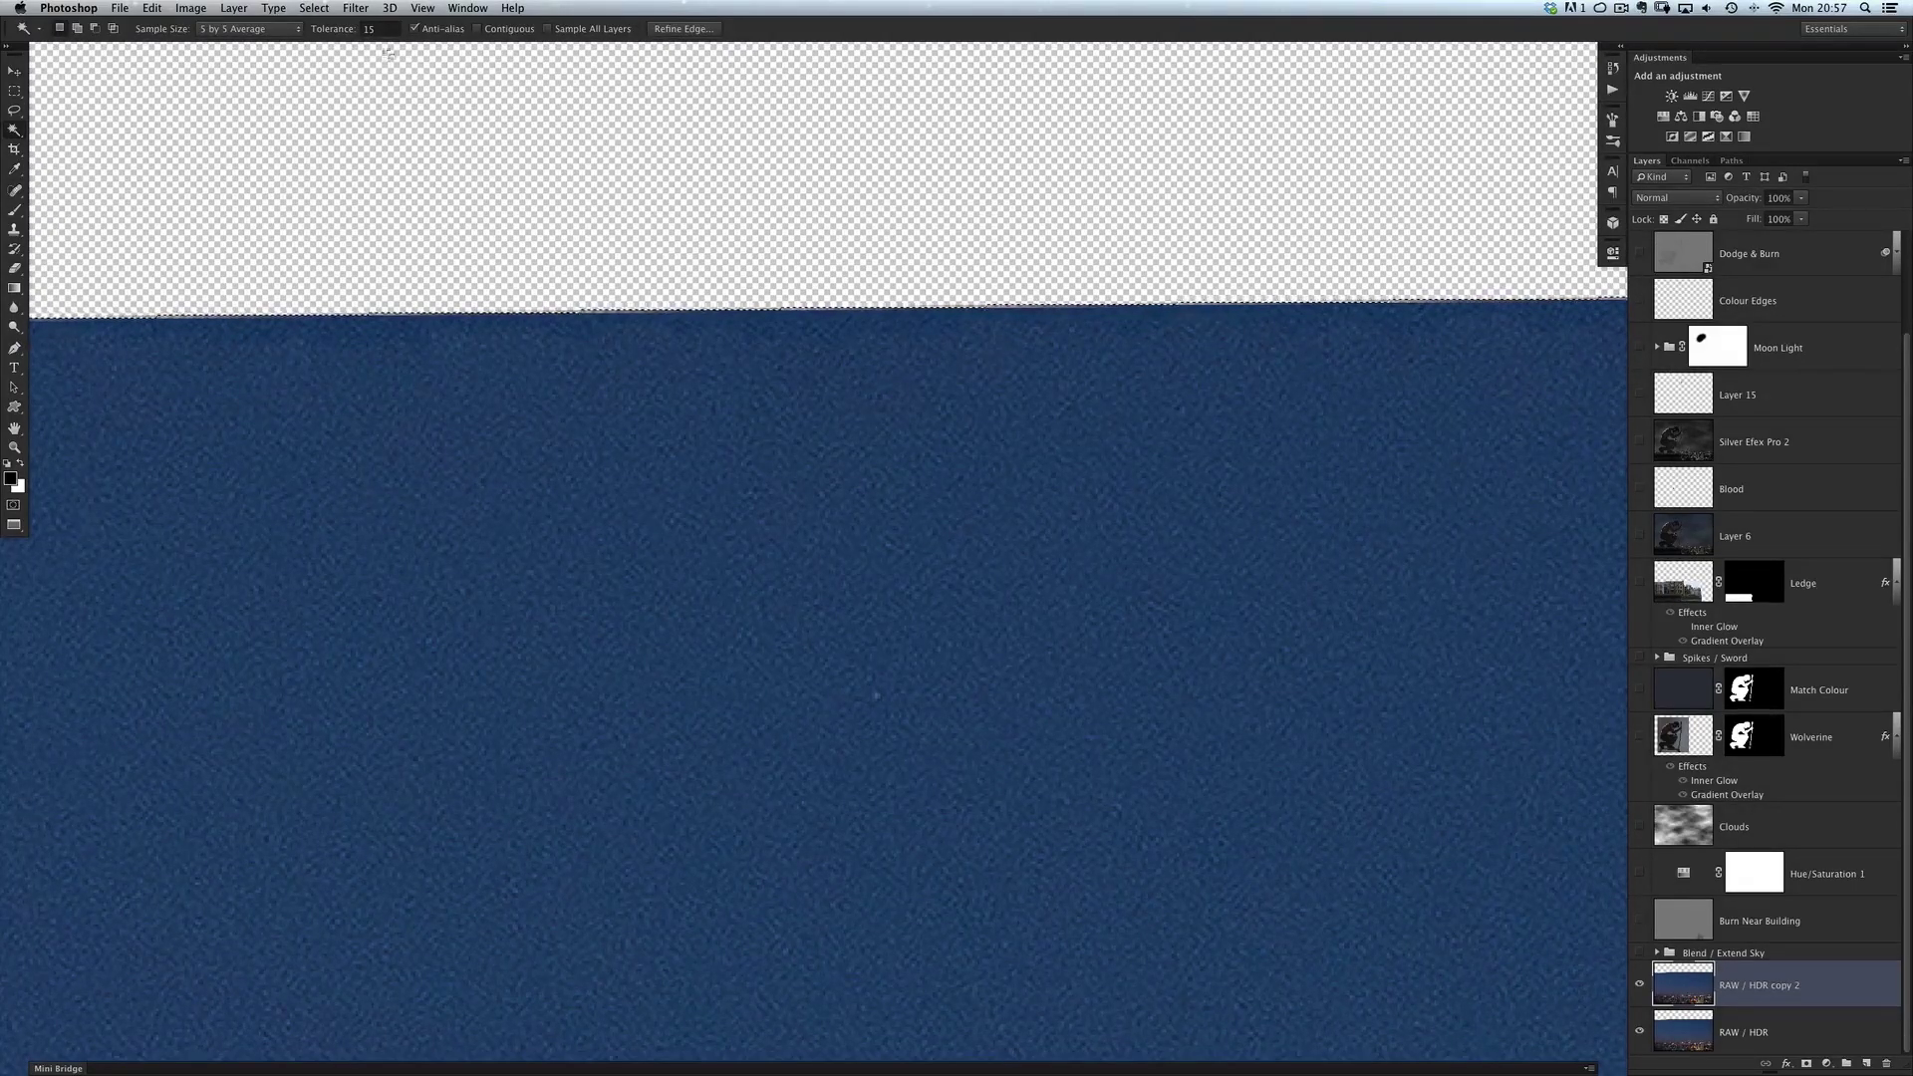
Step: Transform the strip selection to about 101.84% height so it overlaps the sky edge
click(315, 8)
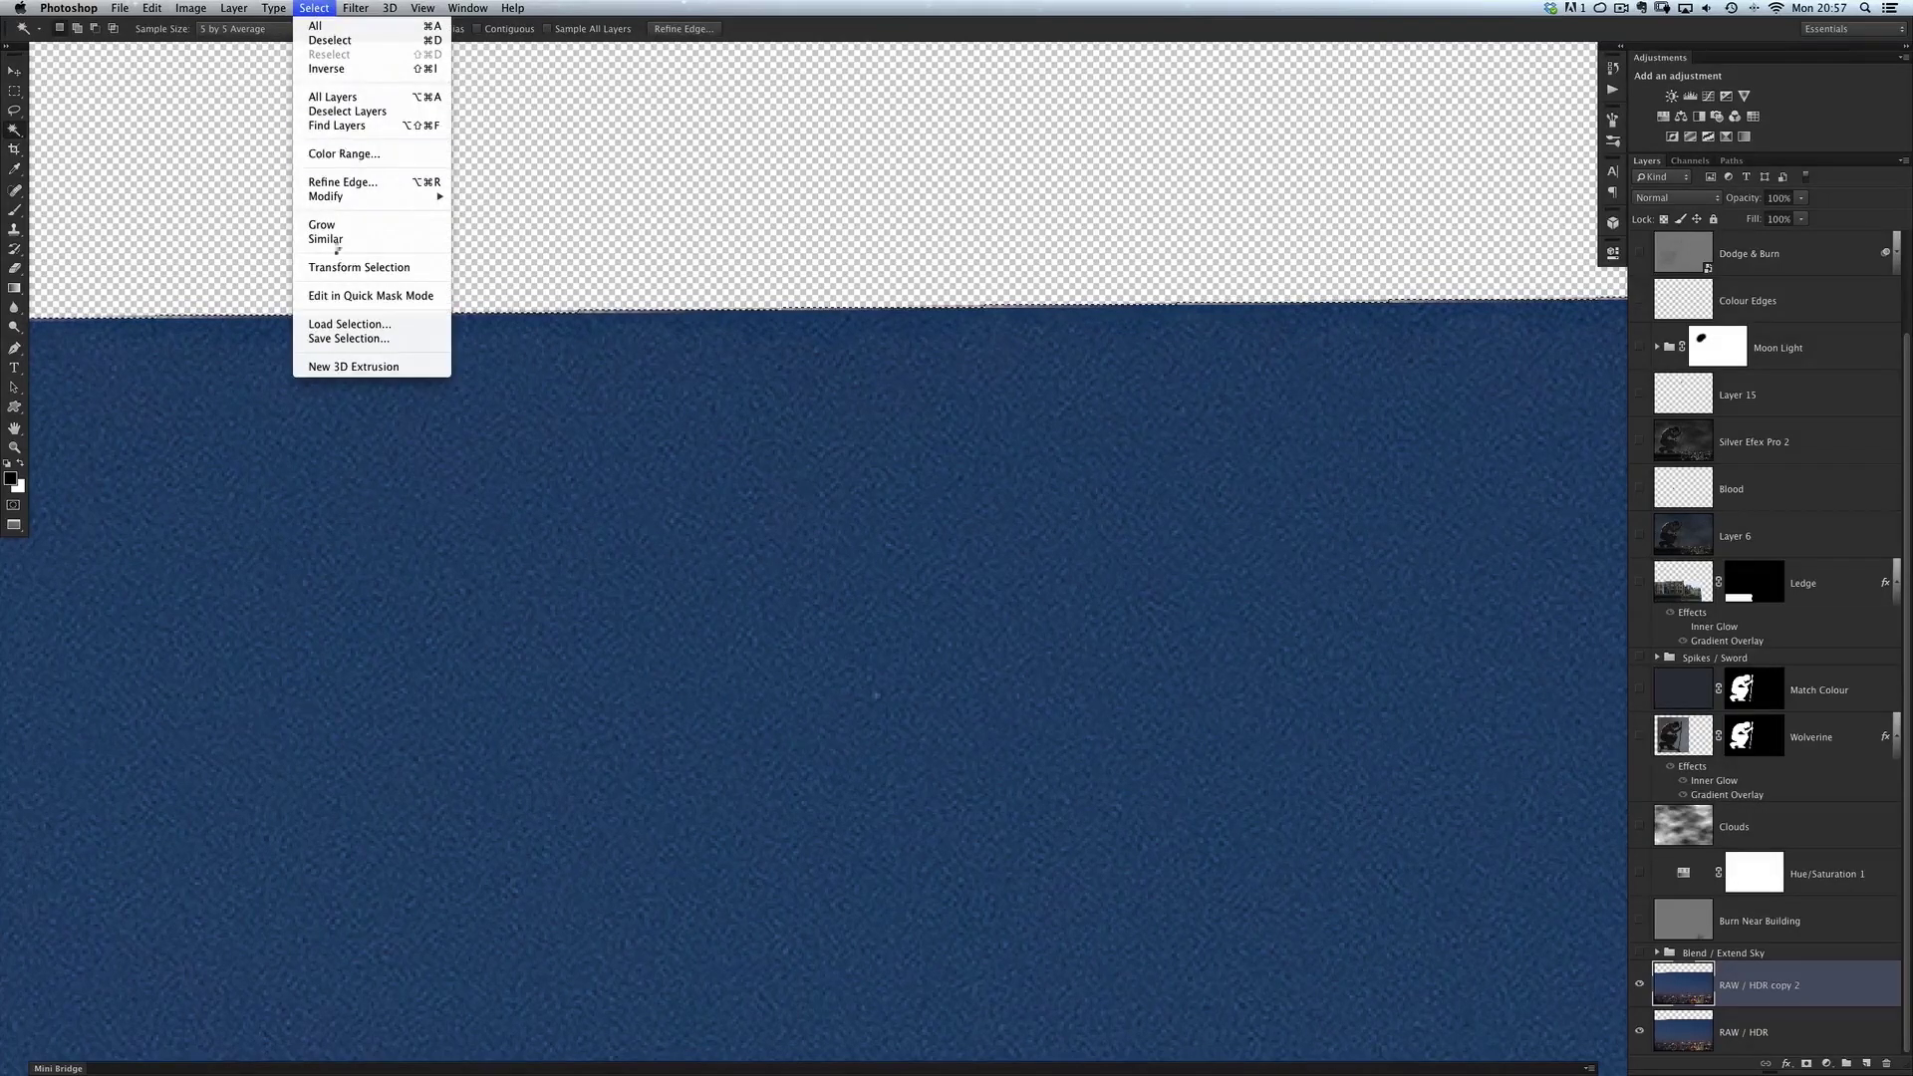
click(342, 267)
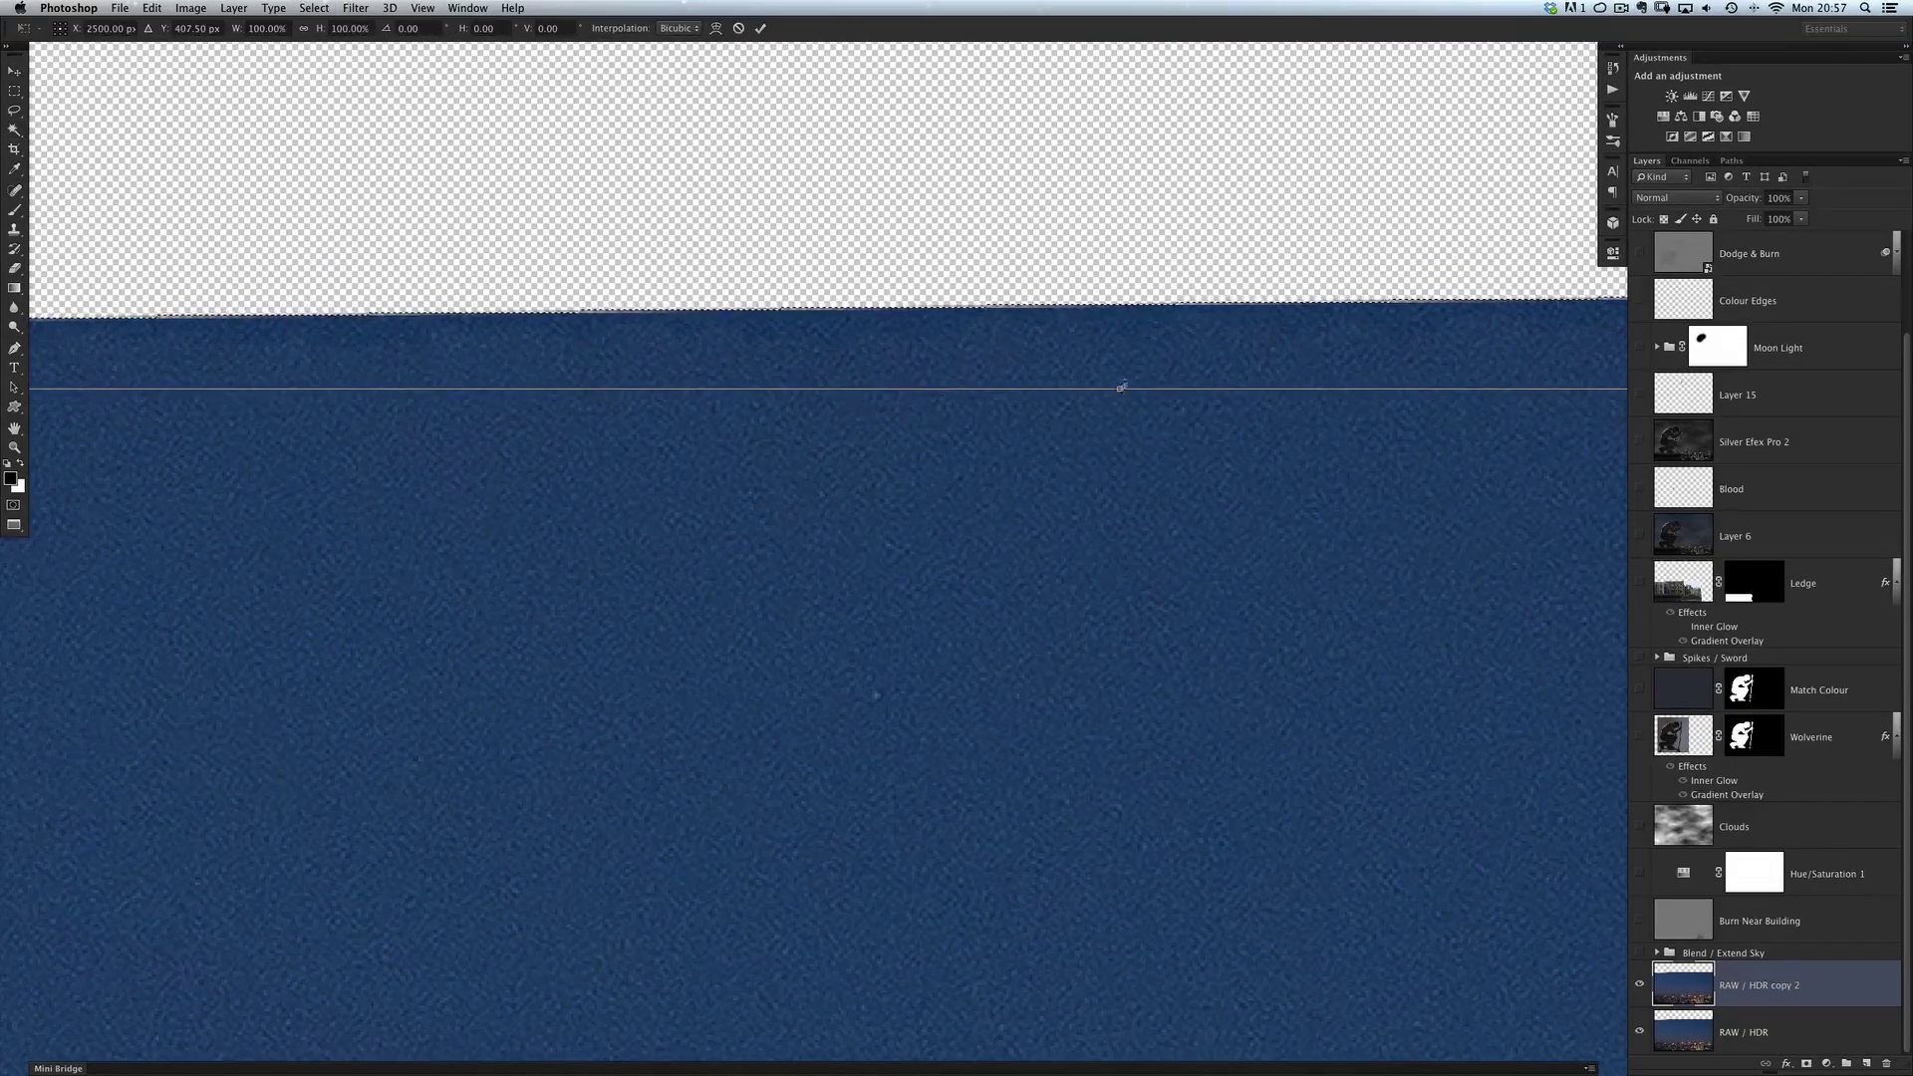
drag(1121, 386, 1119, 415)
scroll(897, 578, up, 3)
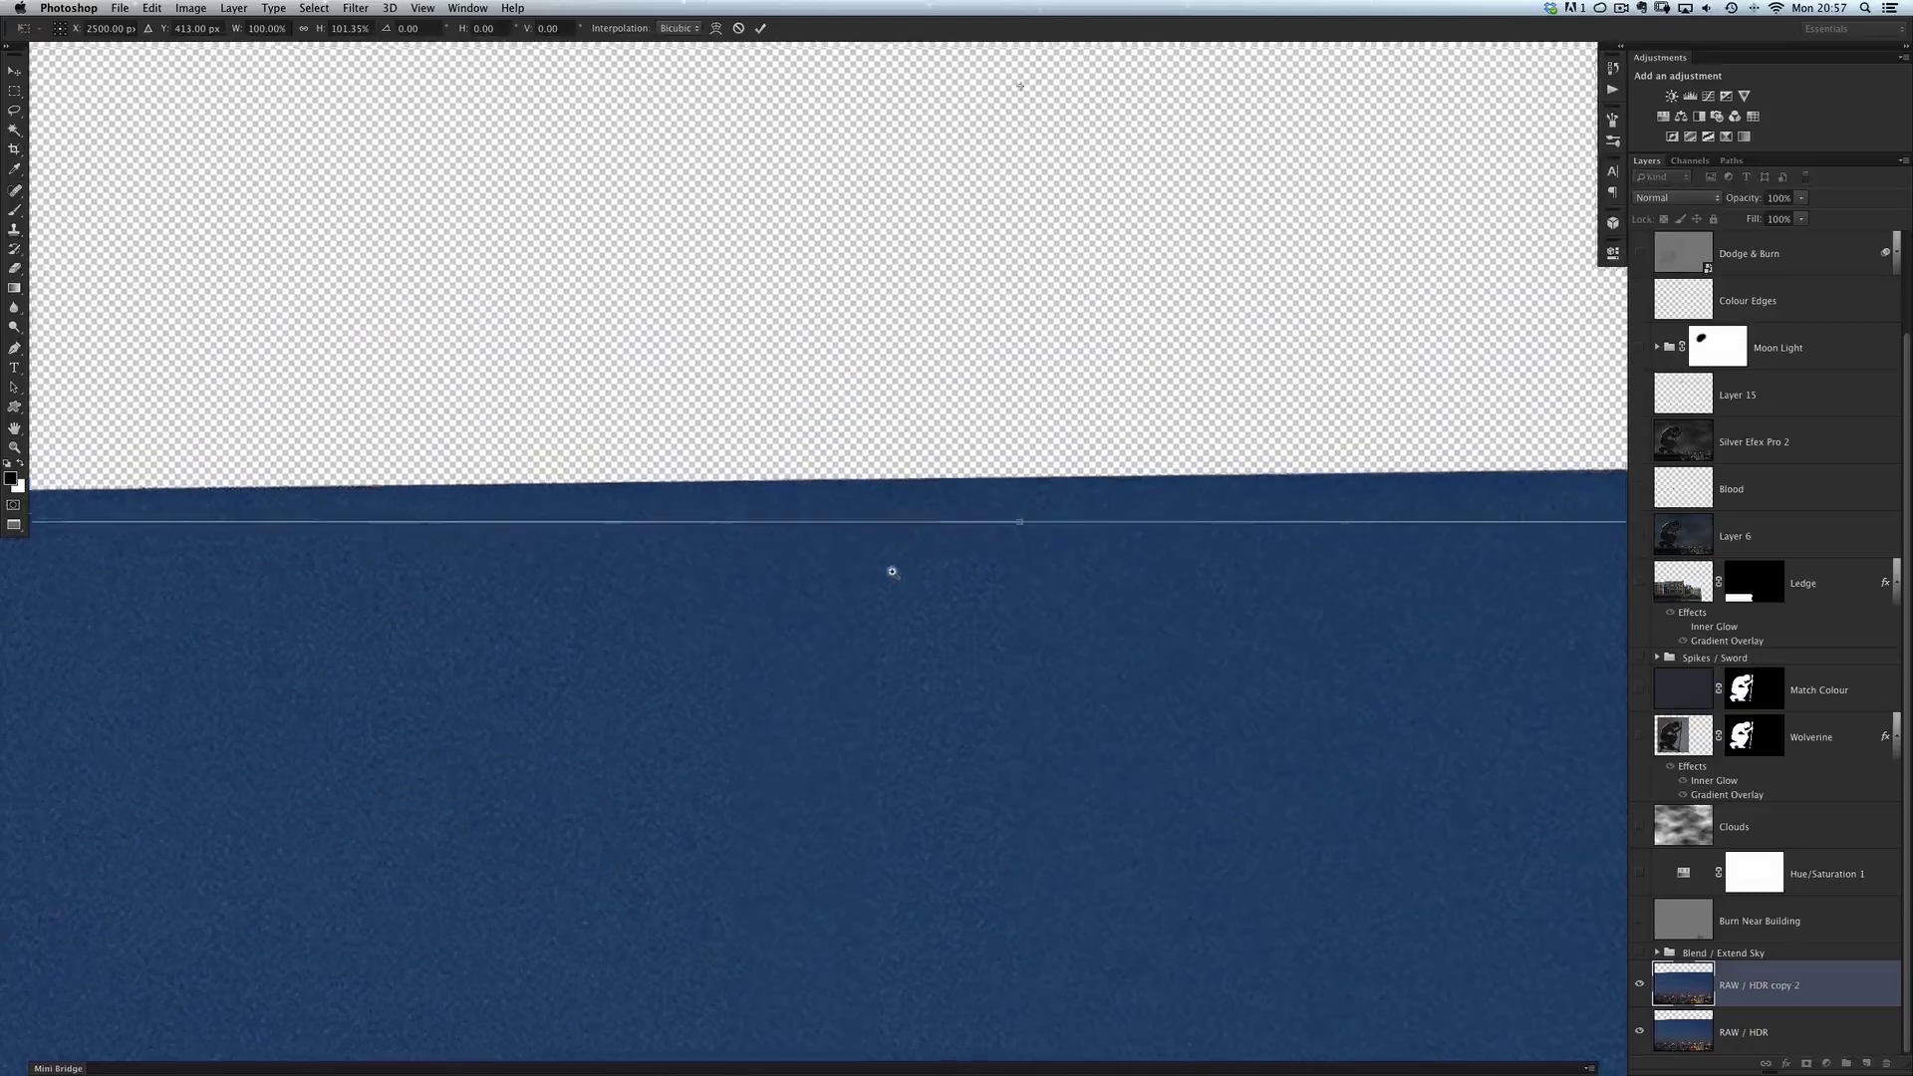
scroll(876, 563, up, 2)
scroll(842, 615, down, 2)
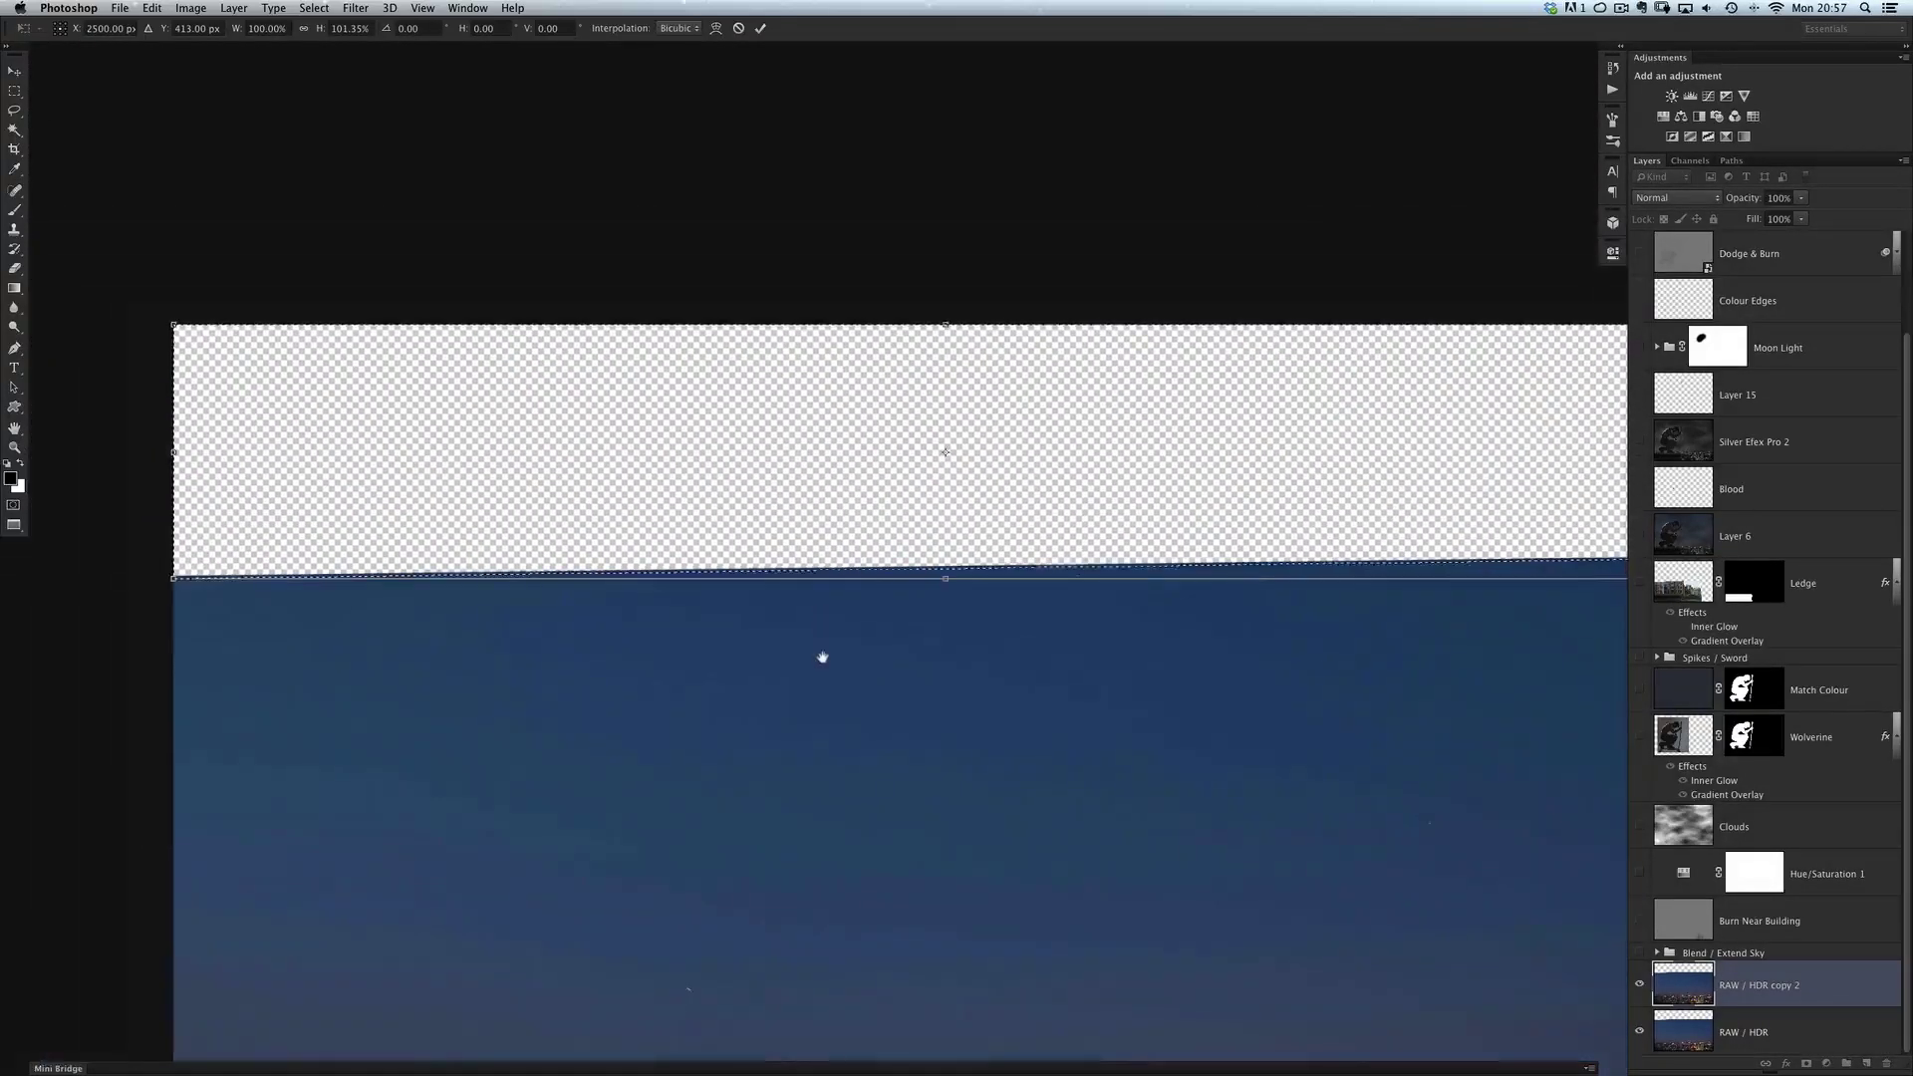
drag(945, 578, 944, 580)
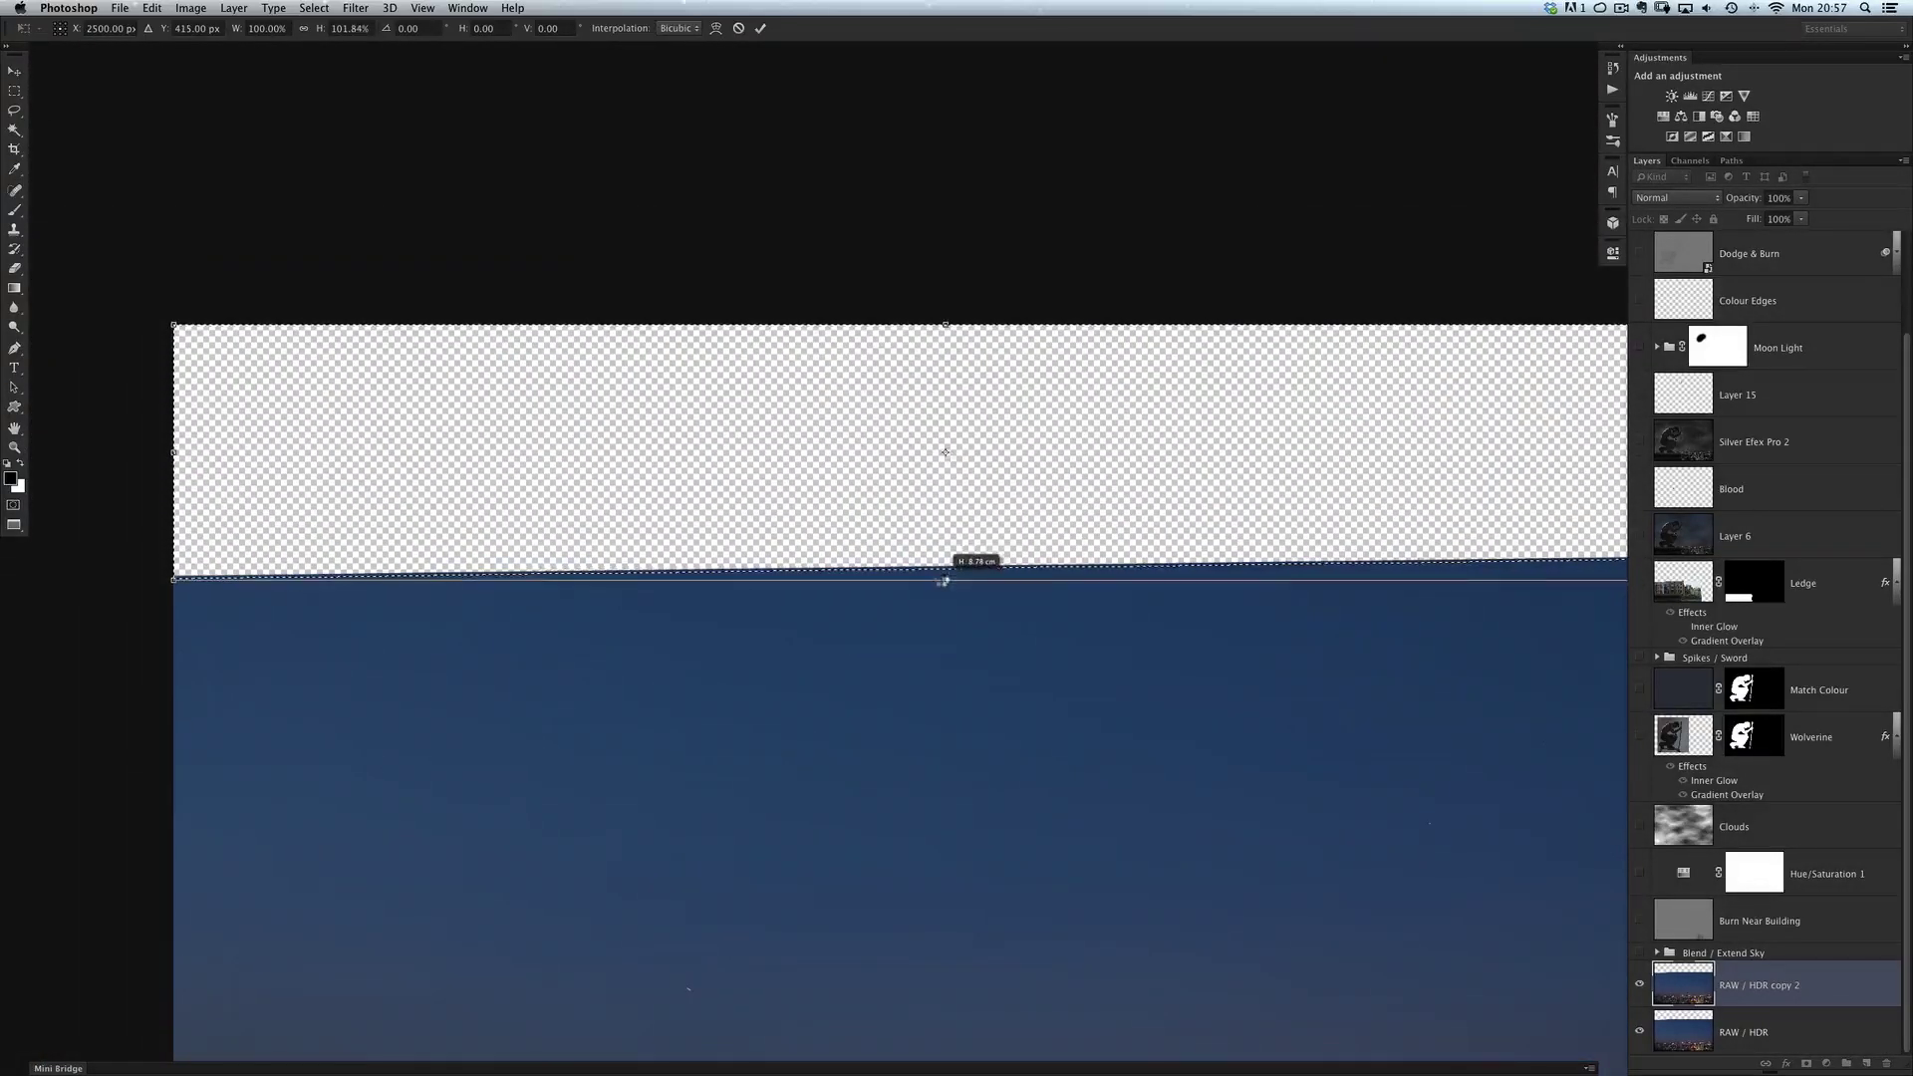
Step: Commit the reshaped selection and fill it with Content-Aware content
key(Return)
key(w)
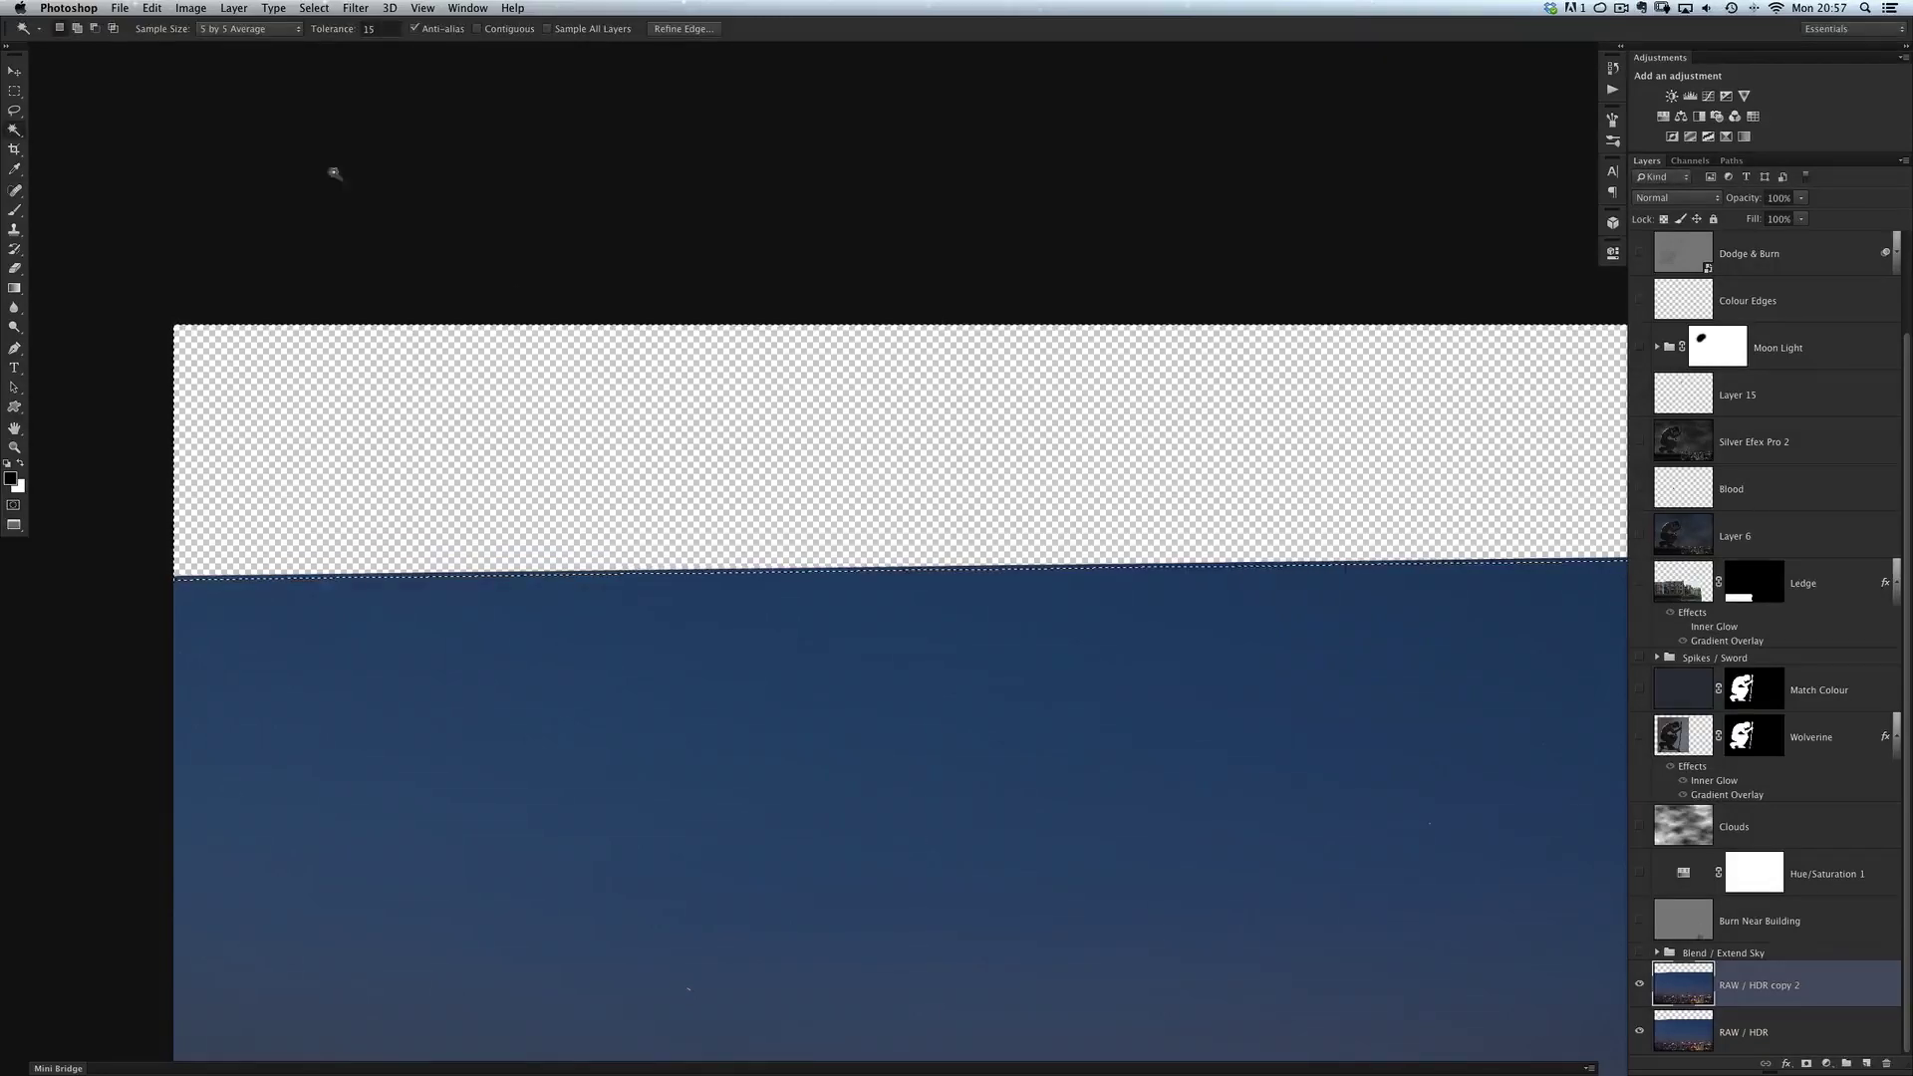
click(152, 9)
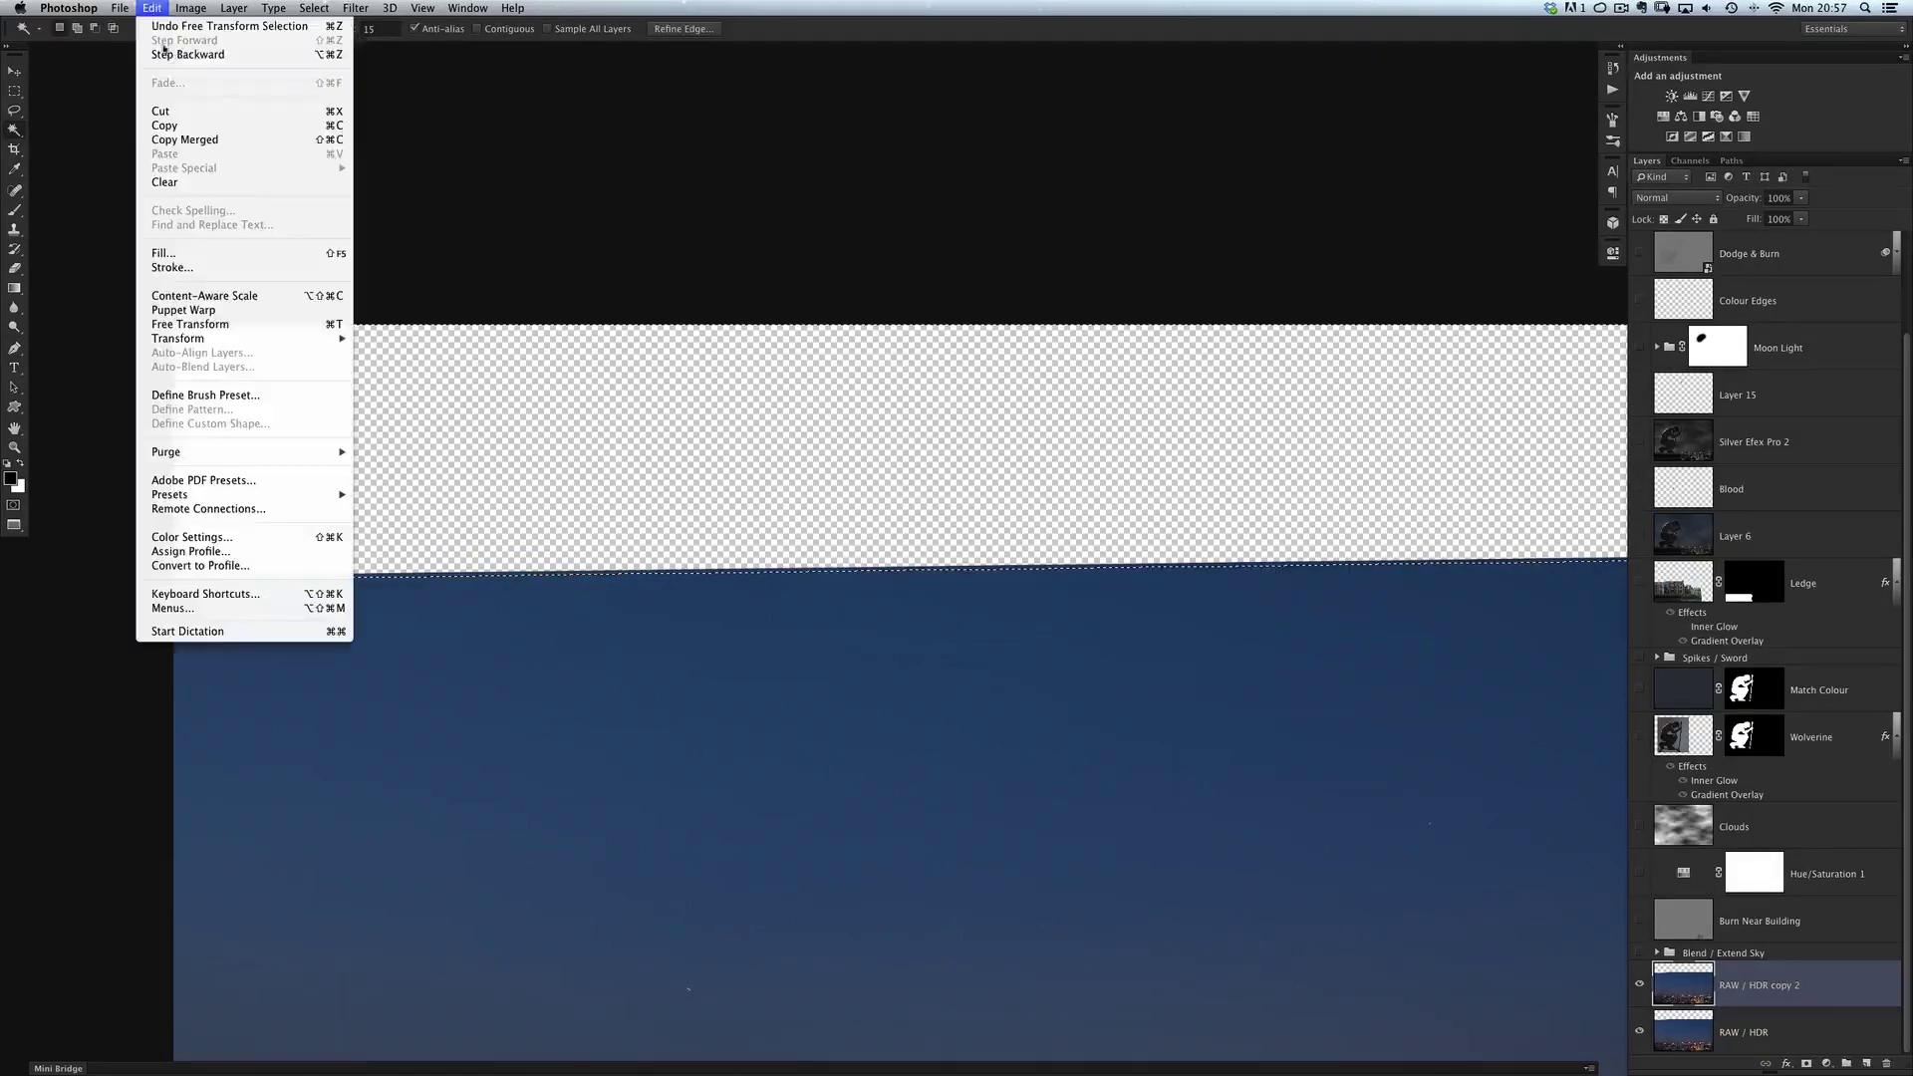
click(174, 263)
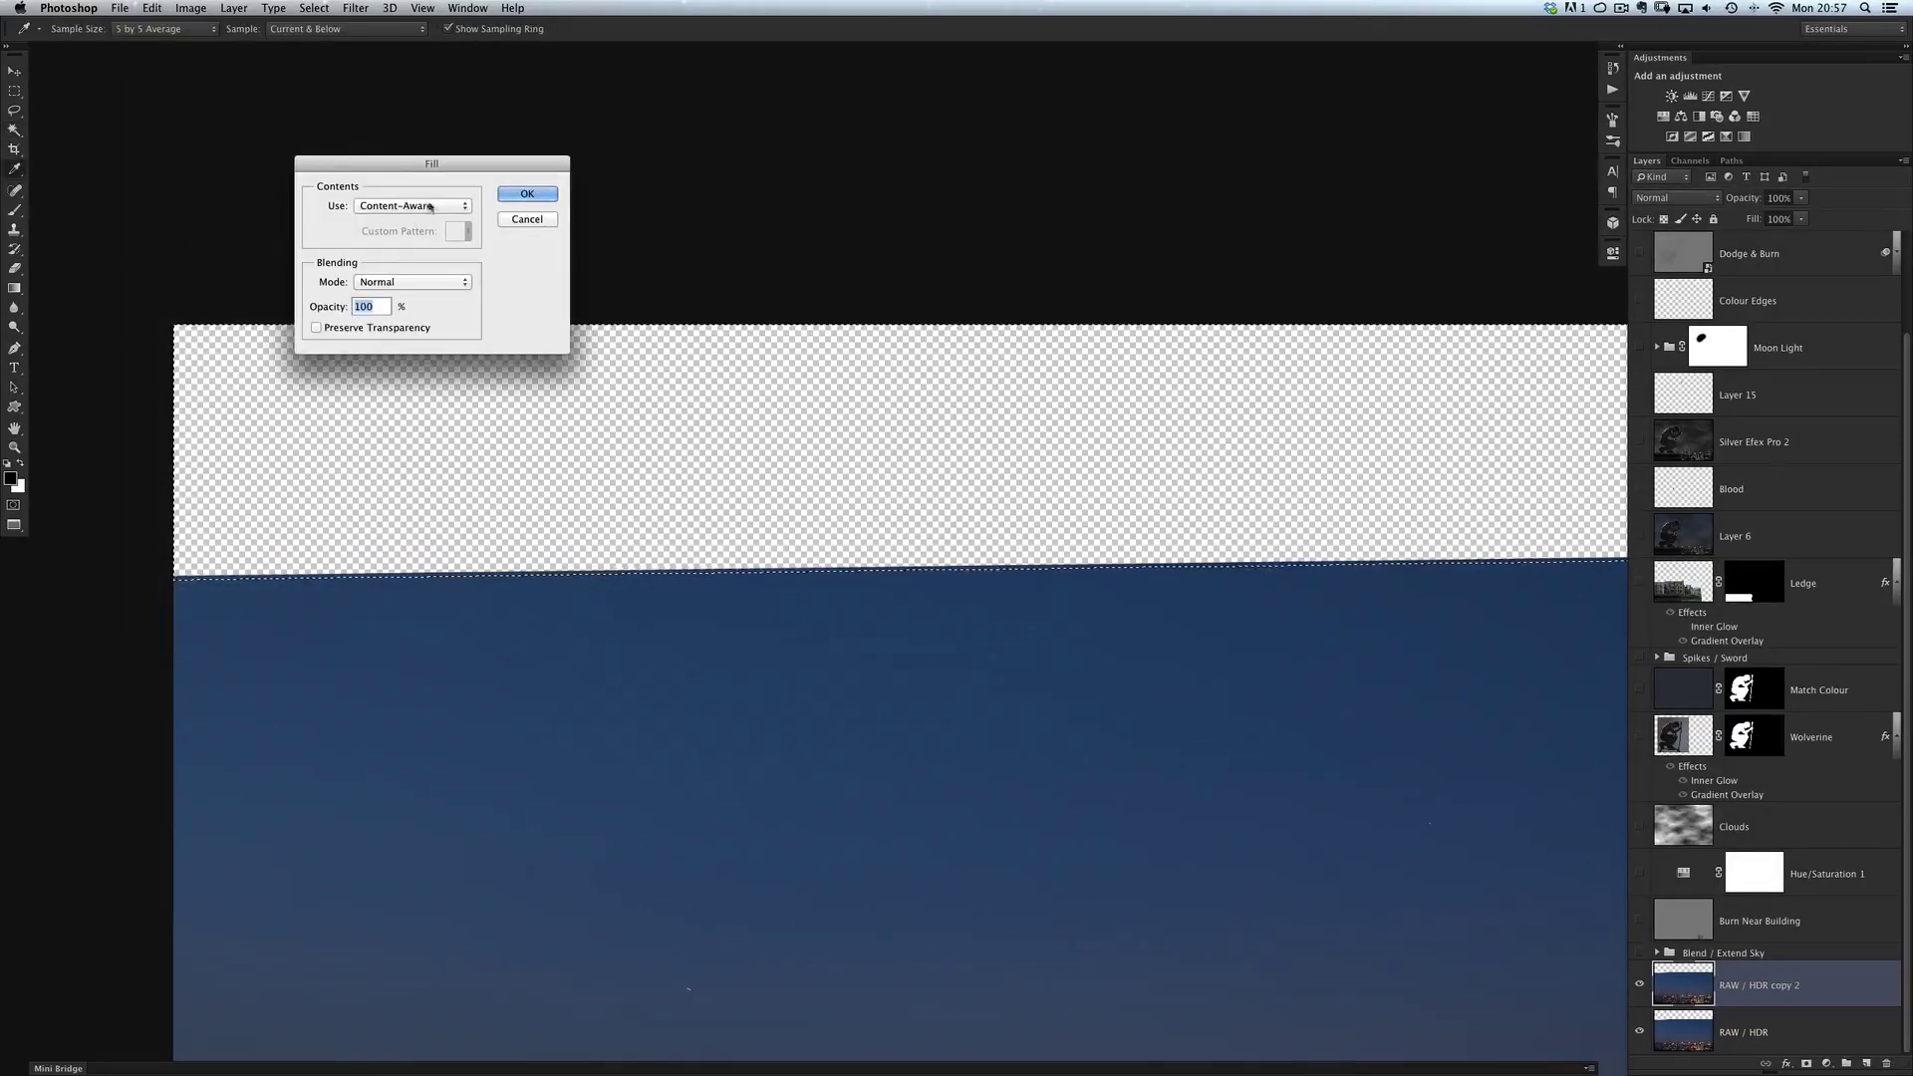
click(430, 205)
click(431, 205)
click(527, 193)
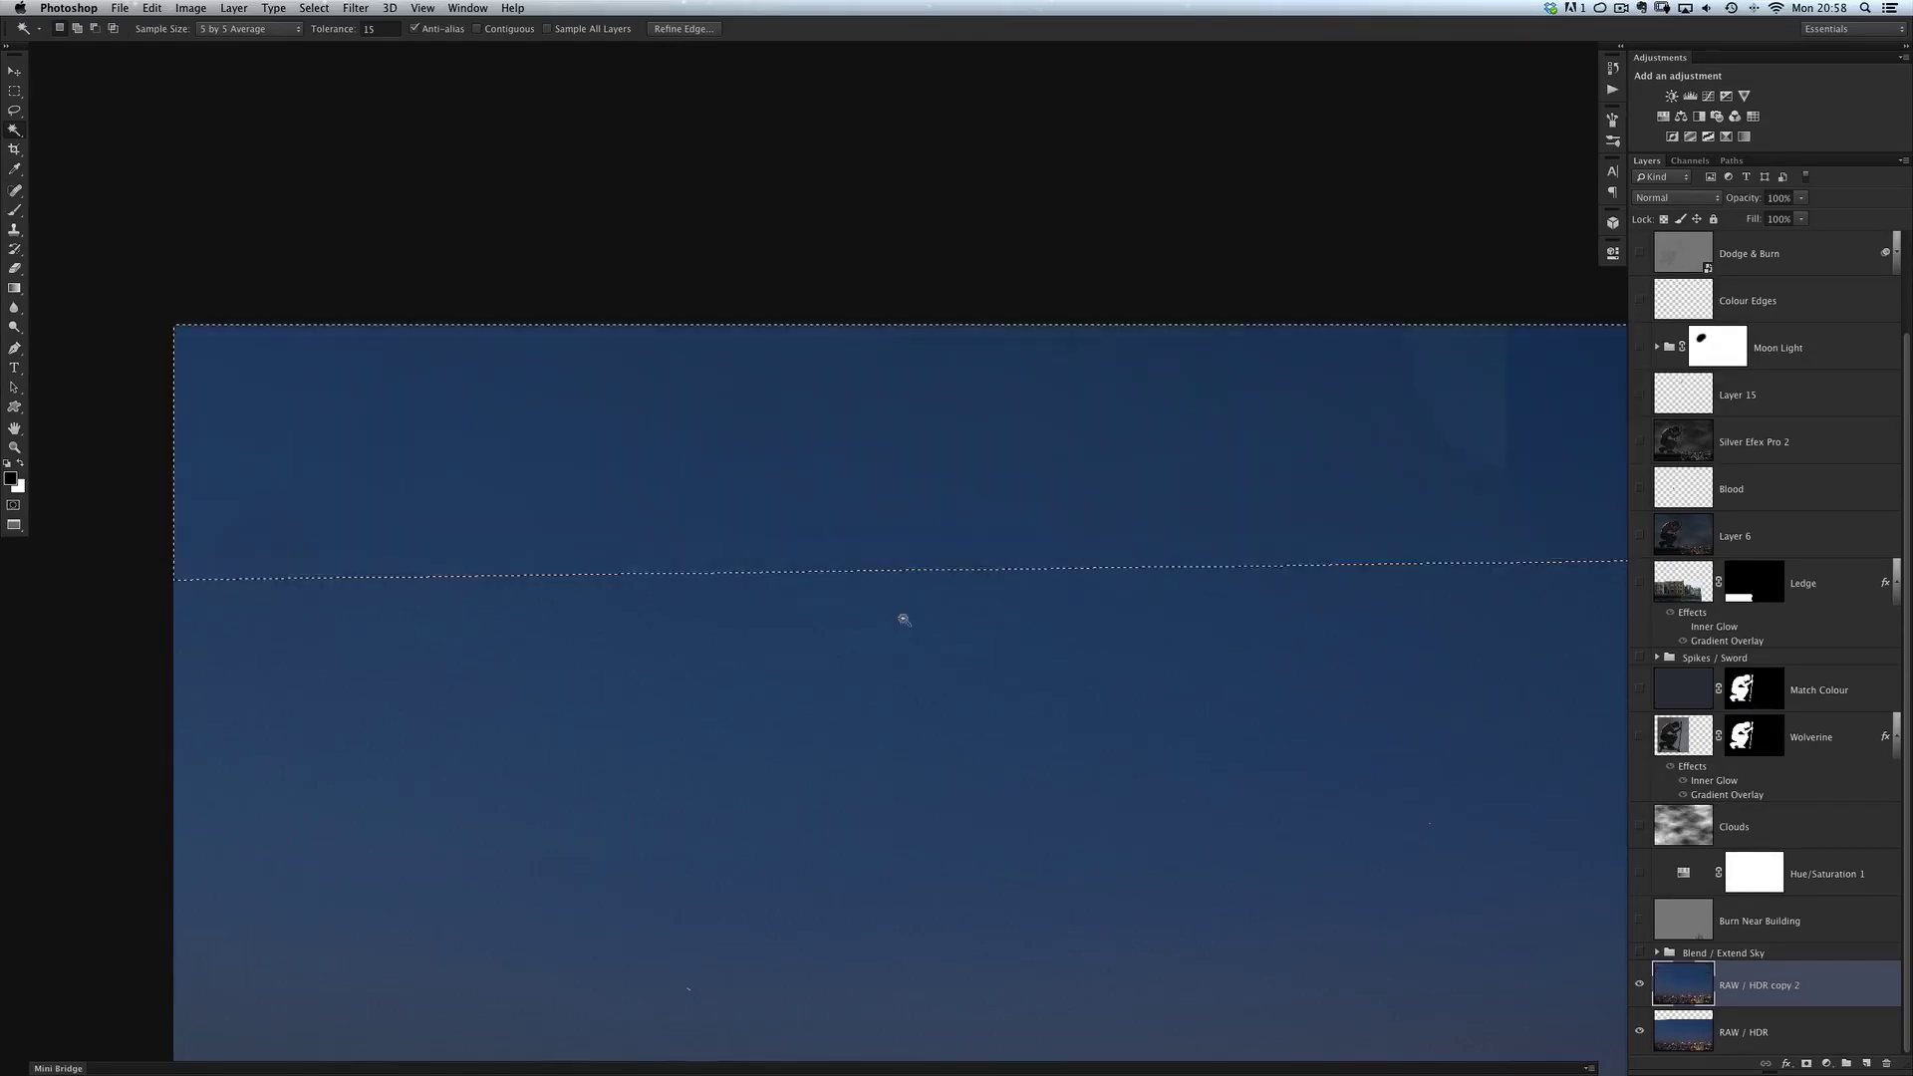
Step: Deselect and zoom in and out to check the filled sky blends with the original
key(super+d)
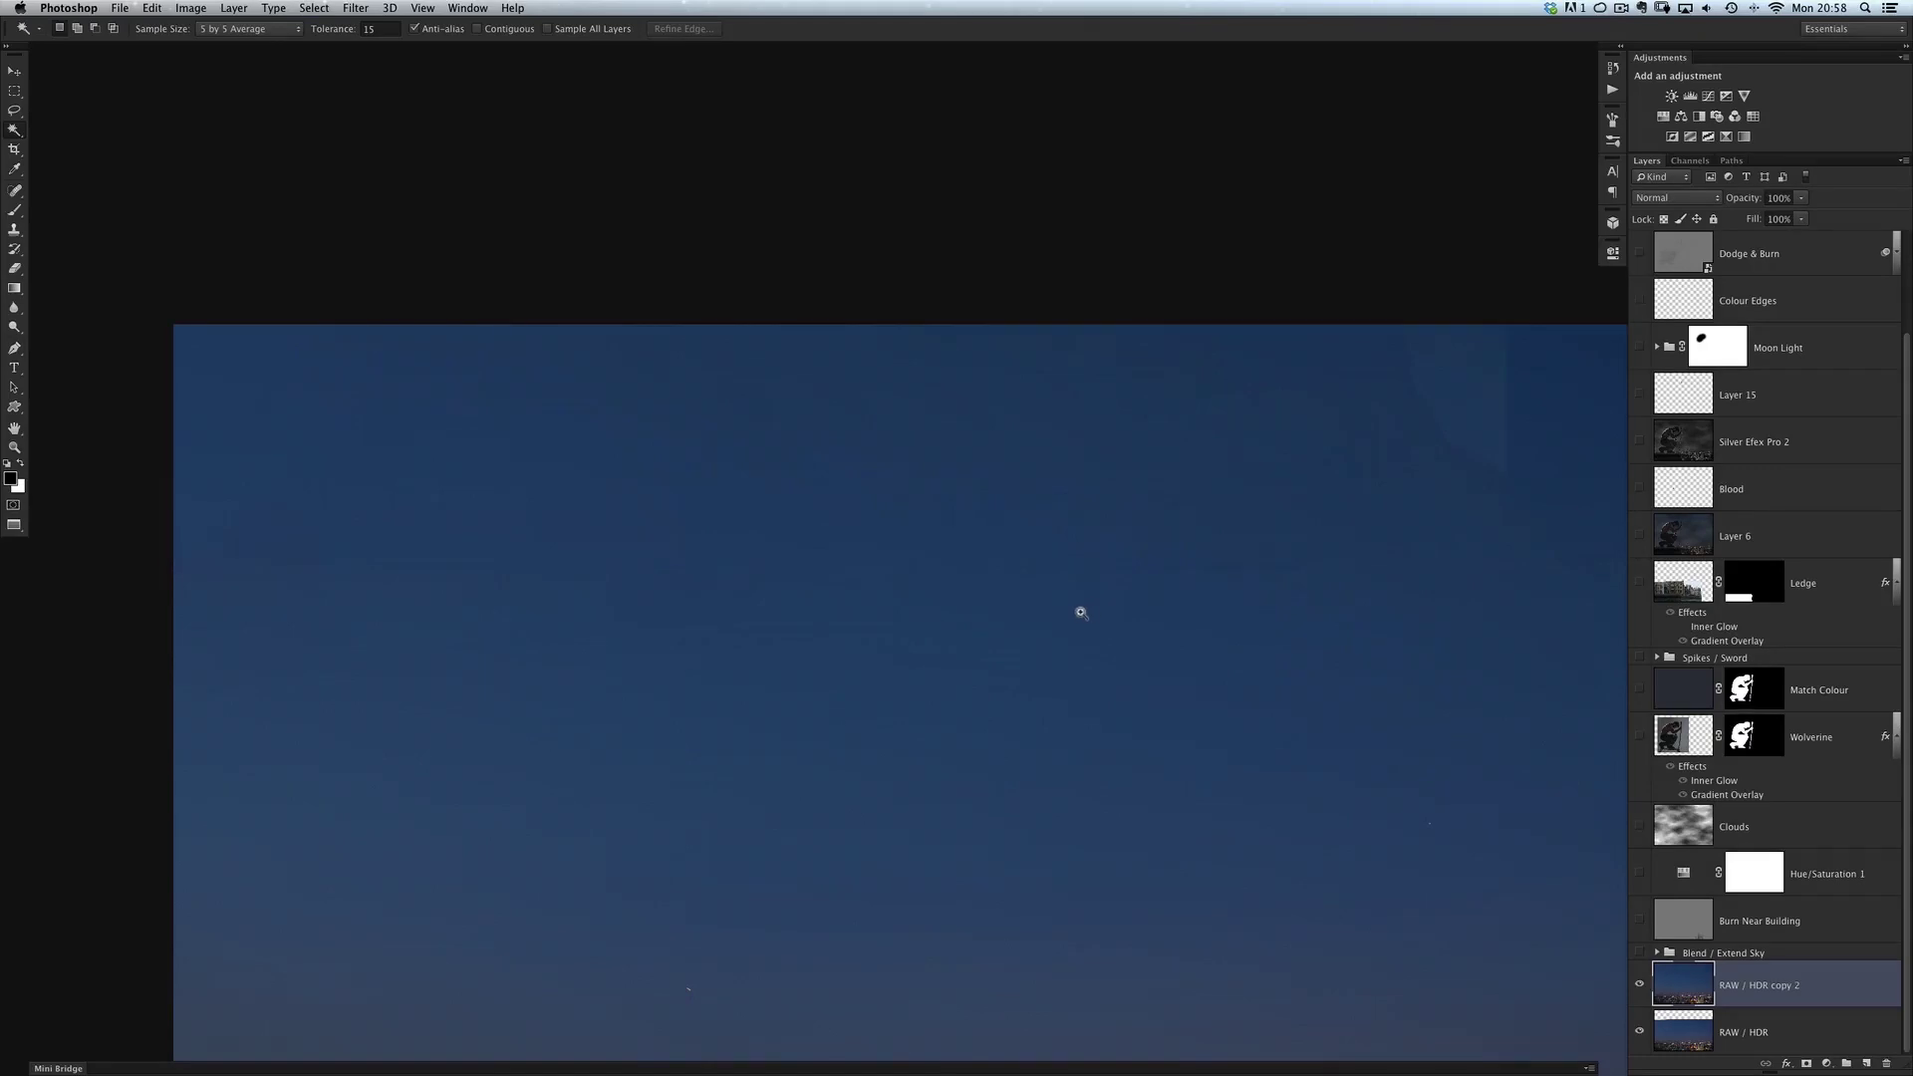
mouse_move(1081, 613)
mouse_down()
mouse_move(1106, 636)
mouse_move(879, 662)
mouse_move(1081, 629)
mouse_up()
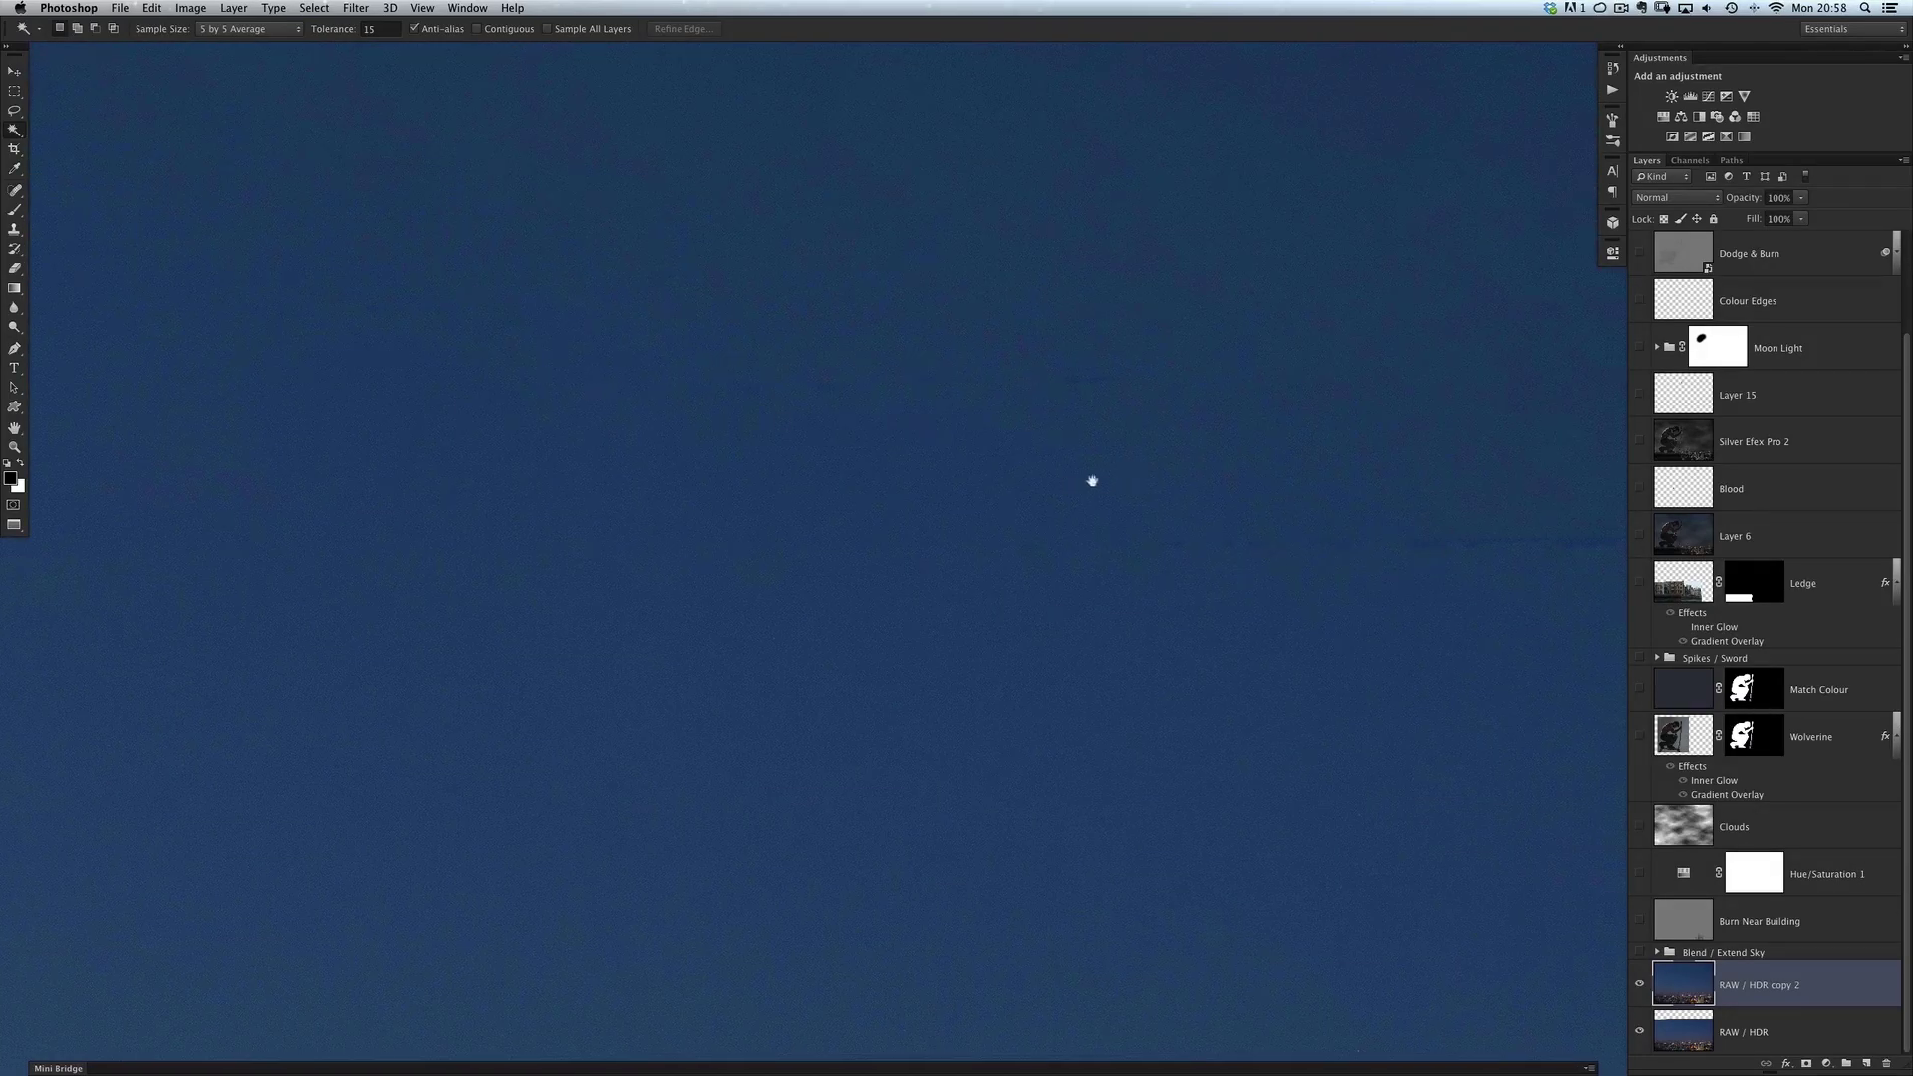
drag(1092, 481, 892, 521)
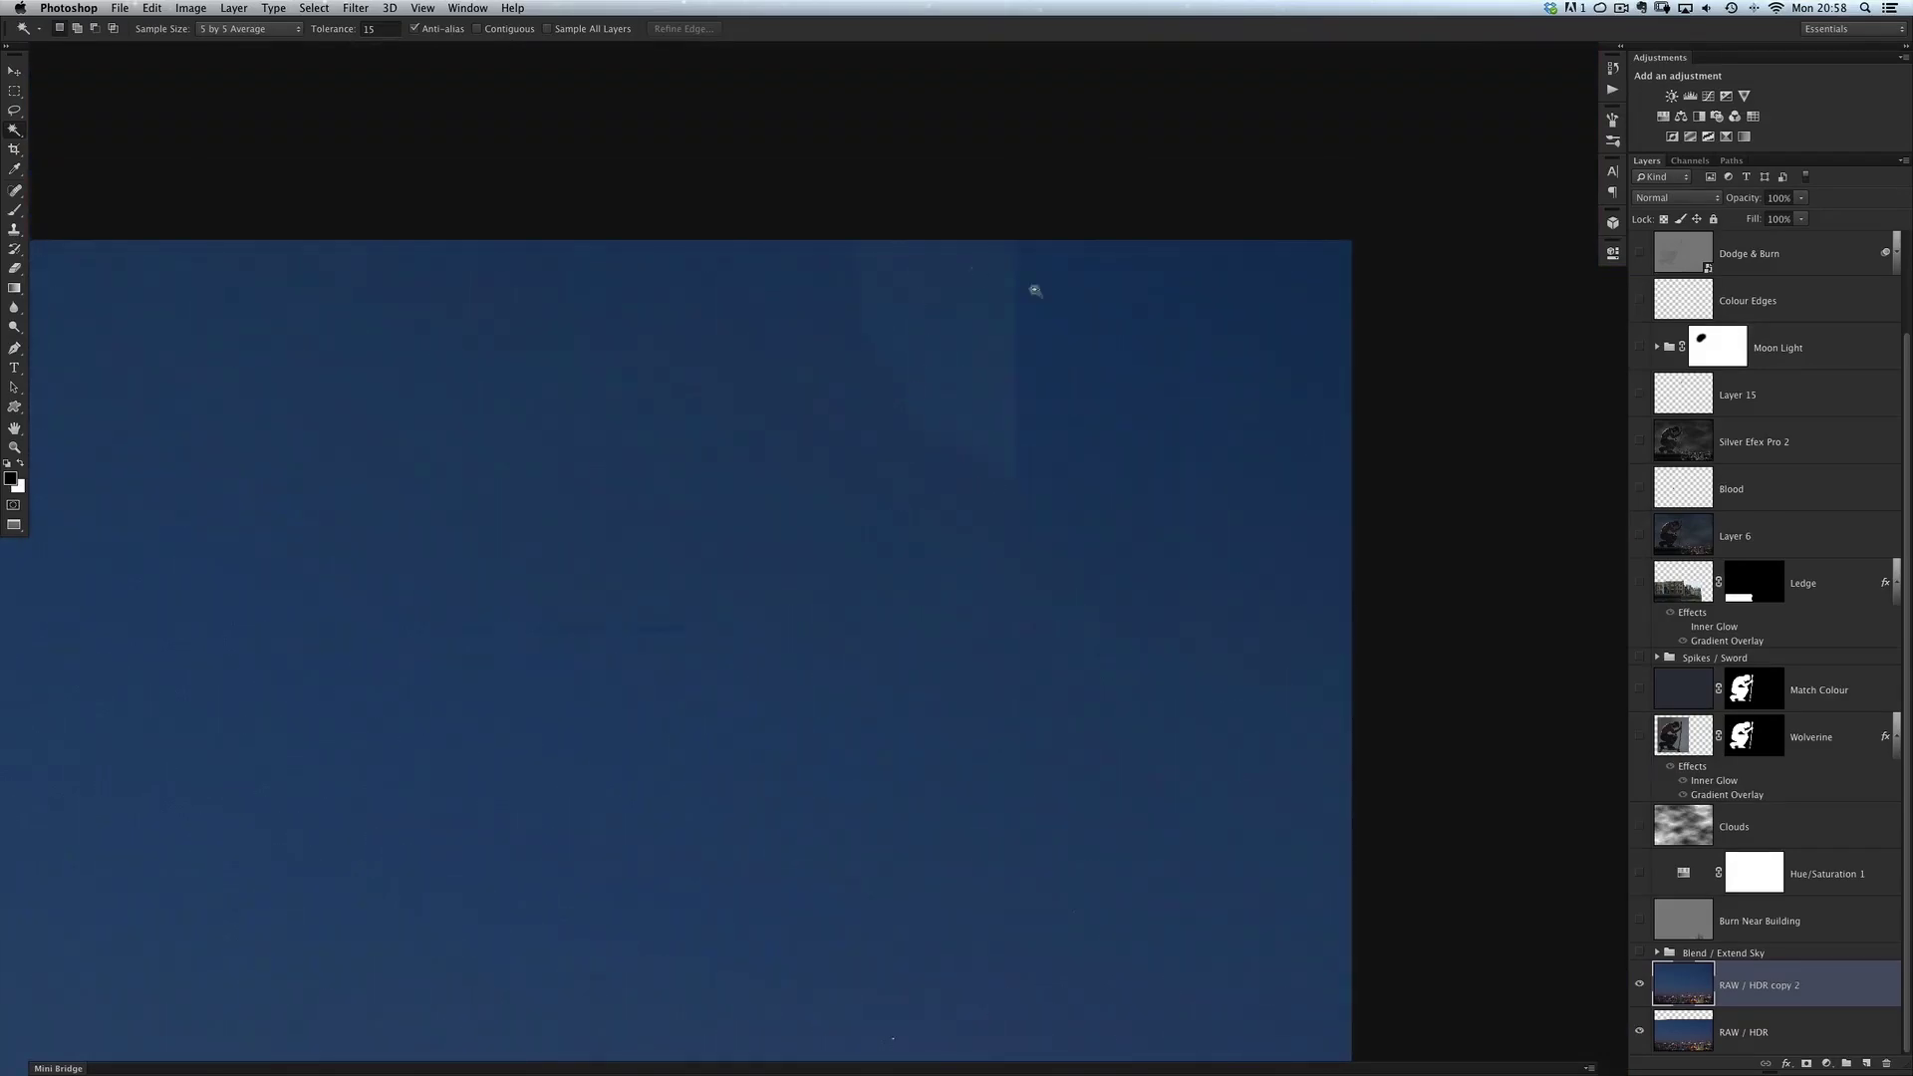
drag(760, 512, 896, 492)
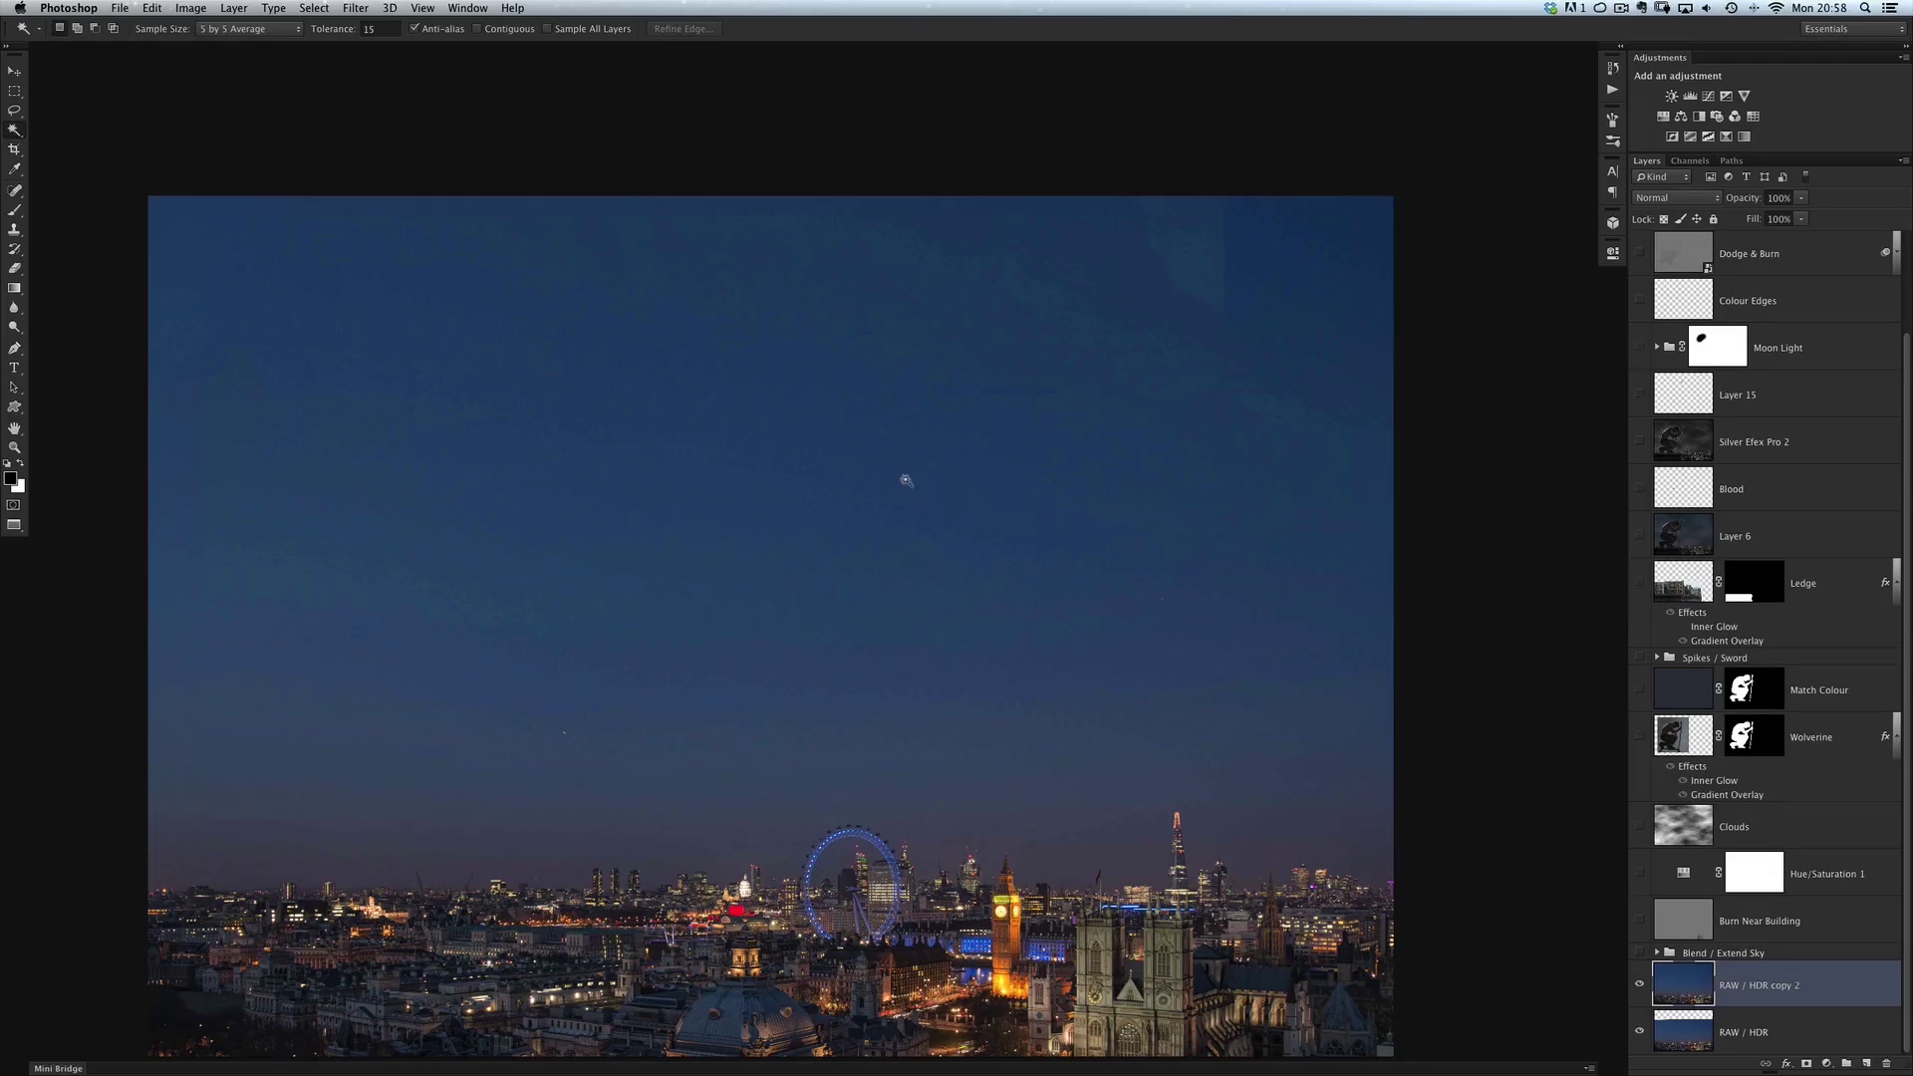
Step: Undo the content-aware fill and the strip selection
key(super+z)
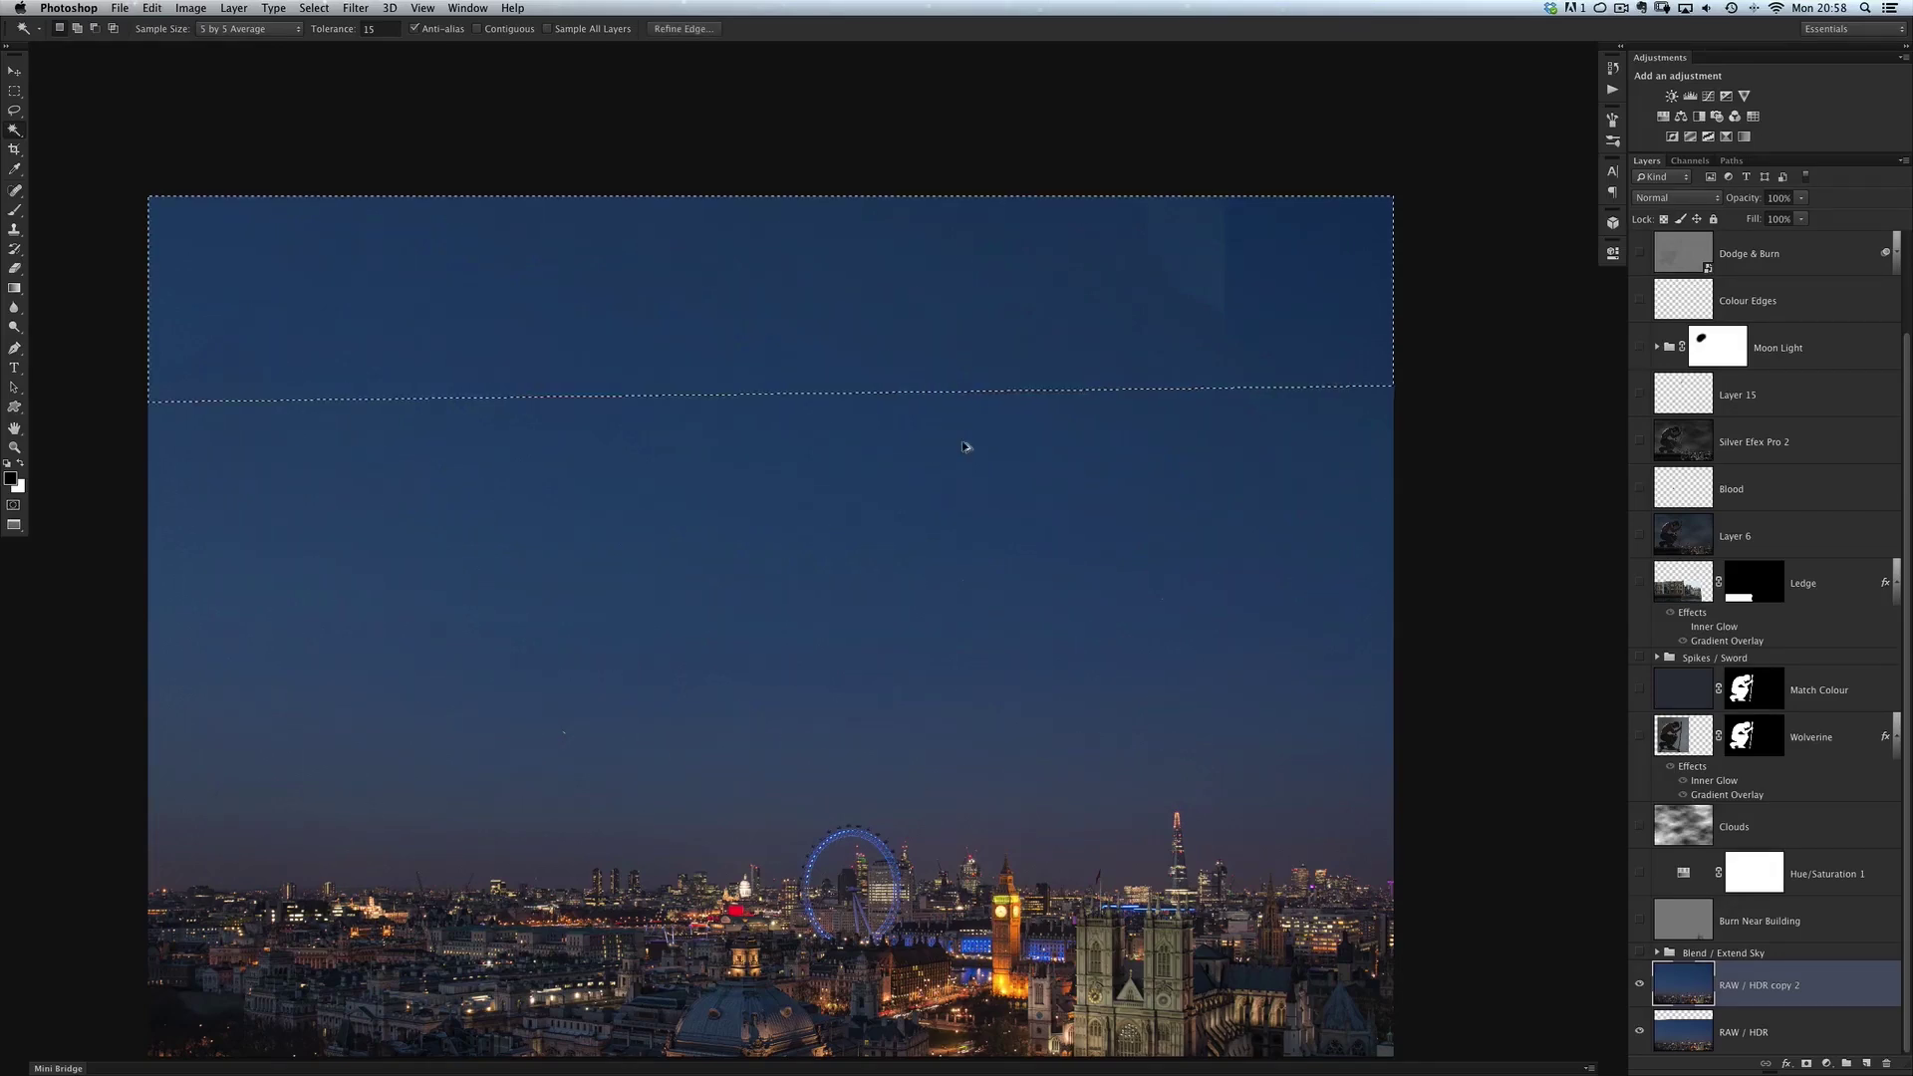
key(Delete)
key(super+d)
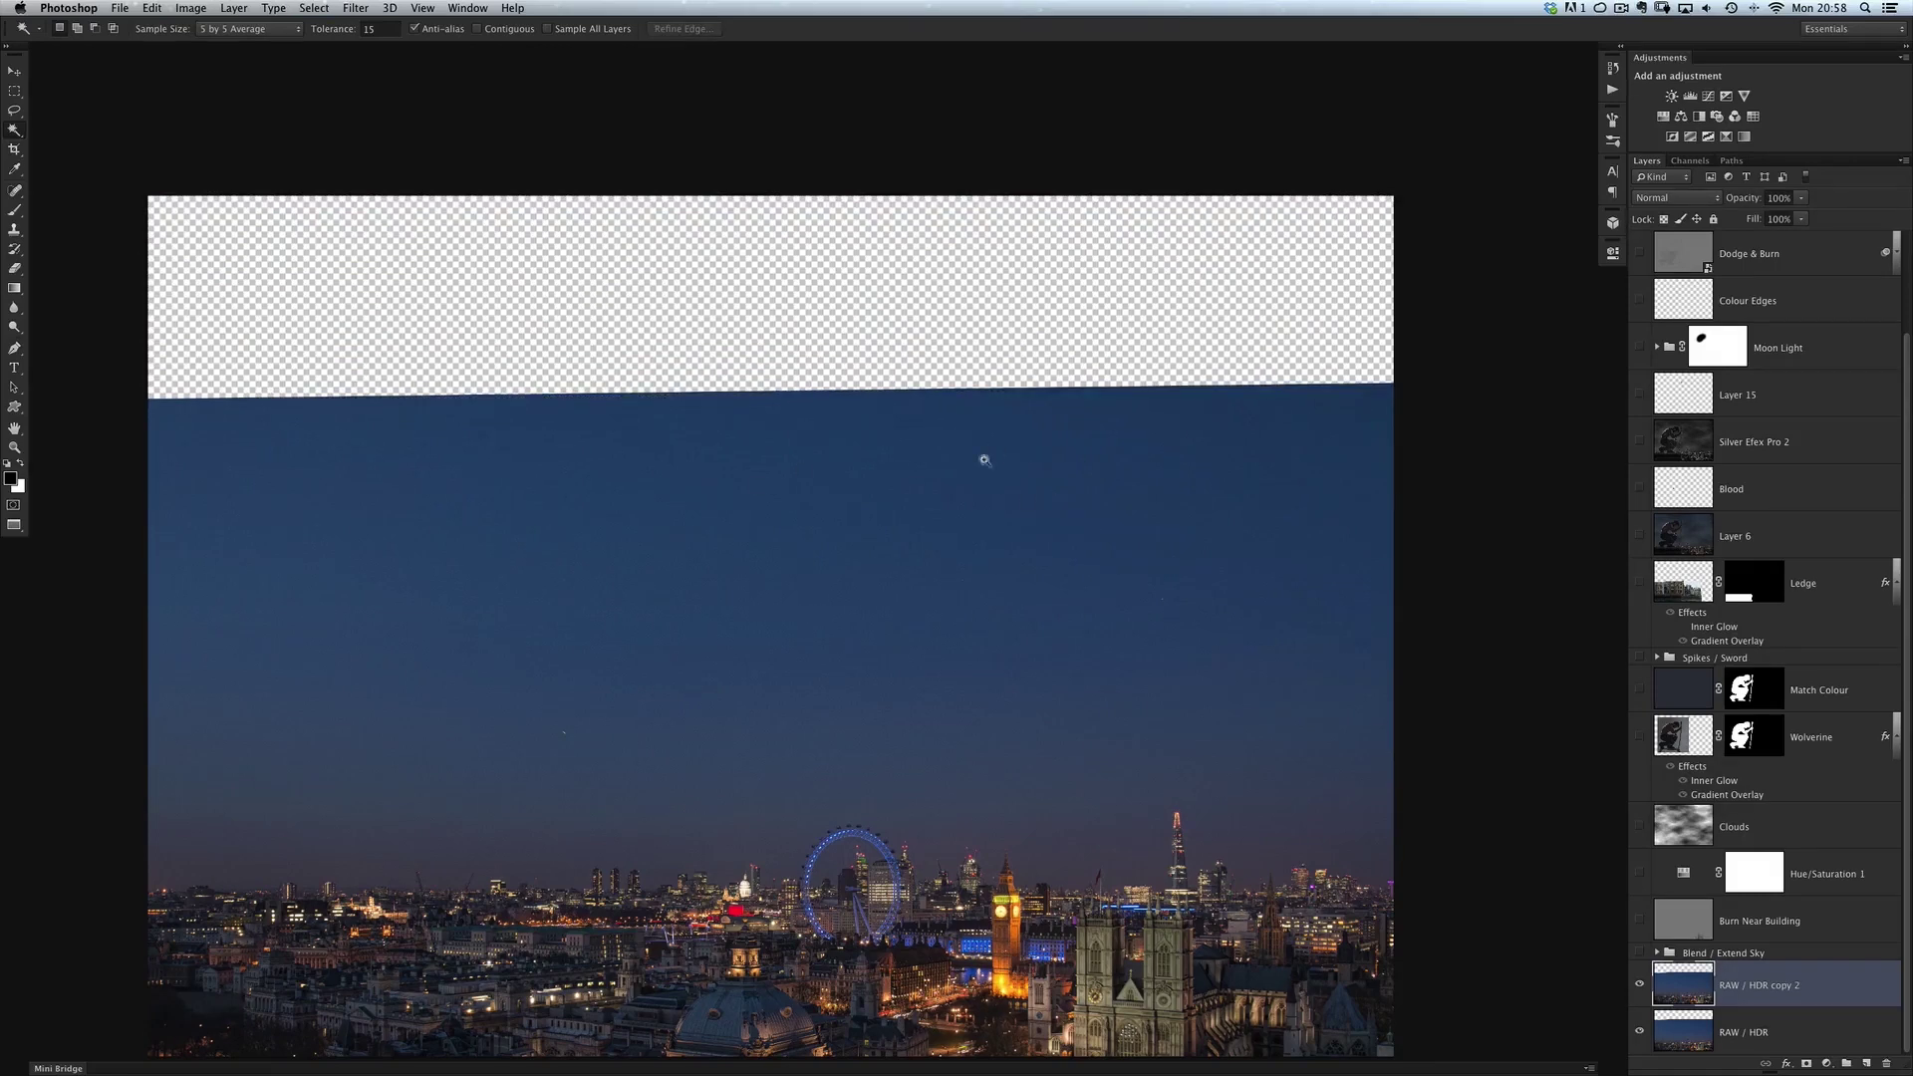
scroll(982, 457, up, 2)
scroll(991, 448, down, 3)
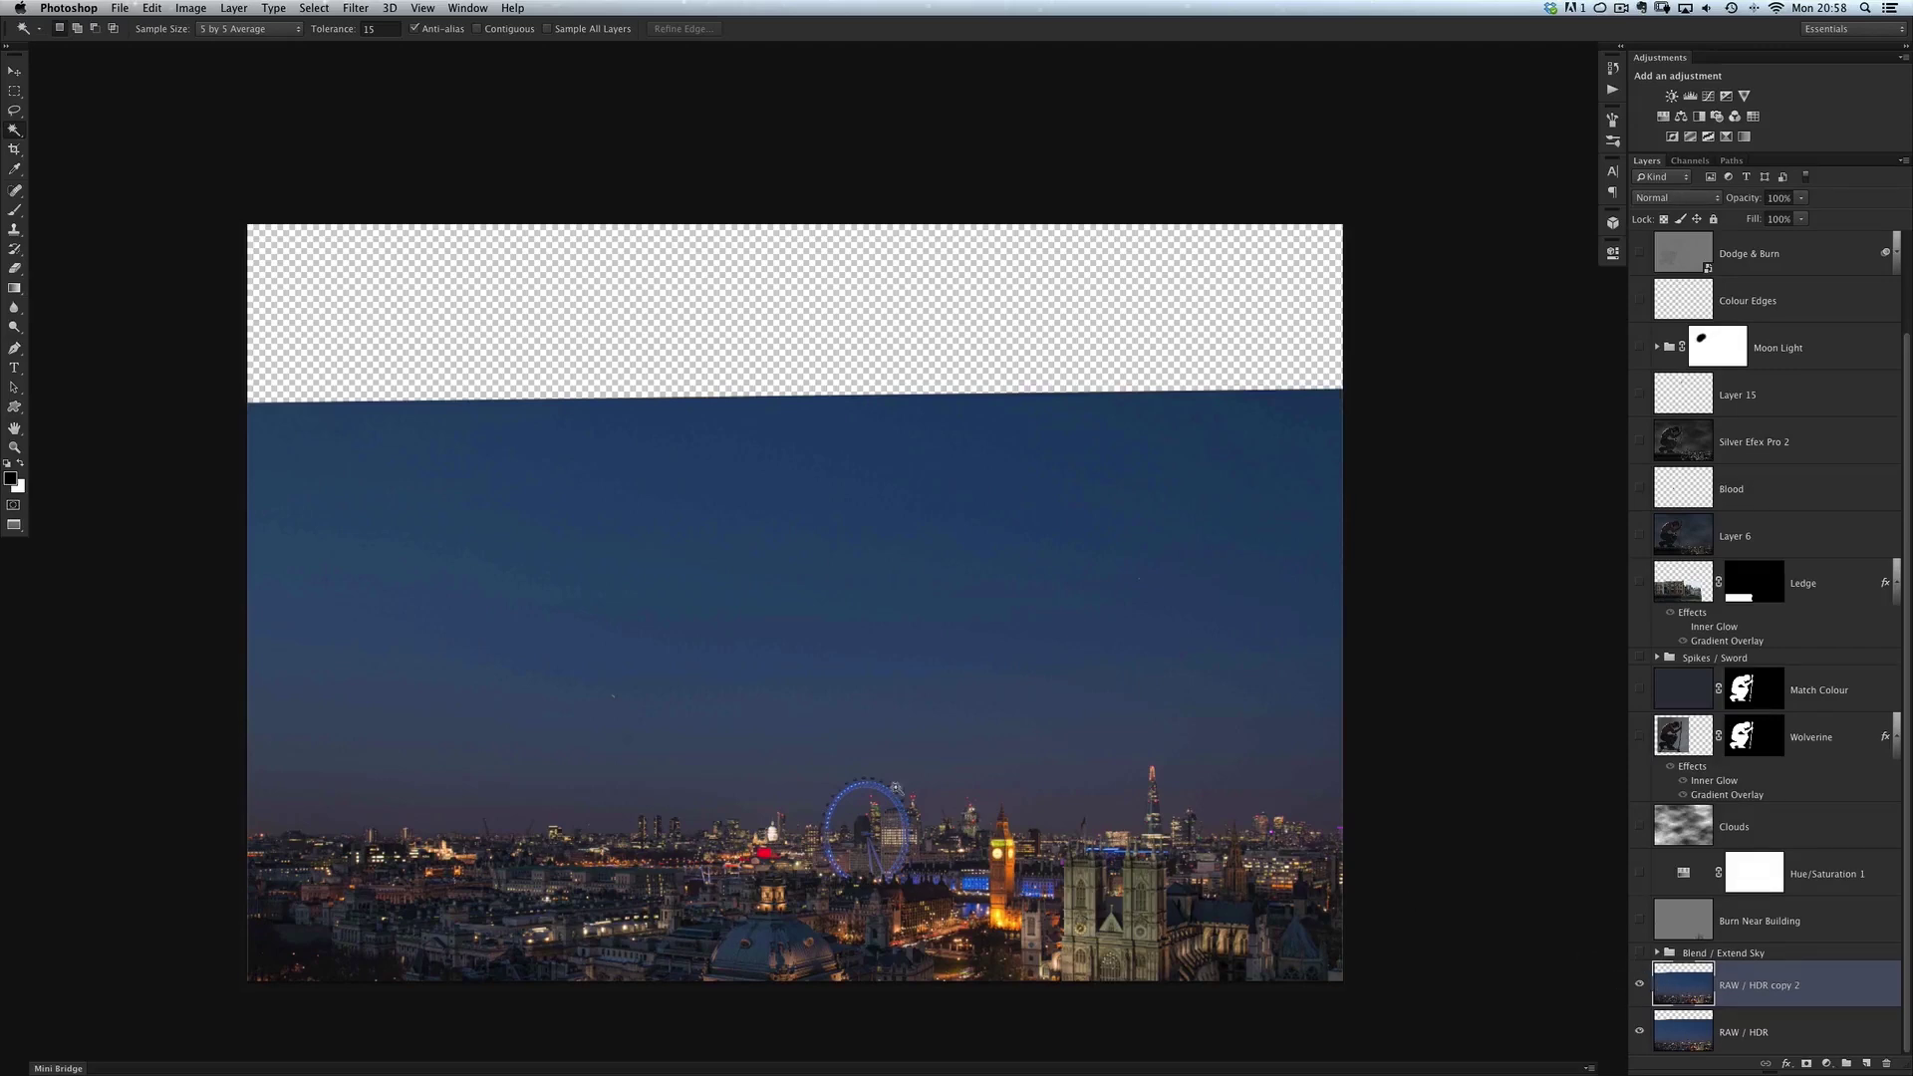
Step: Marquee-select a band of upper sky and copy it onto new Layer 16
key(m)
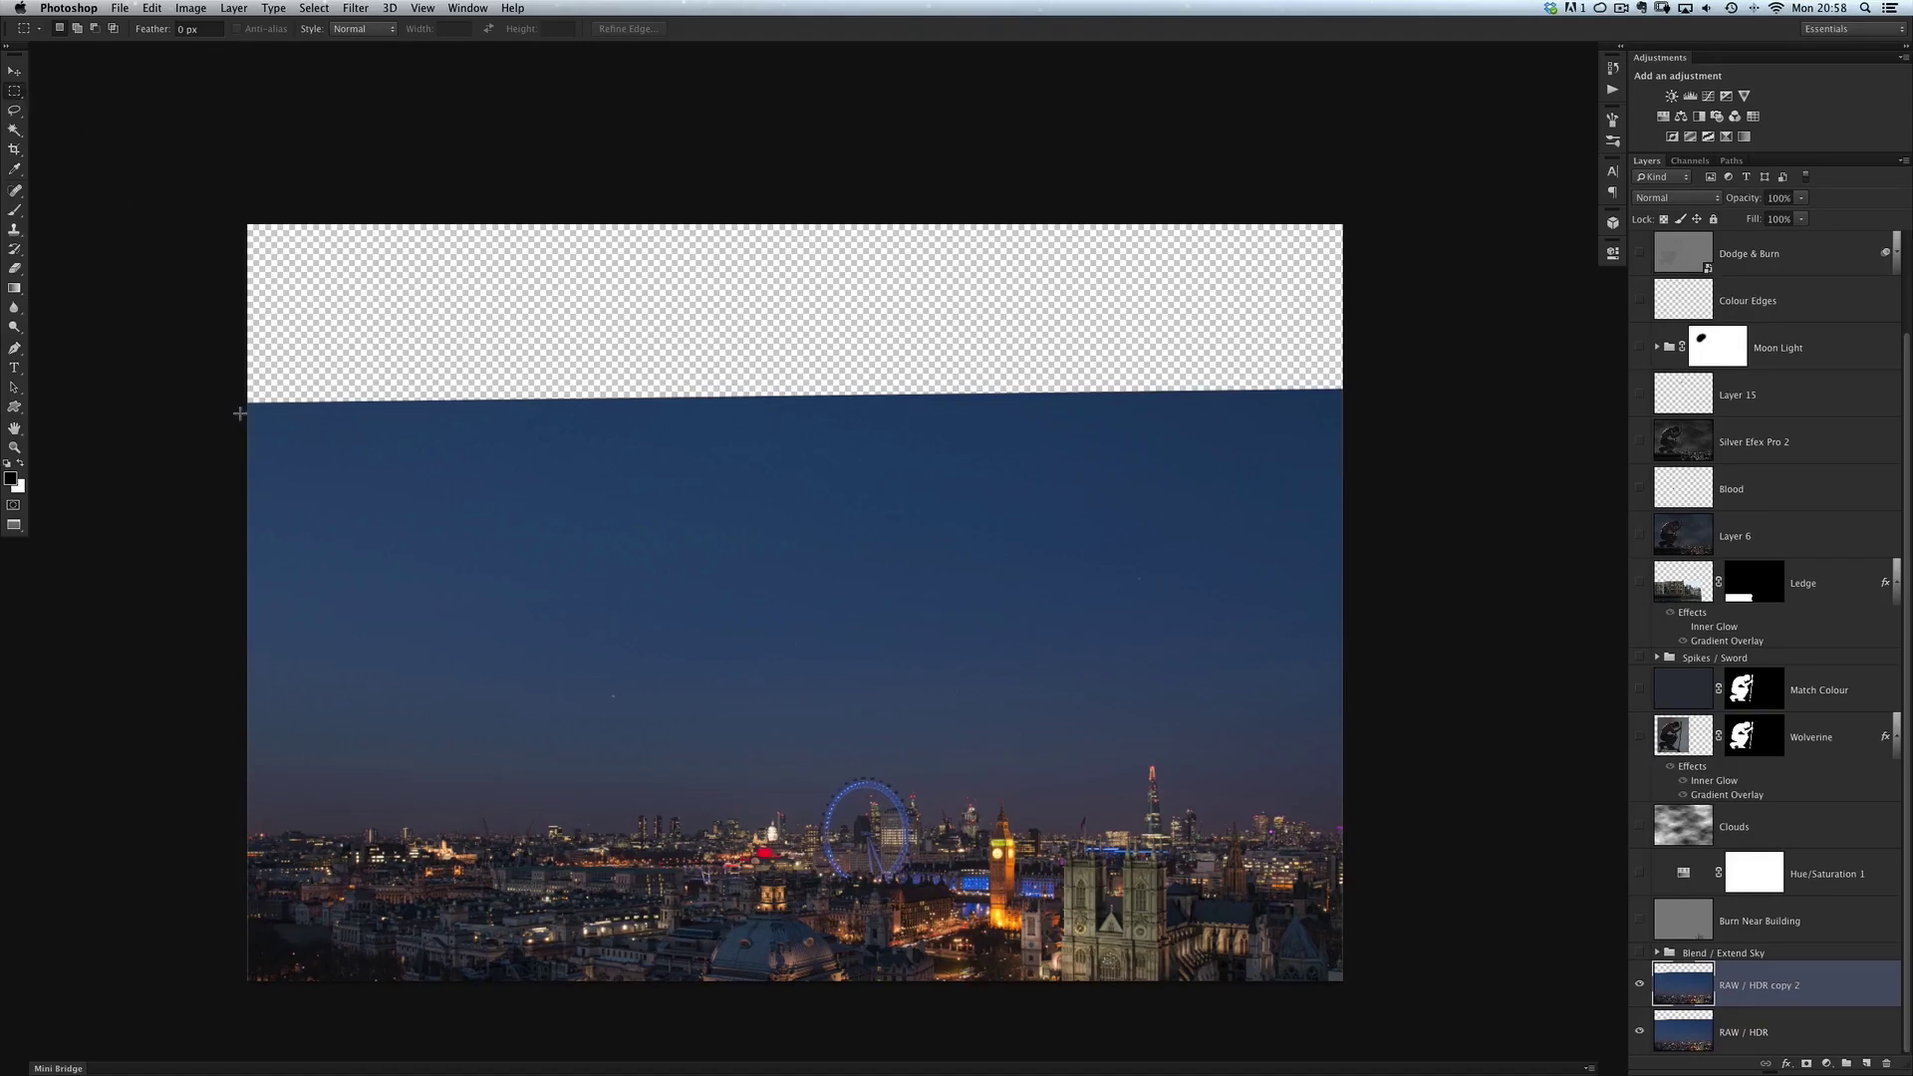
drag(237, 409, 1326, 660)
click(1323, 679)
key(super+z)
key(super+j)
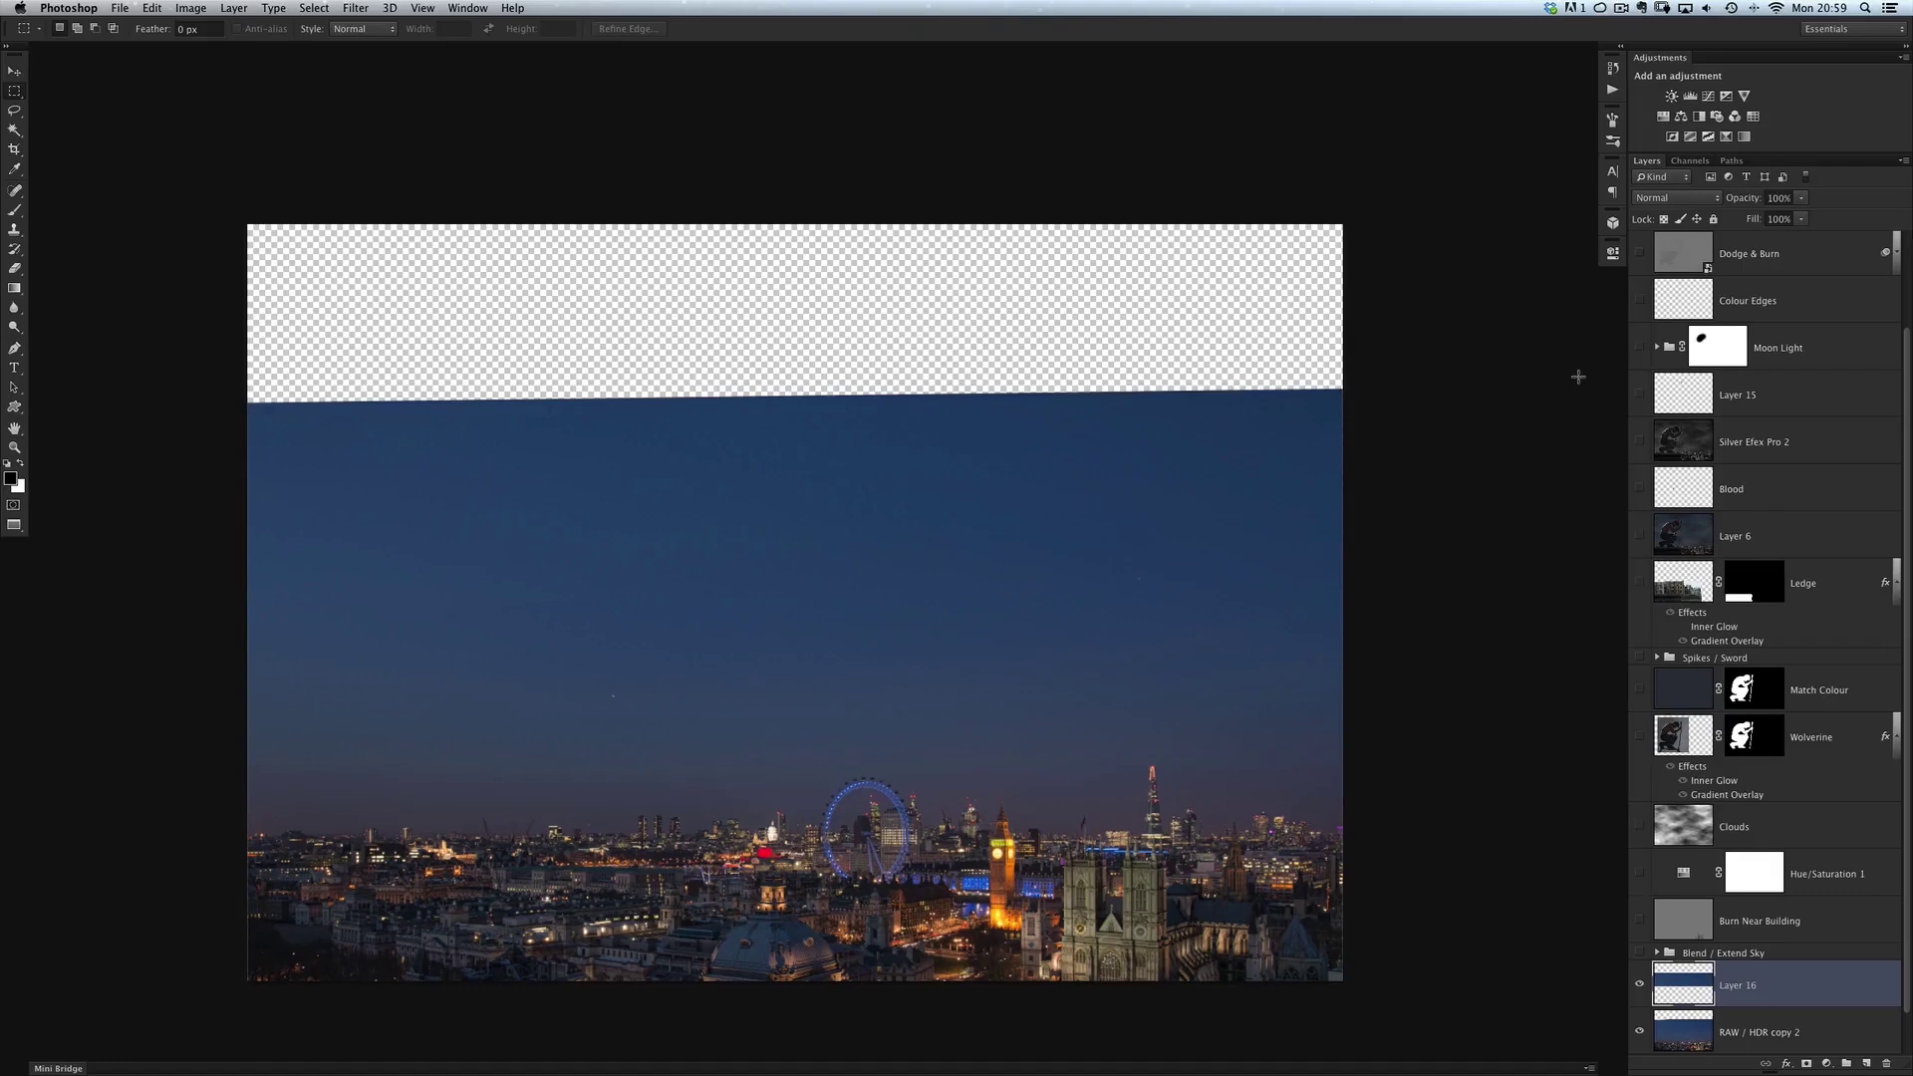
Step: Select Layer 16 and move the copied sky up to the canvas top
key(v)
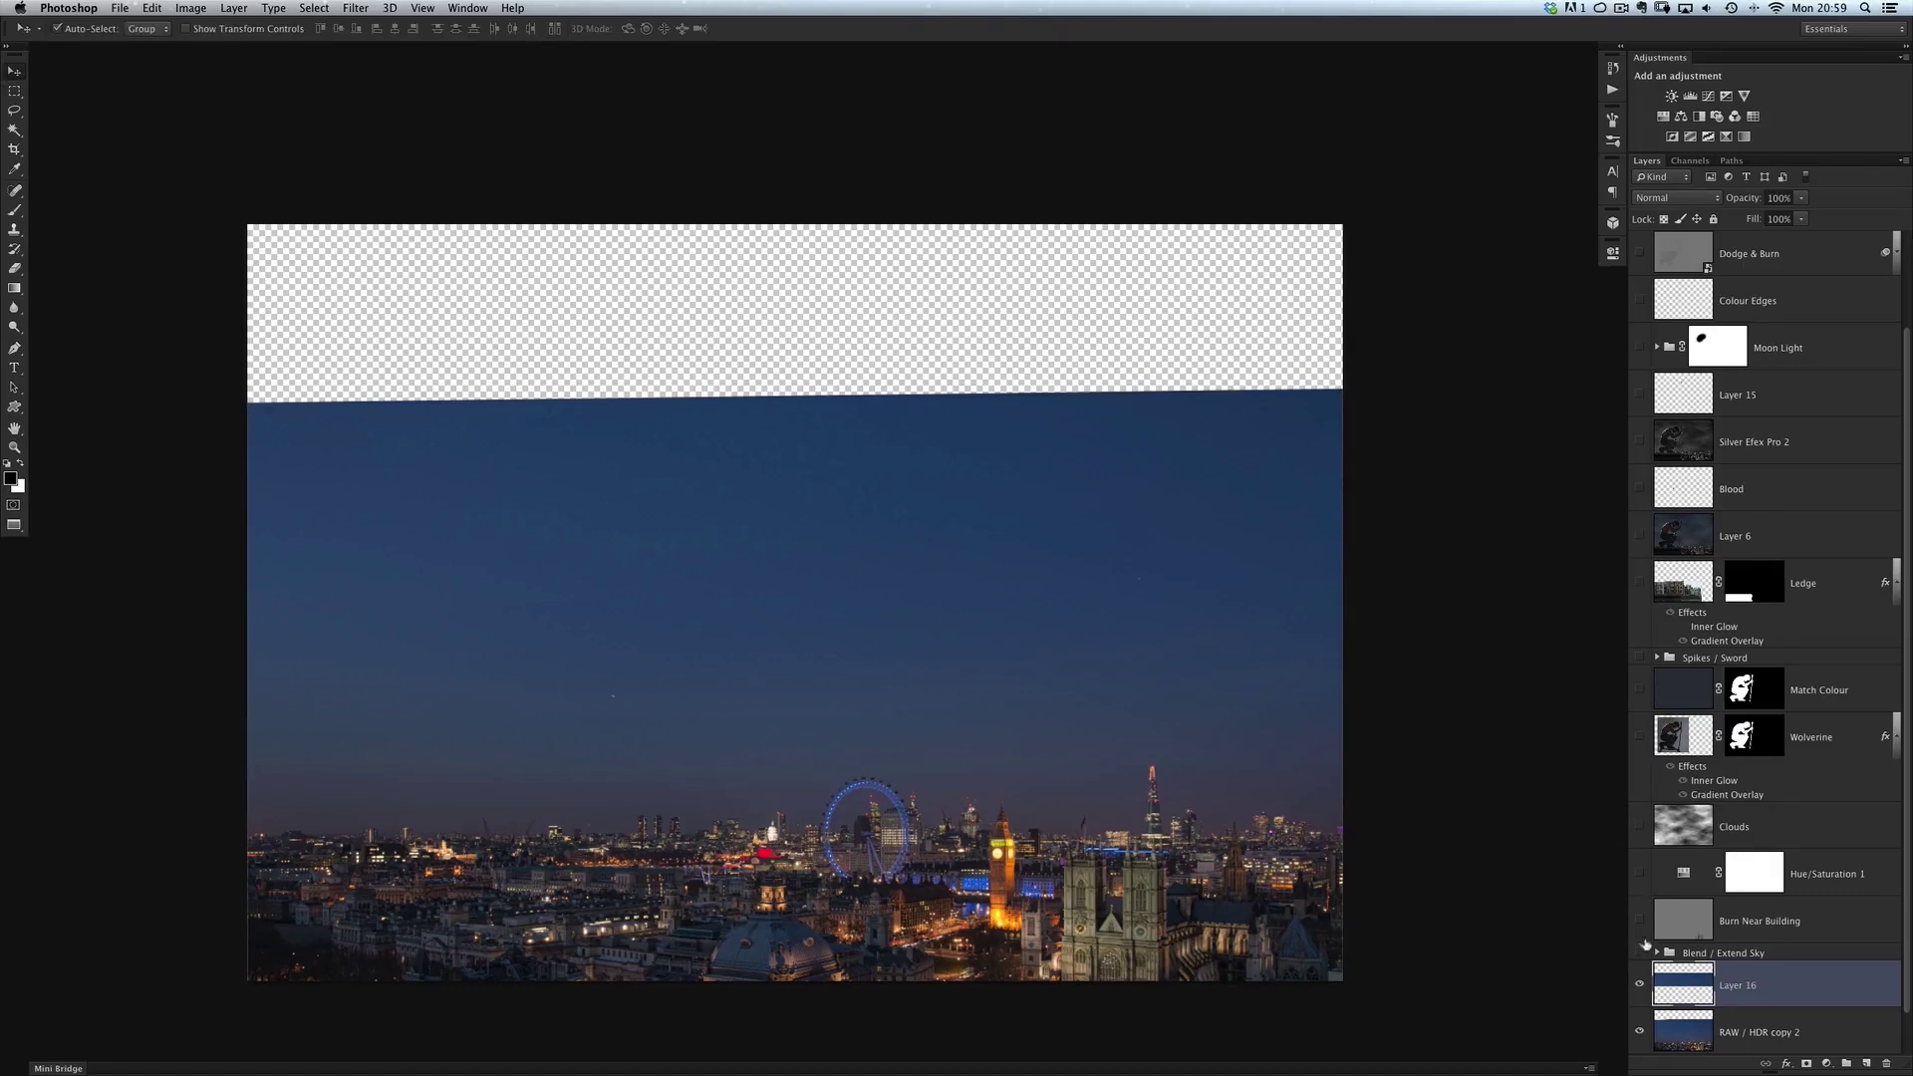
click(795, 470)
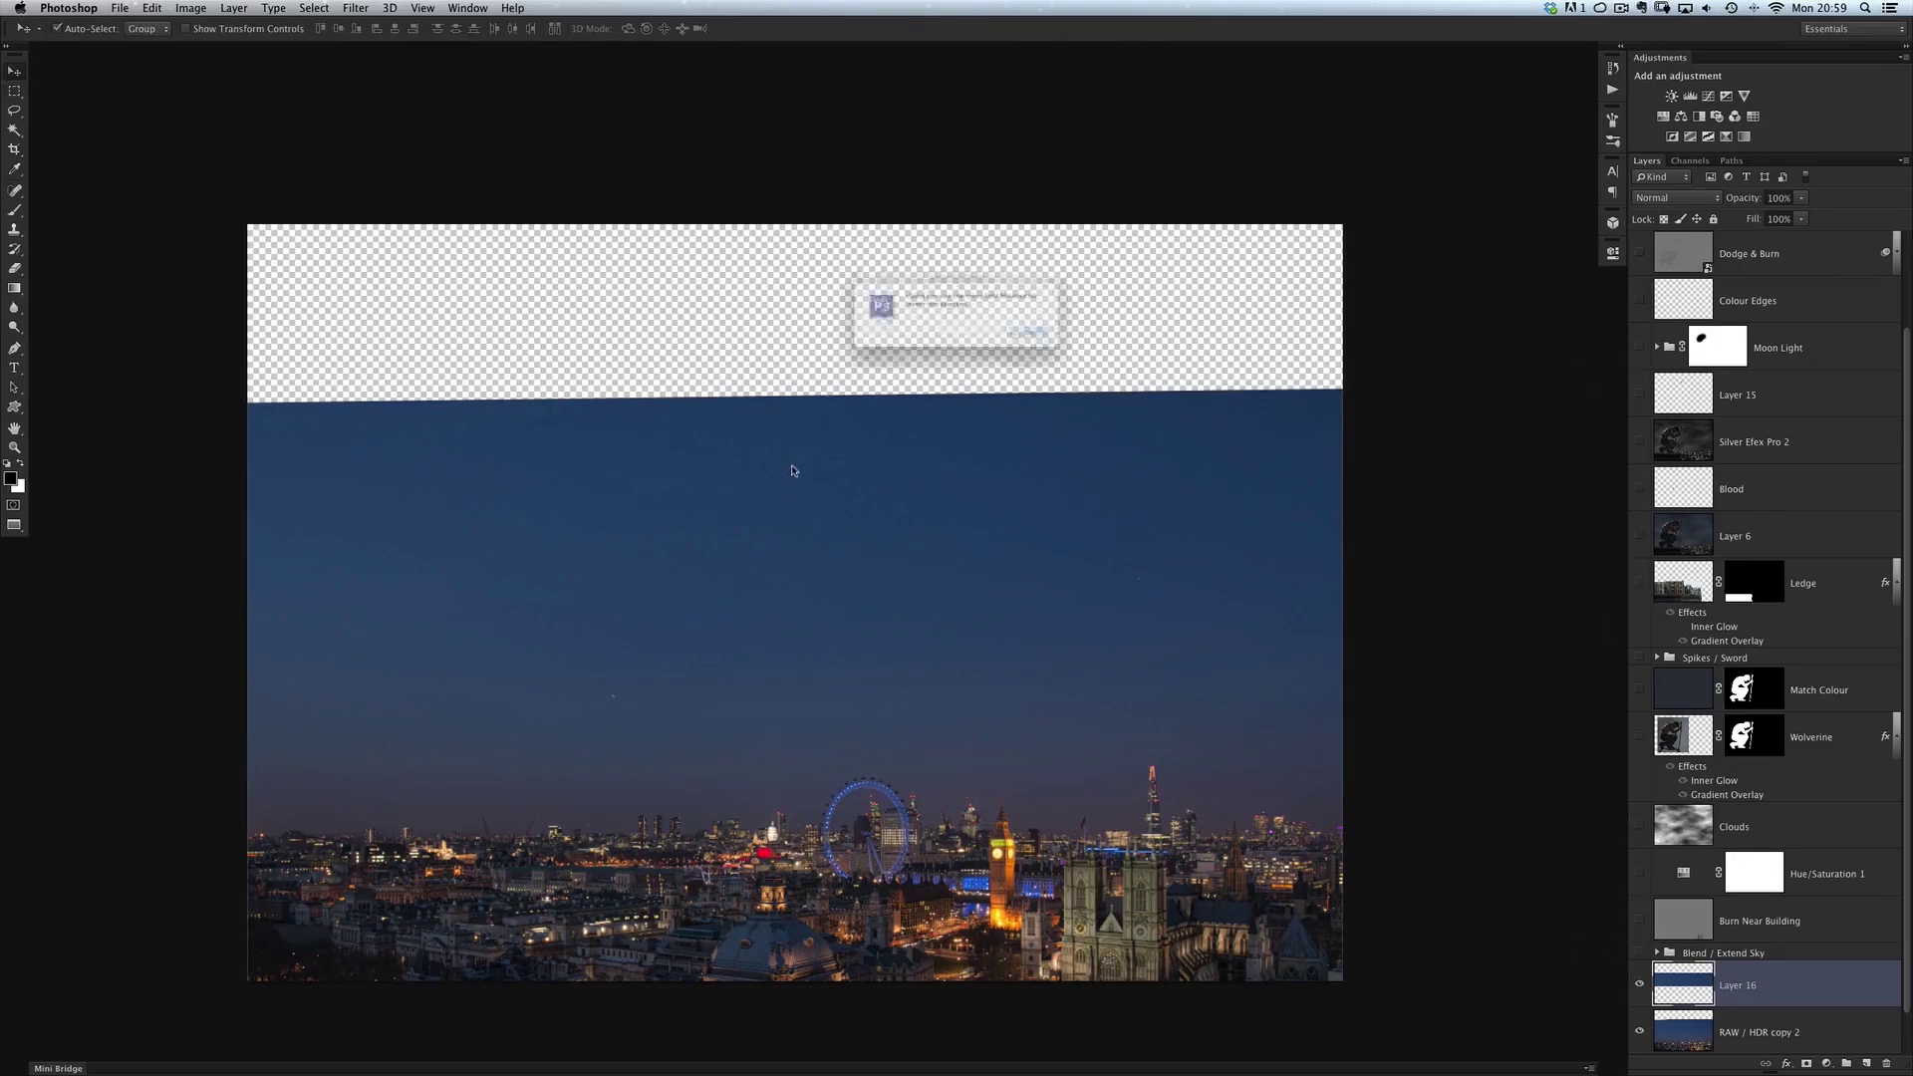
click(1067, 345)
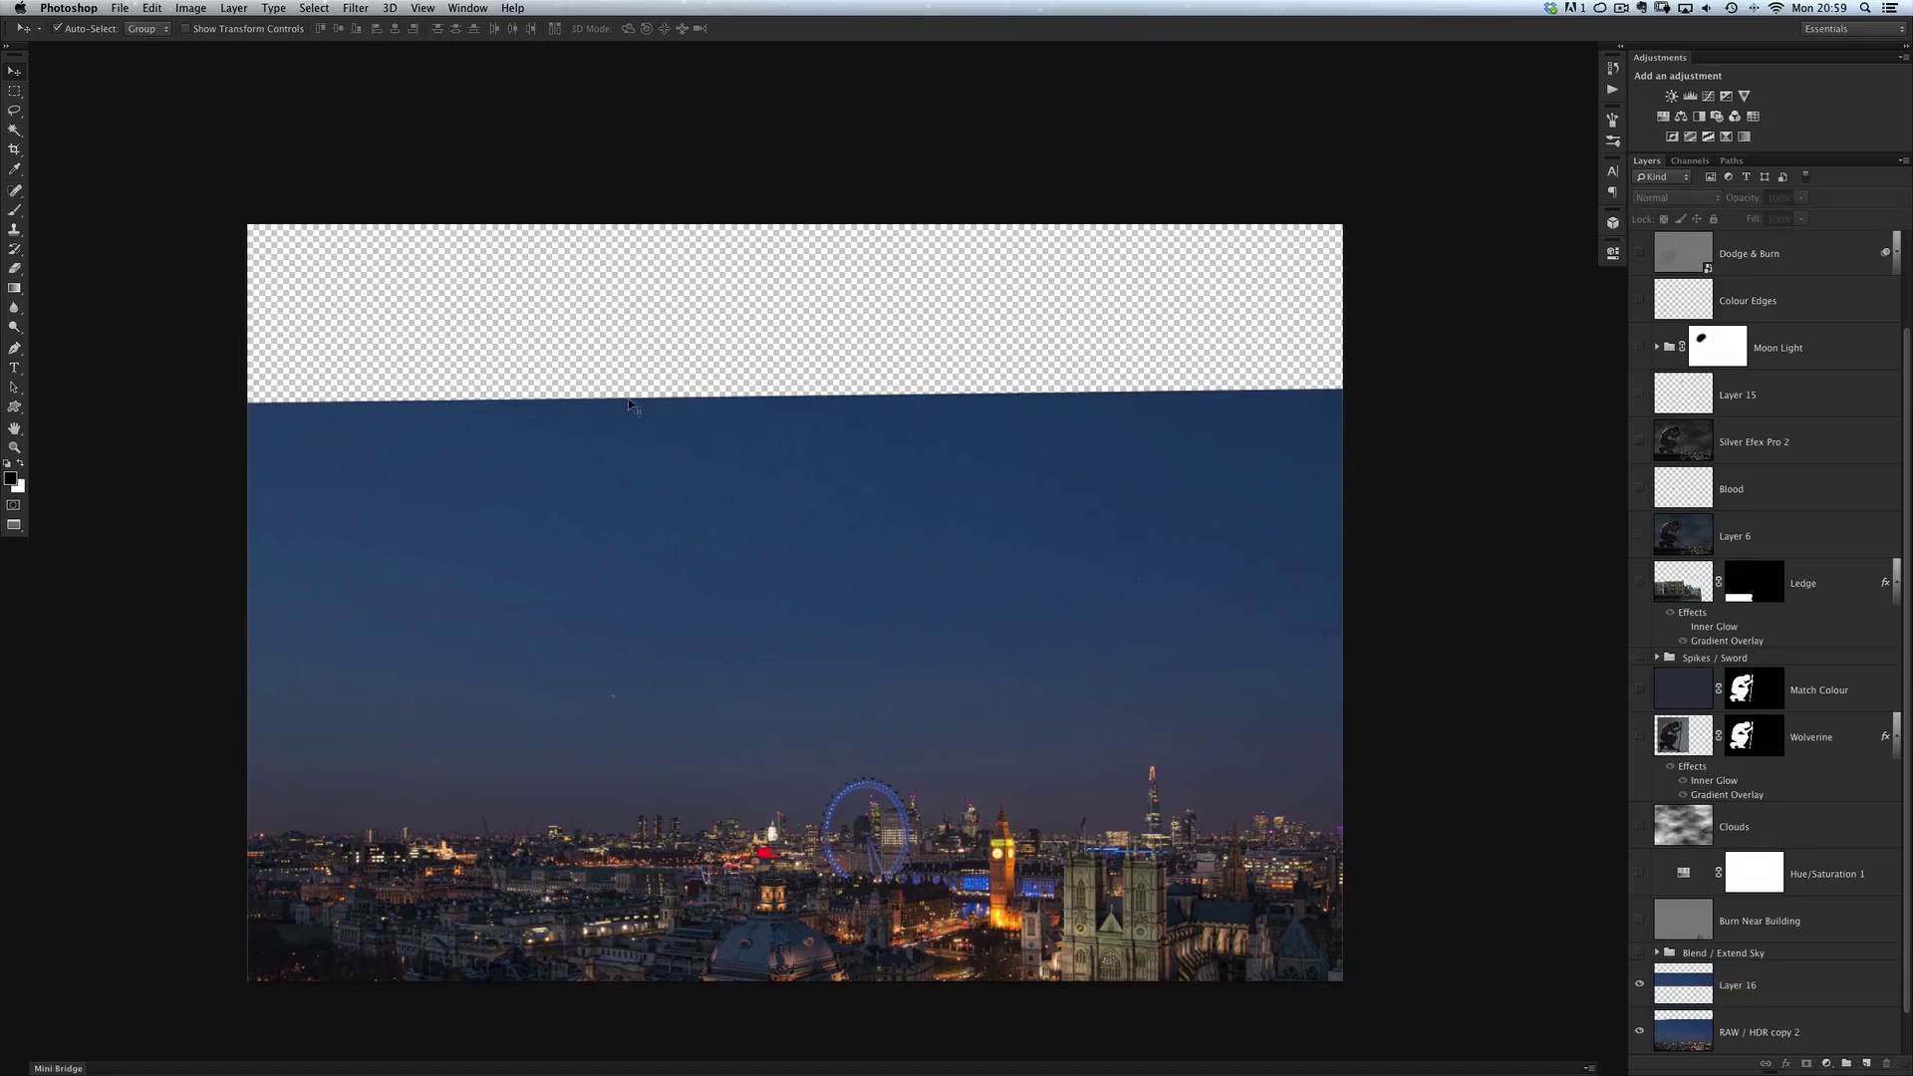
click(1691, 982)
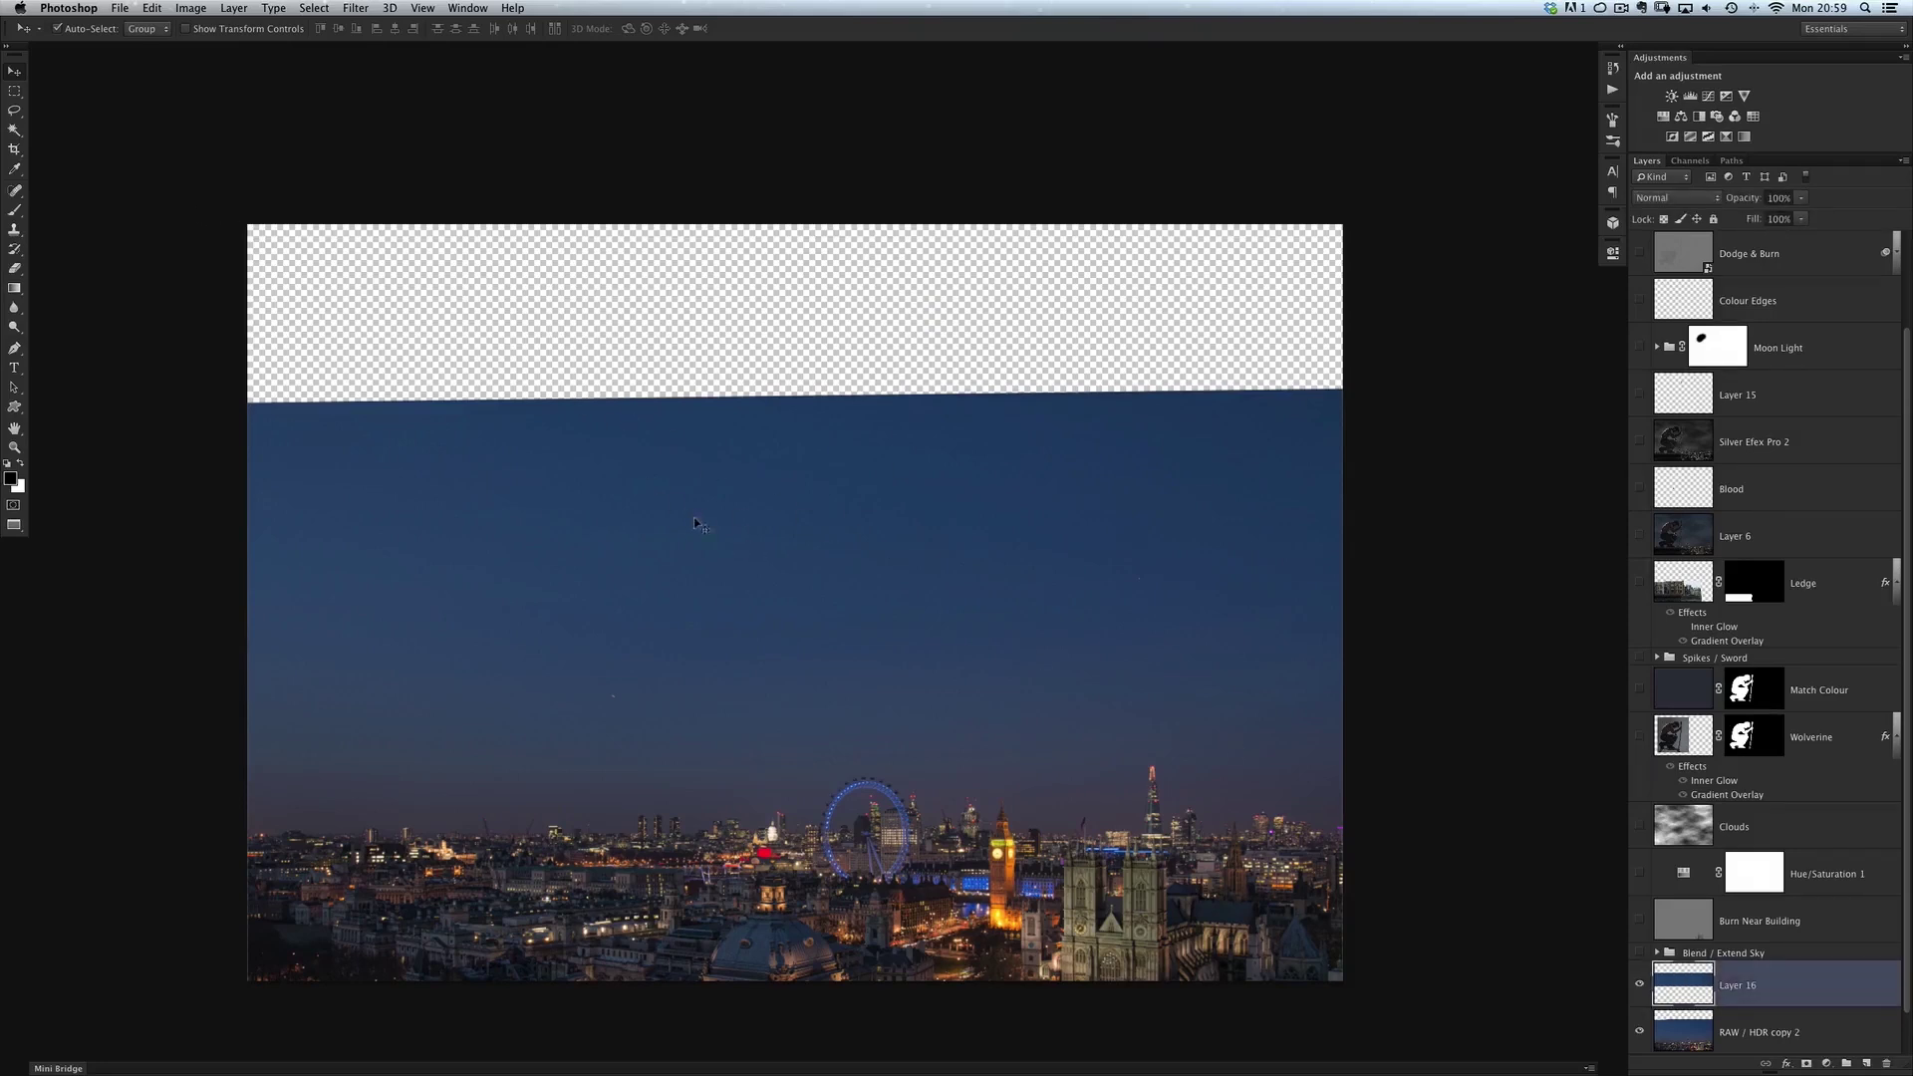
drag(700, 526, 692, 319)
key(ctrl+t)
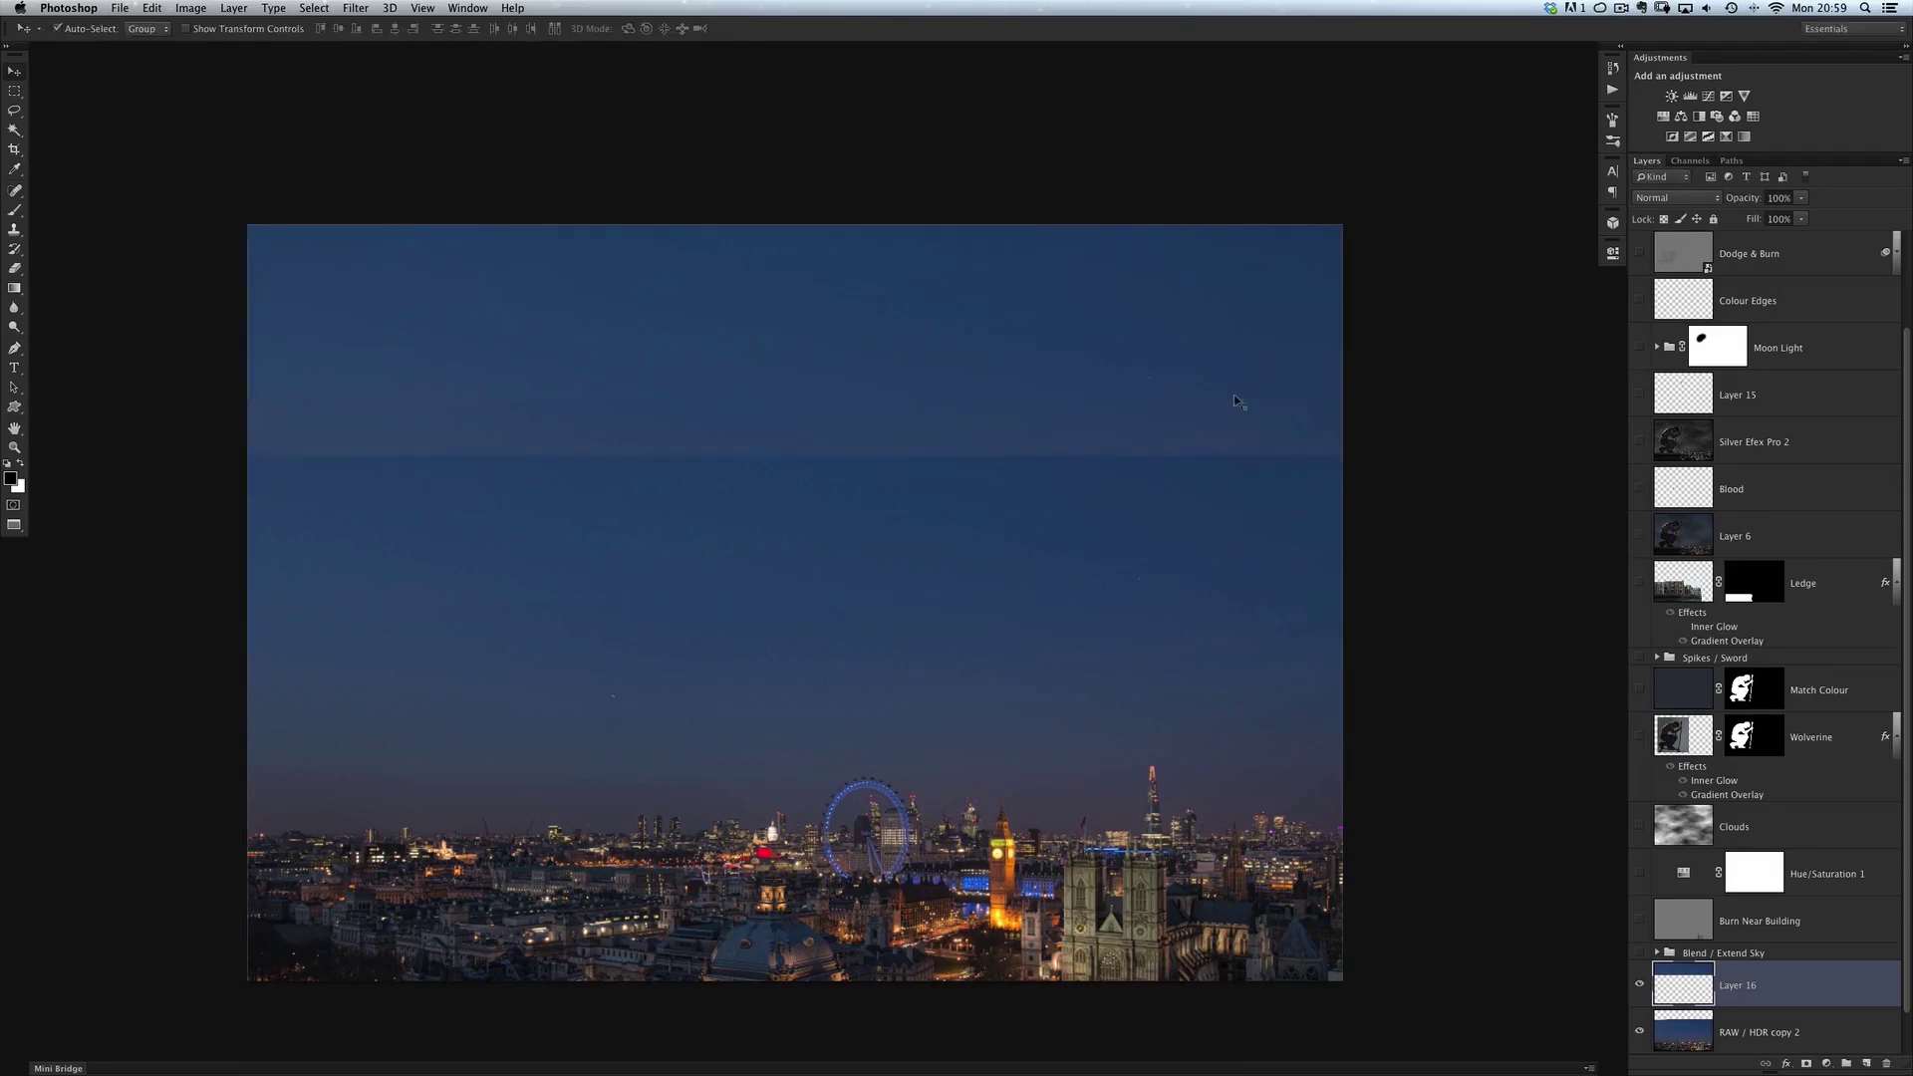
key(Return)
Step: Zoom in to inspect the sky seam, then zoom back out
click(791, 527)
click(794, 504)
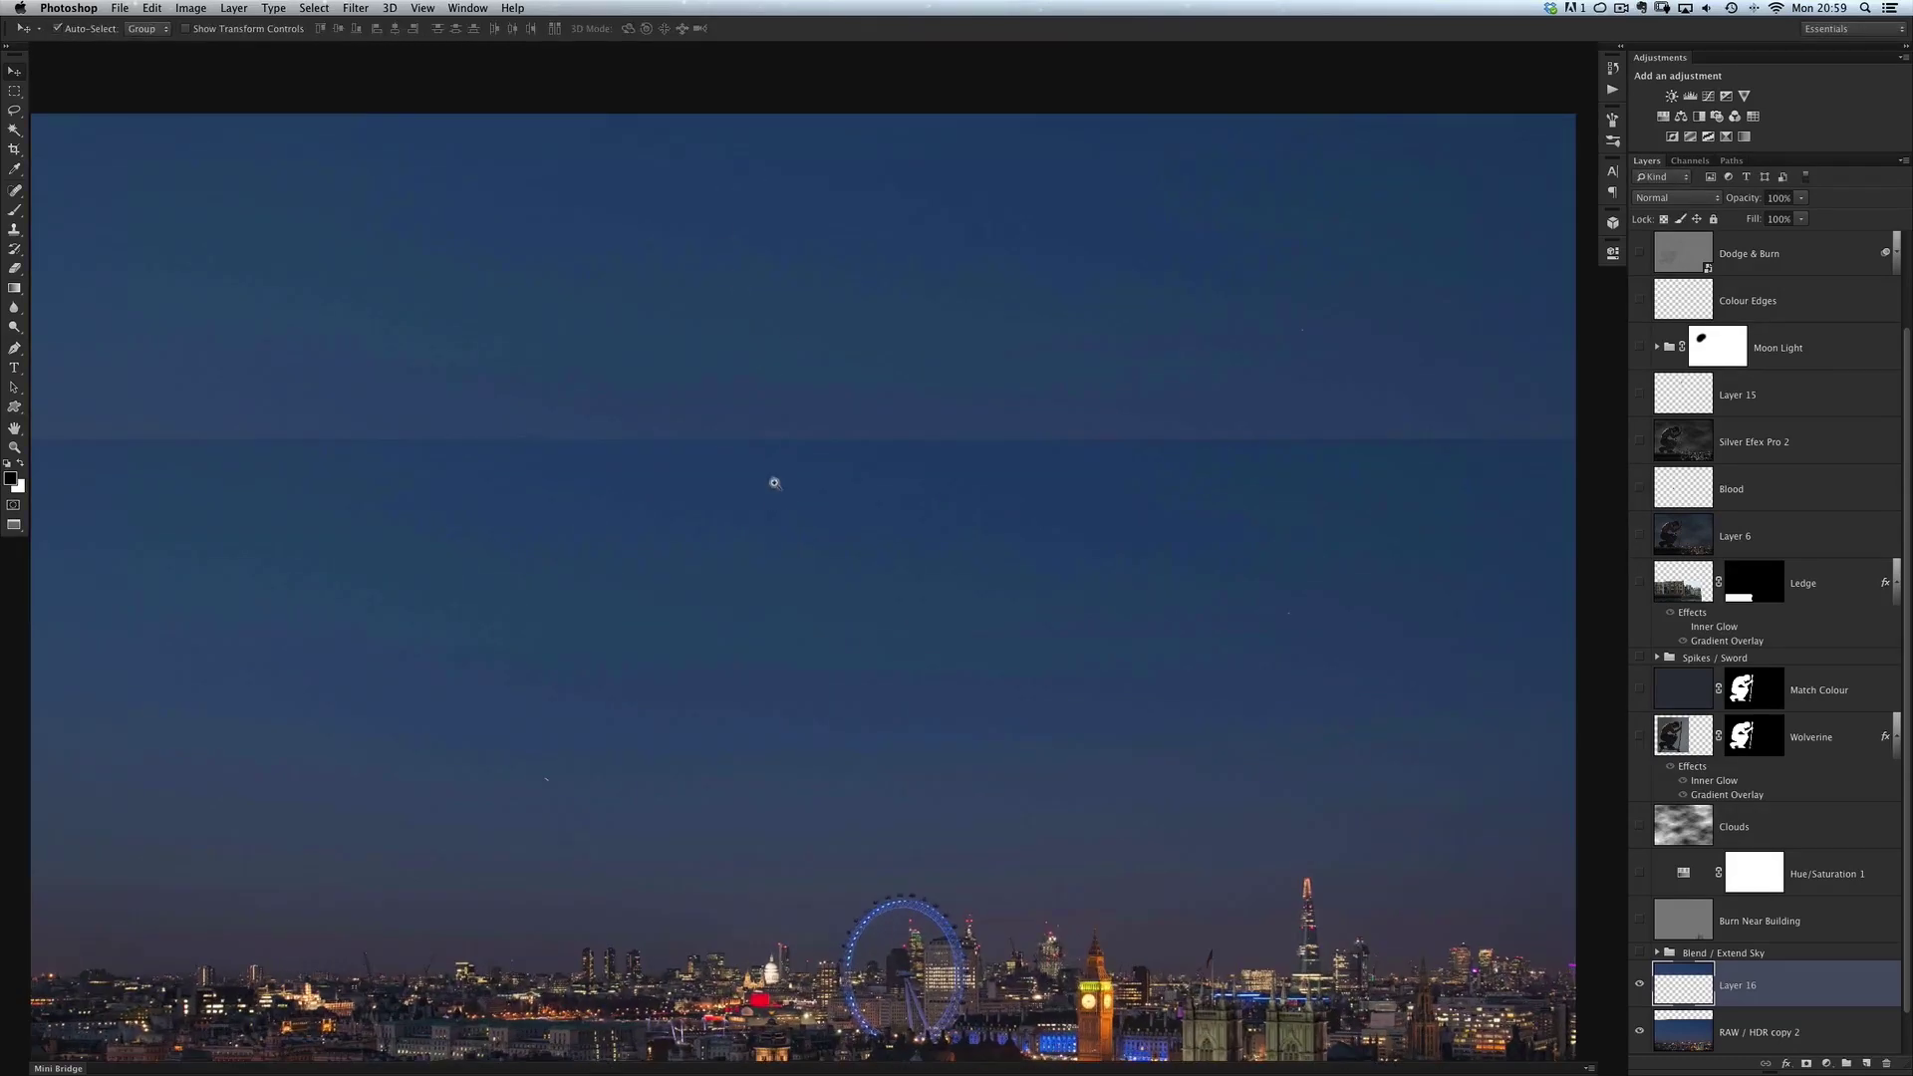
click(773, 482)
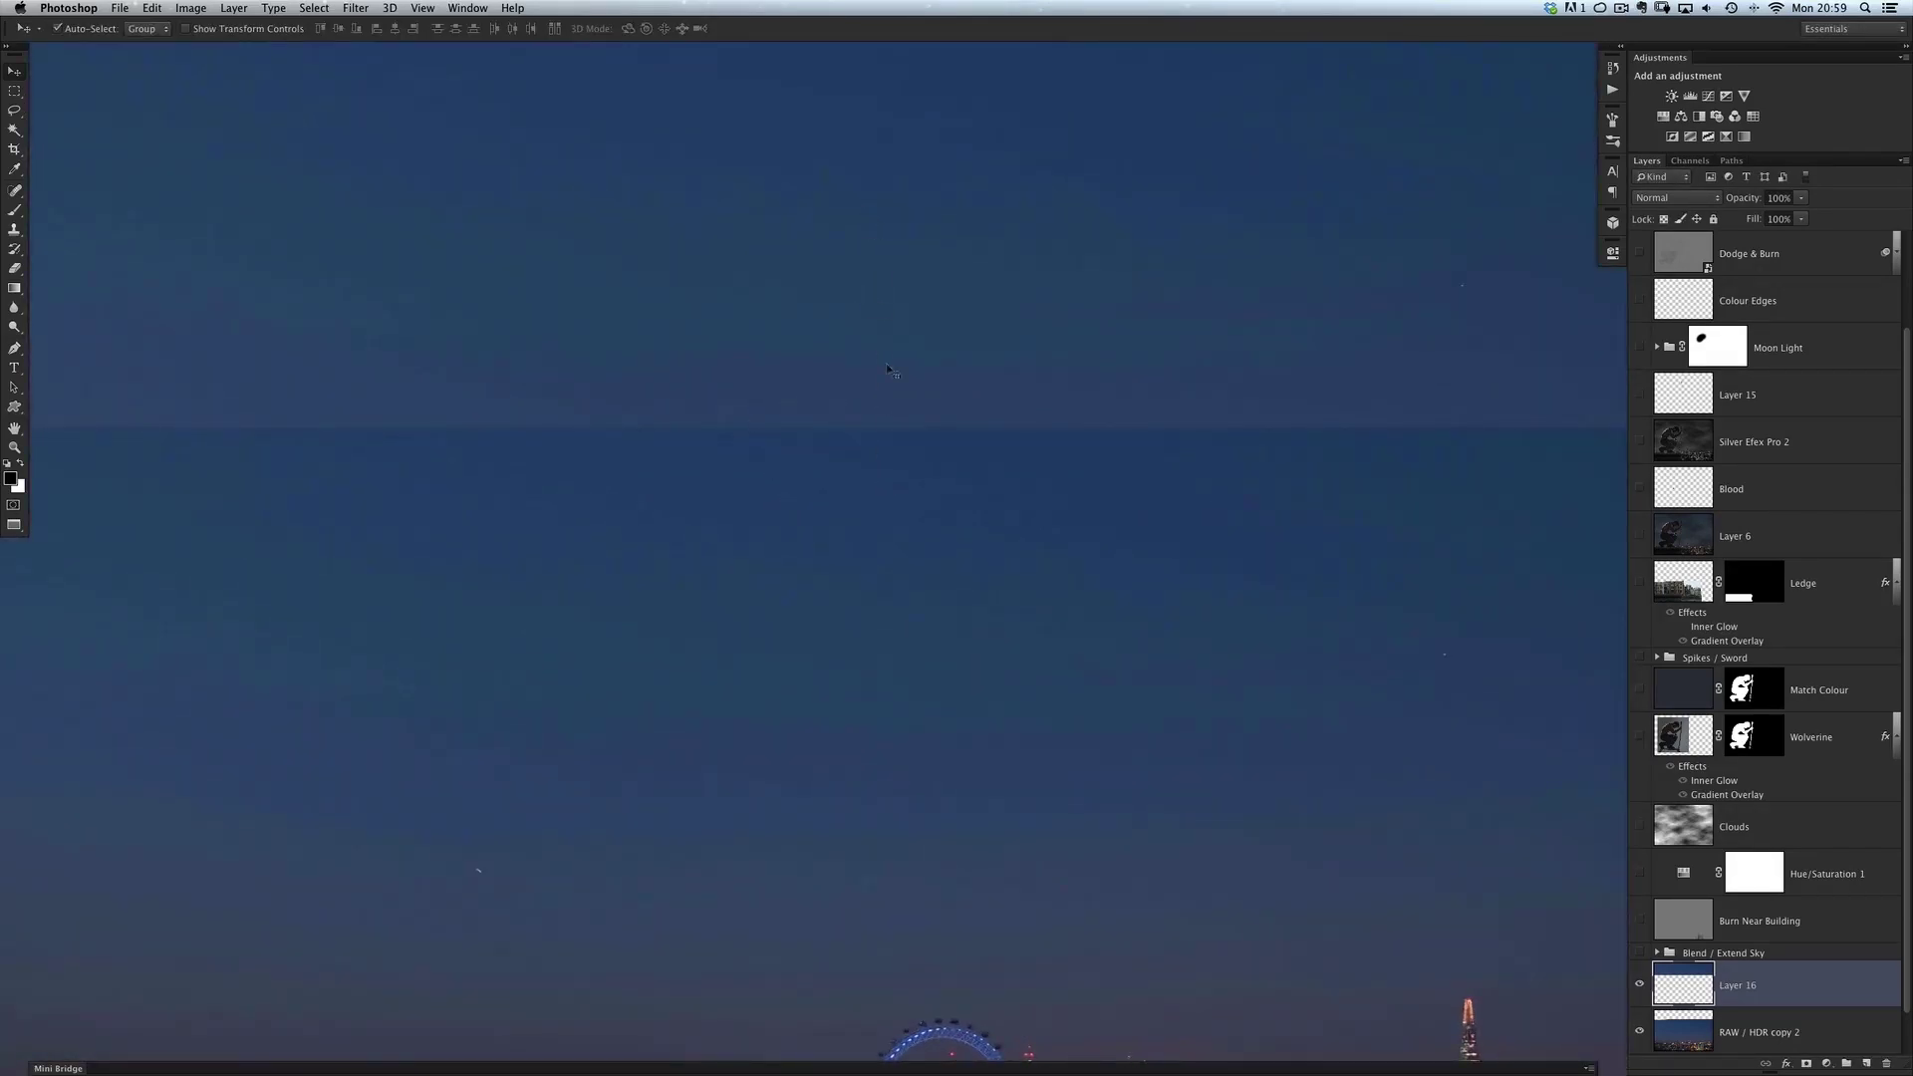
key(ctrl+minus)
key(ctrl+minus)
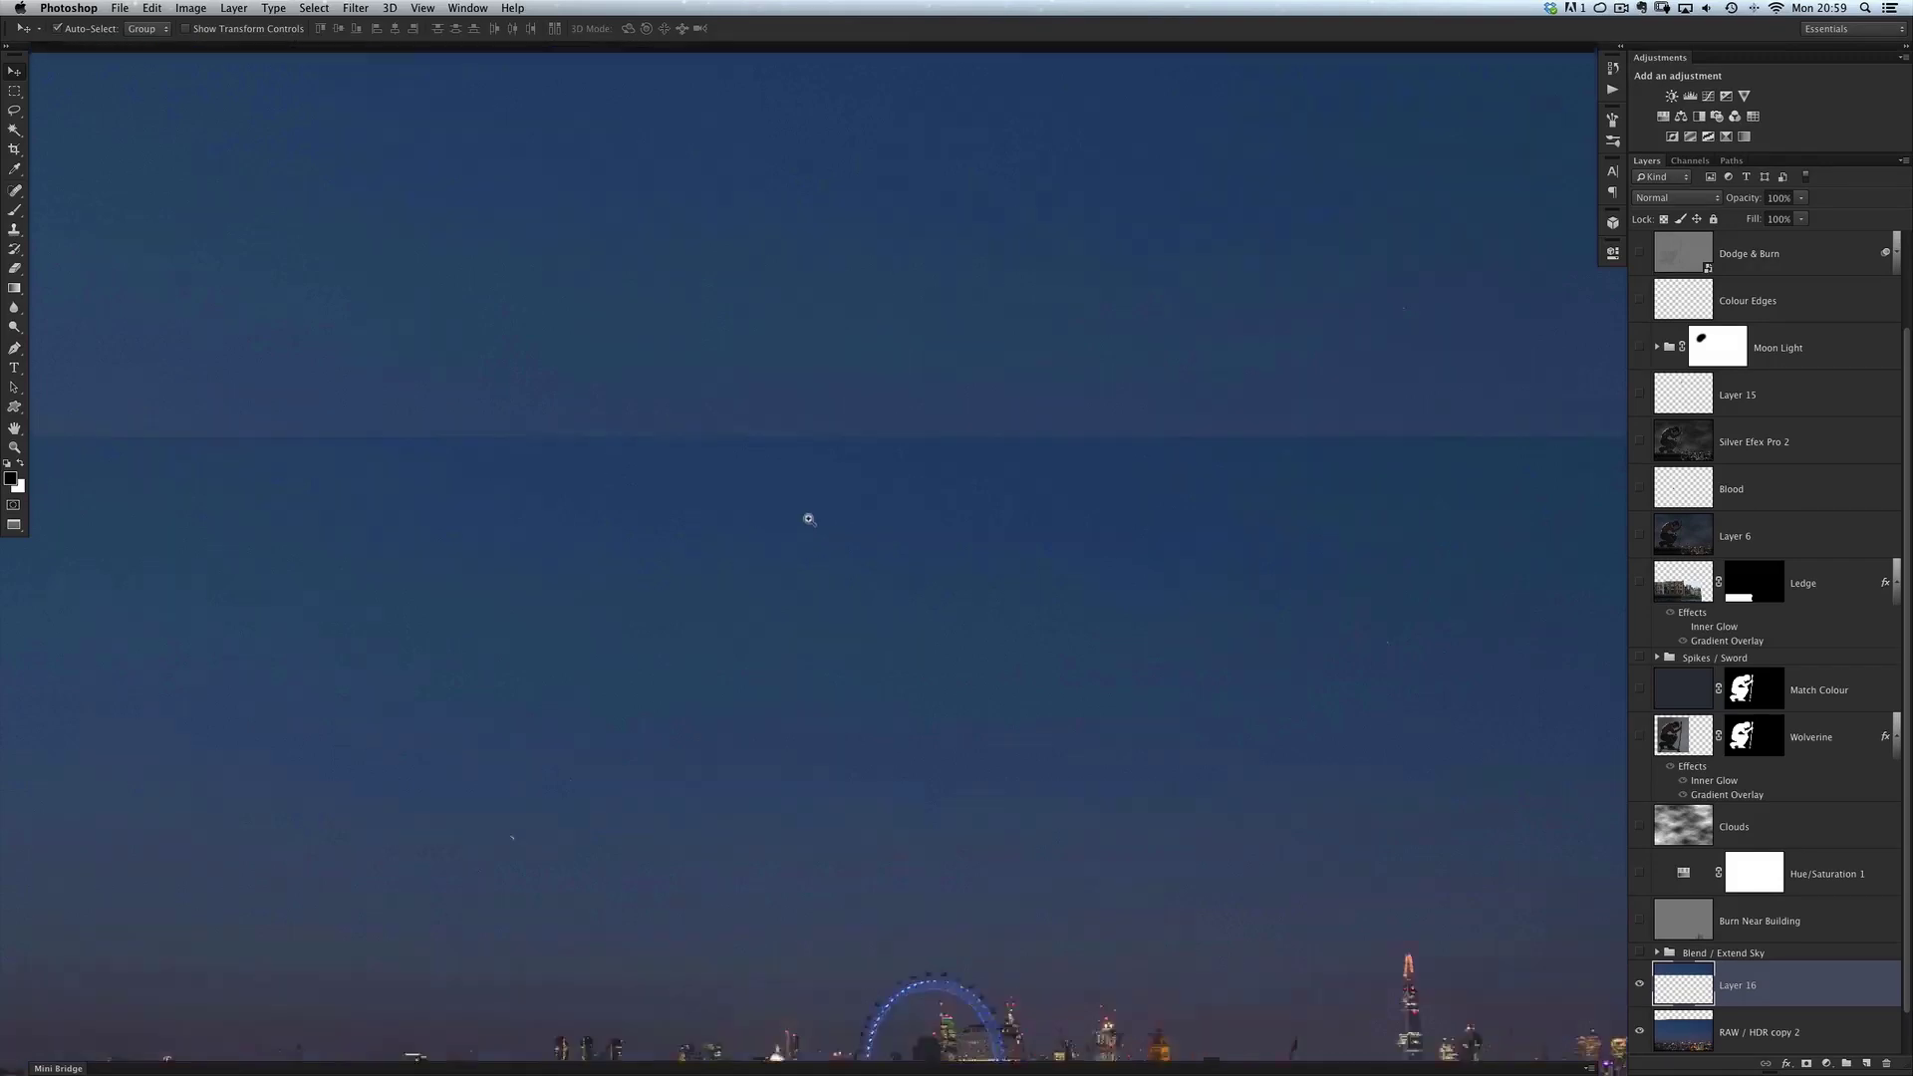
scroll(1906, 747, down, 2)
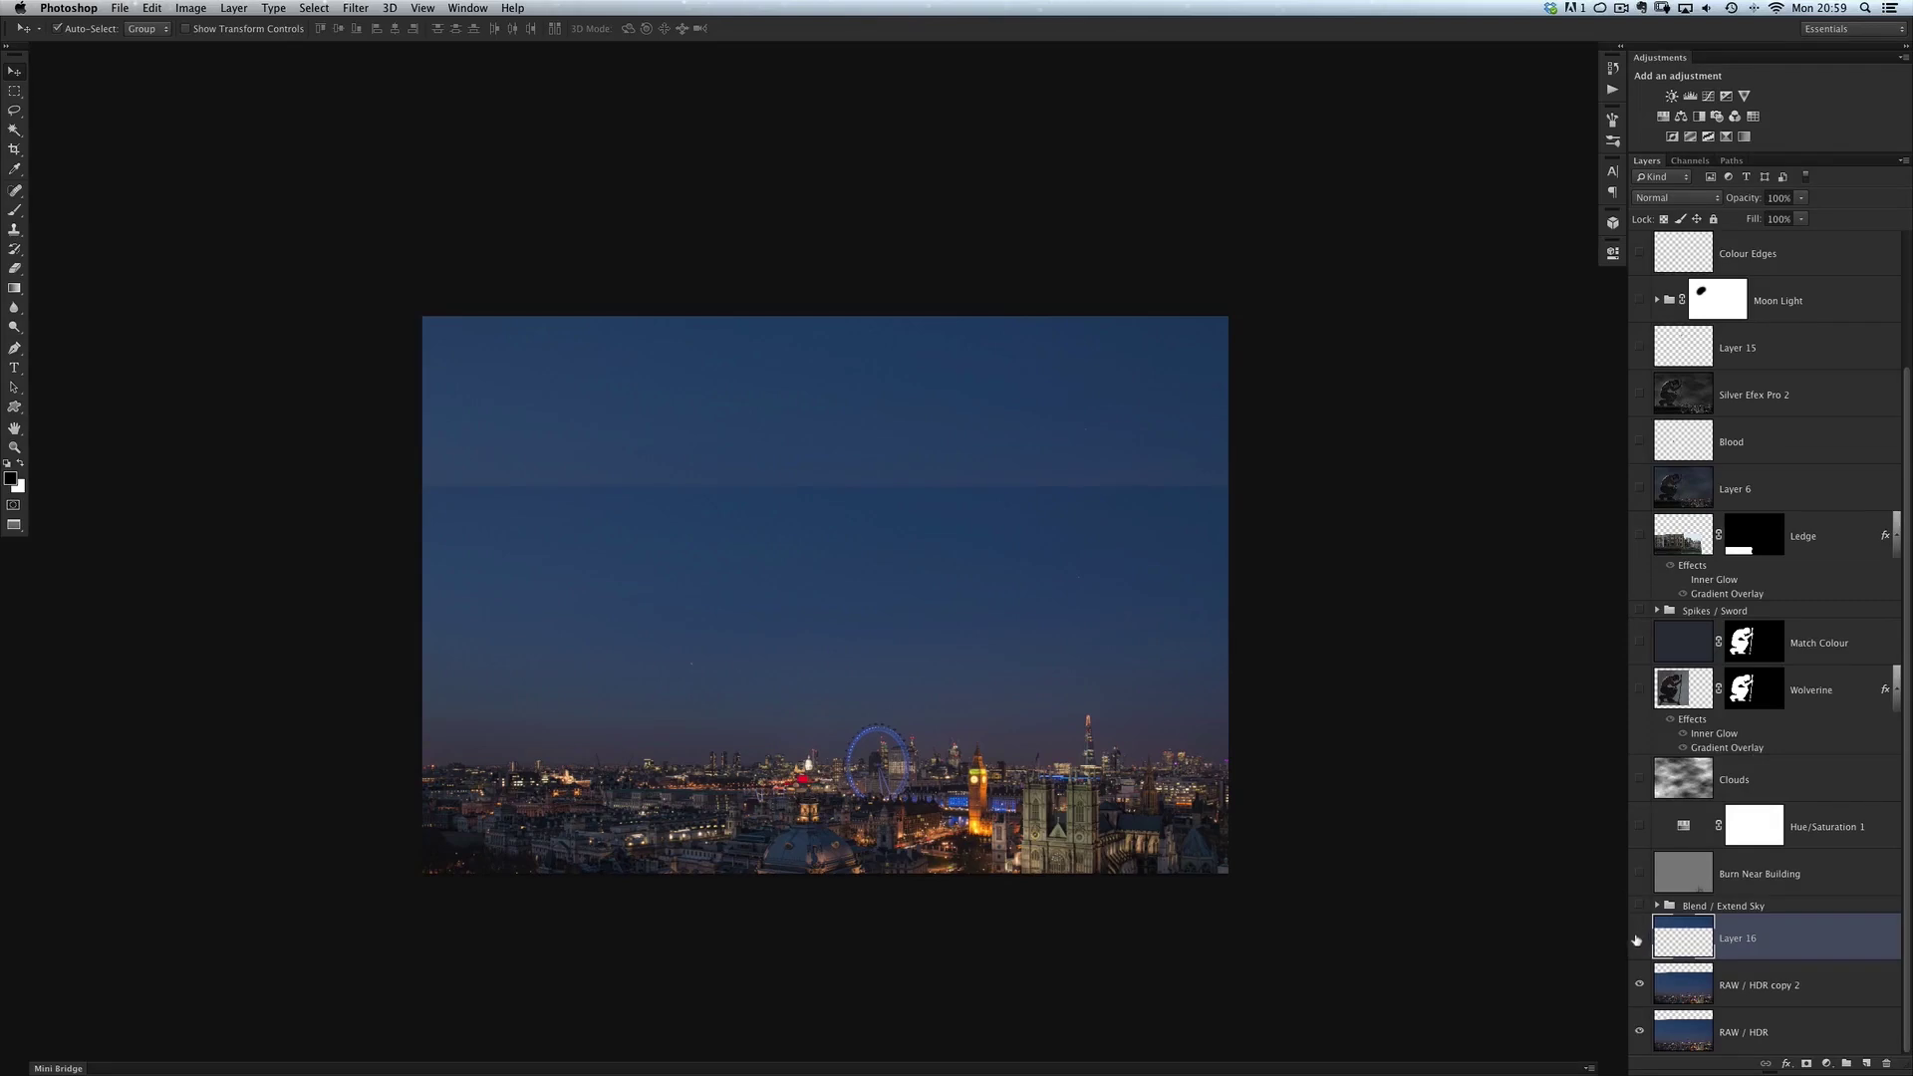
Step: Toggle Layer 16's visibility repeatedly to compare the sky with and without the extension
click(1638, 937)
click(1638, 938)
click(1639, 937)
click(1638, 938)
click(1639, 939)
click(1638, 938)
Step: Leave Layer 16 visible and add RAW / HDR copy 2 to the layer selection
click(1638, 941)
click(1638, 941)
shift+click(1808, 984)
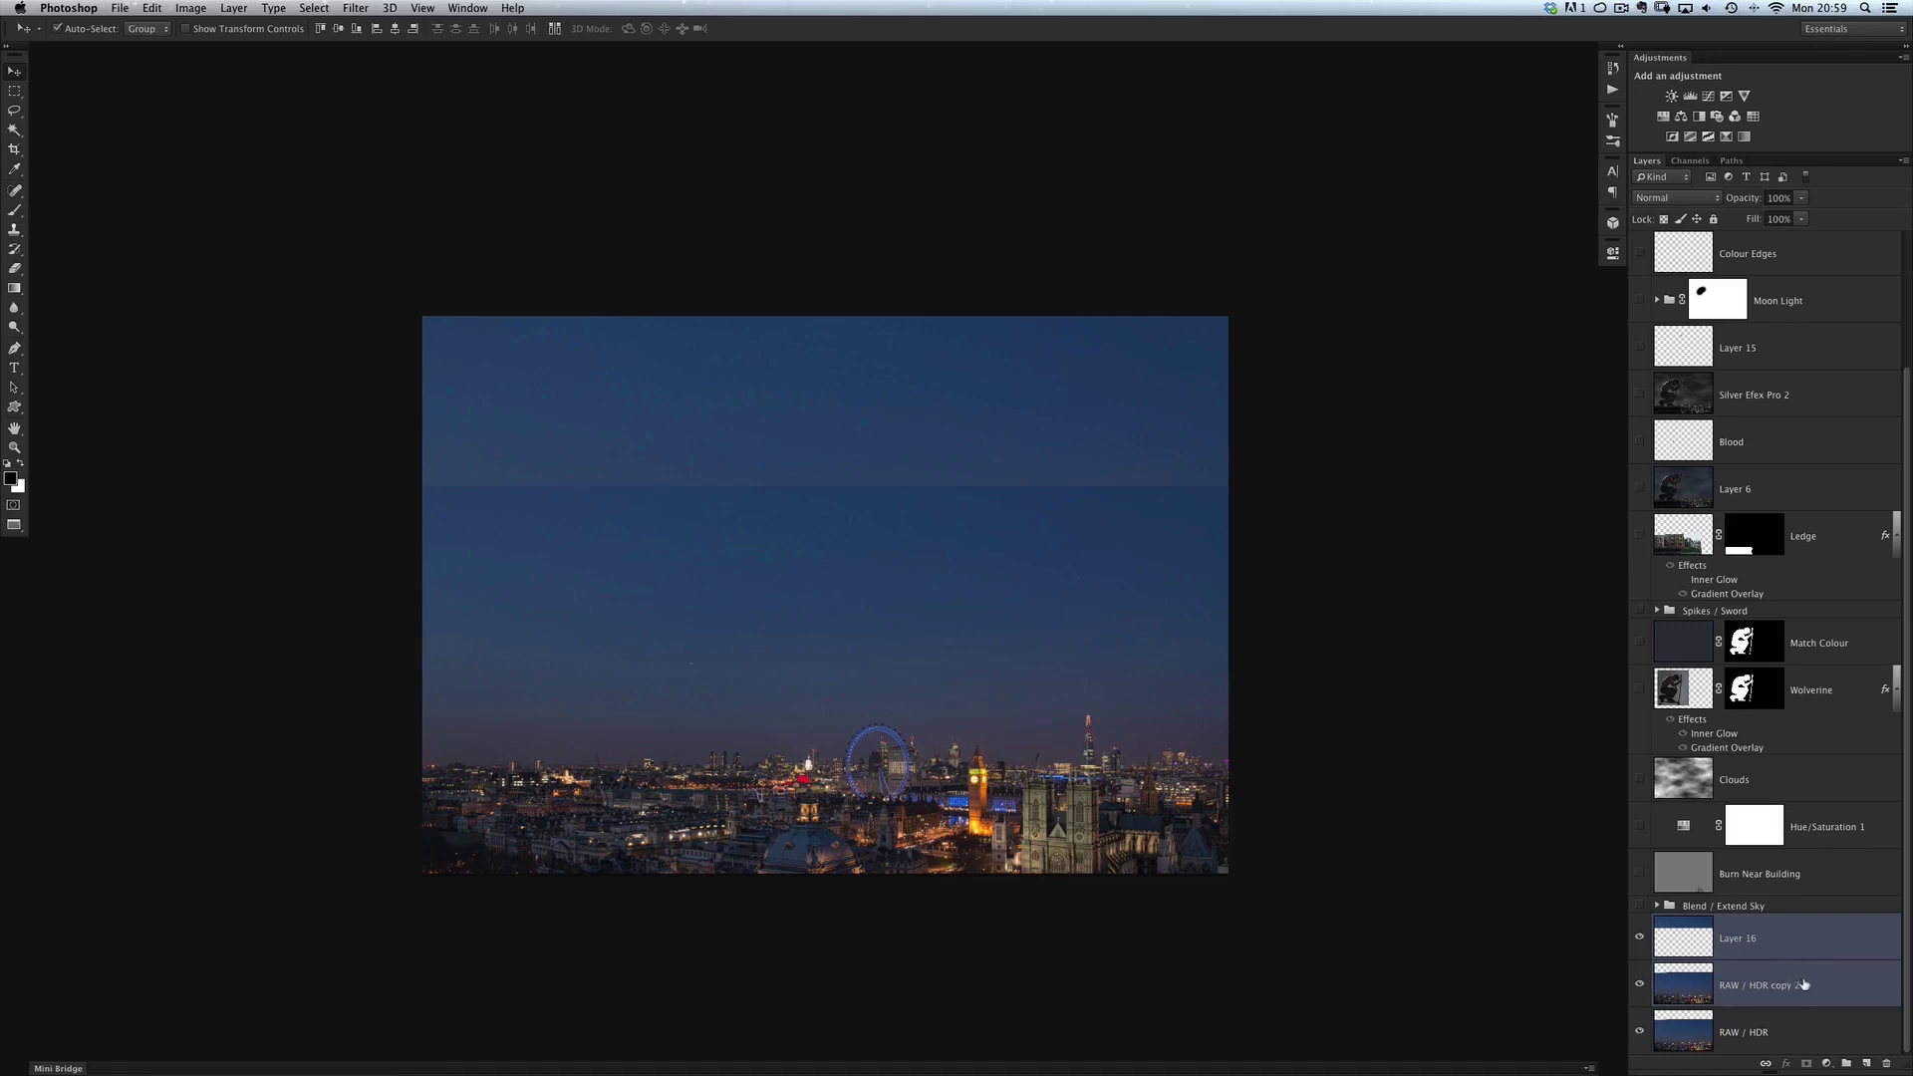
click(153, 9)
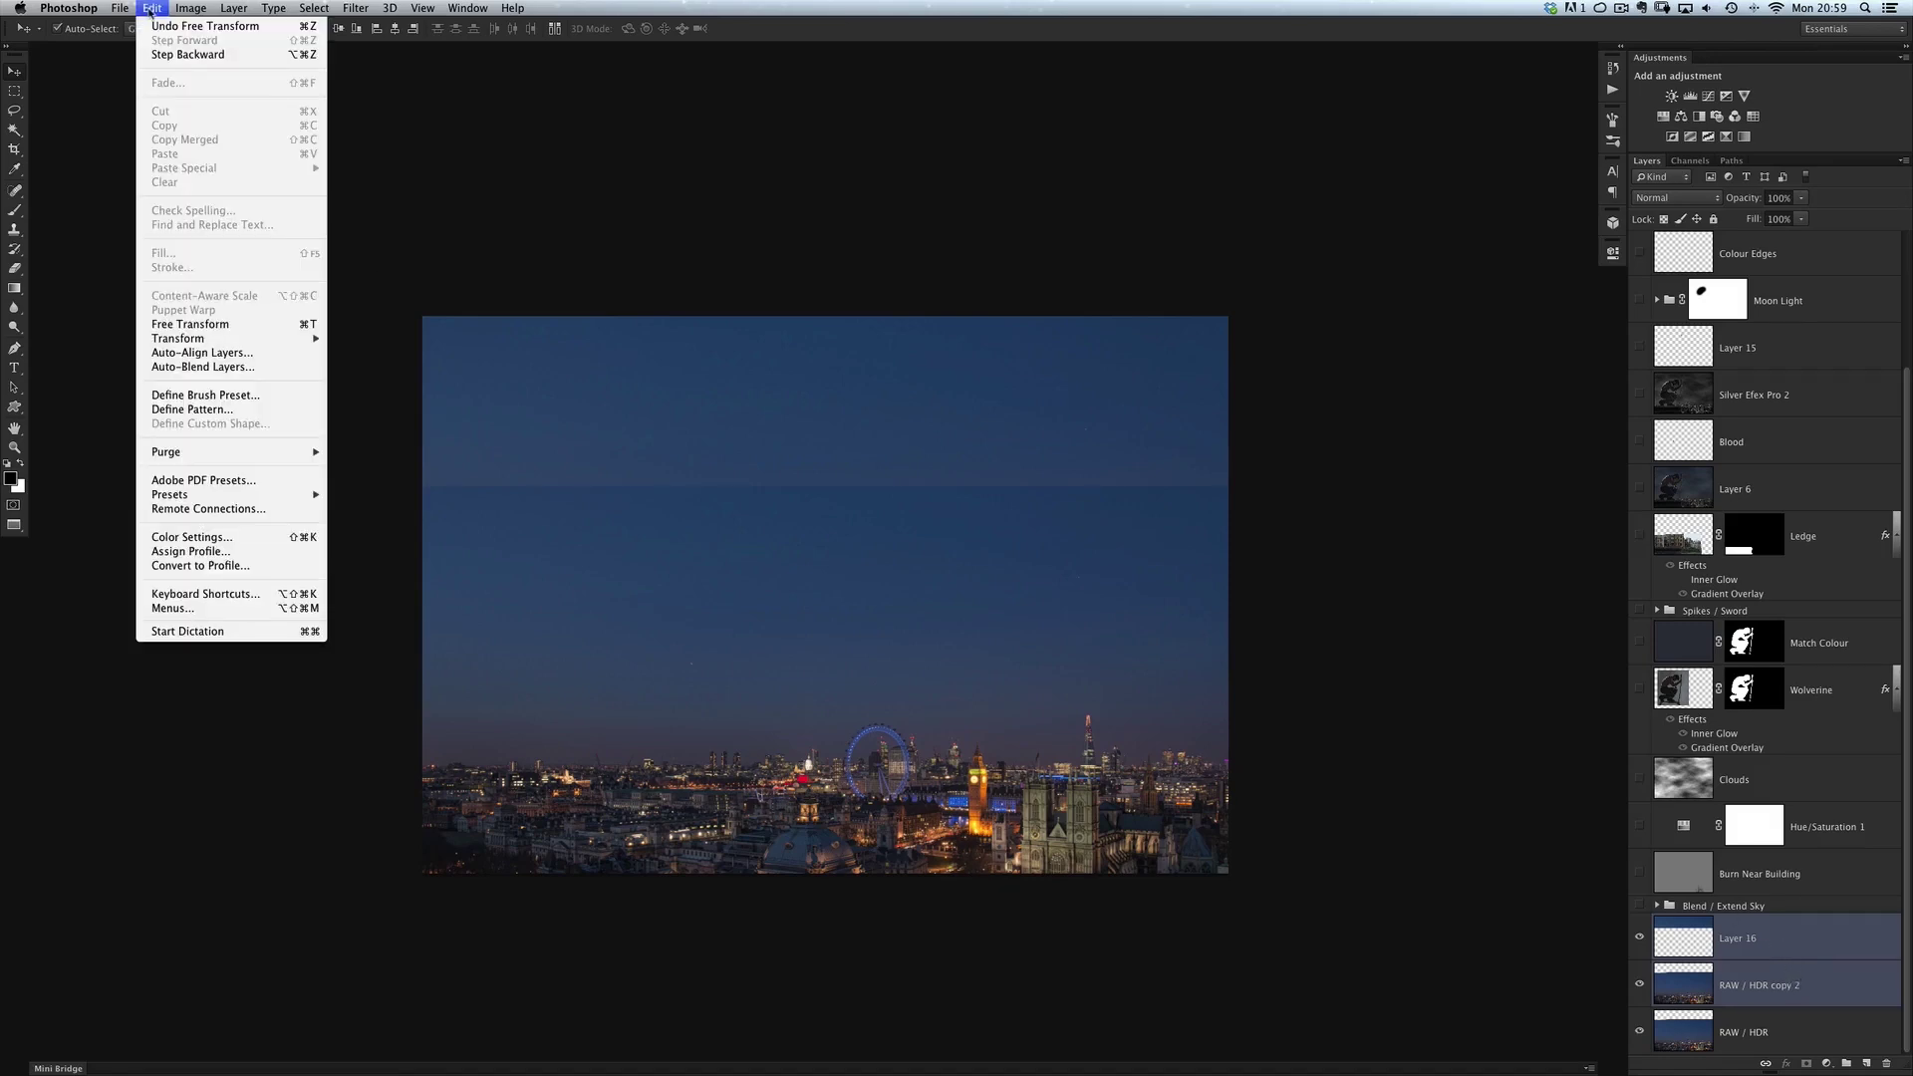
Step: Auto-Blend Layer 16 with RAW / HDR copy 2 as a panorama with Seamless Tones and Colors
click(196, 368)
drag(918, 395, 852, 405)
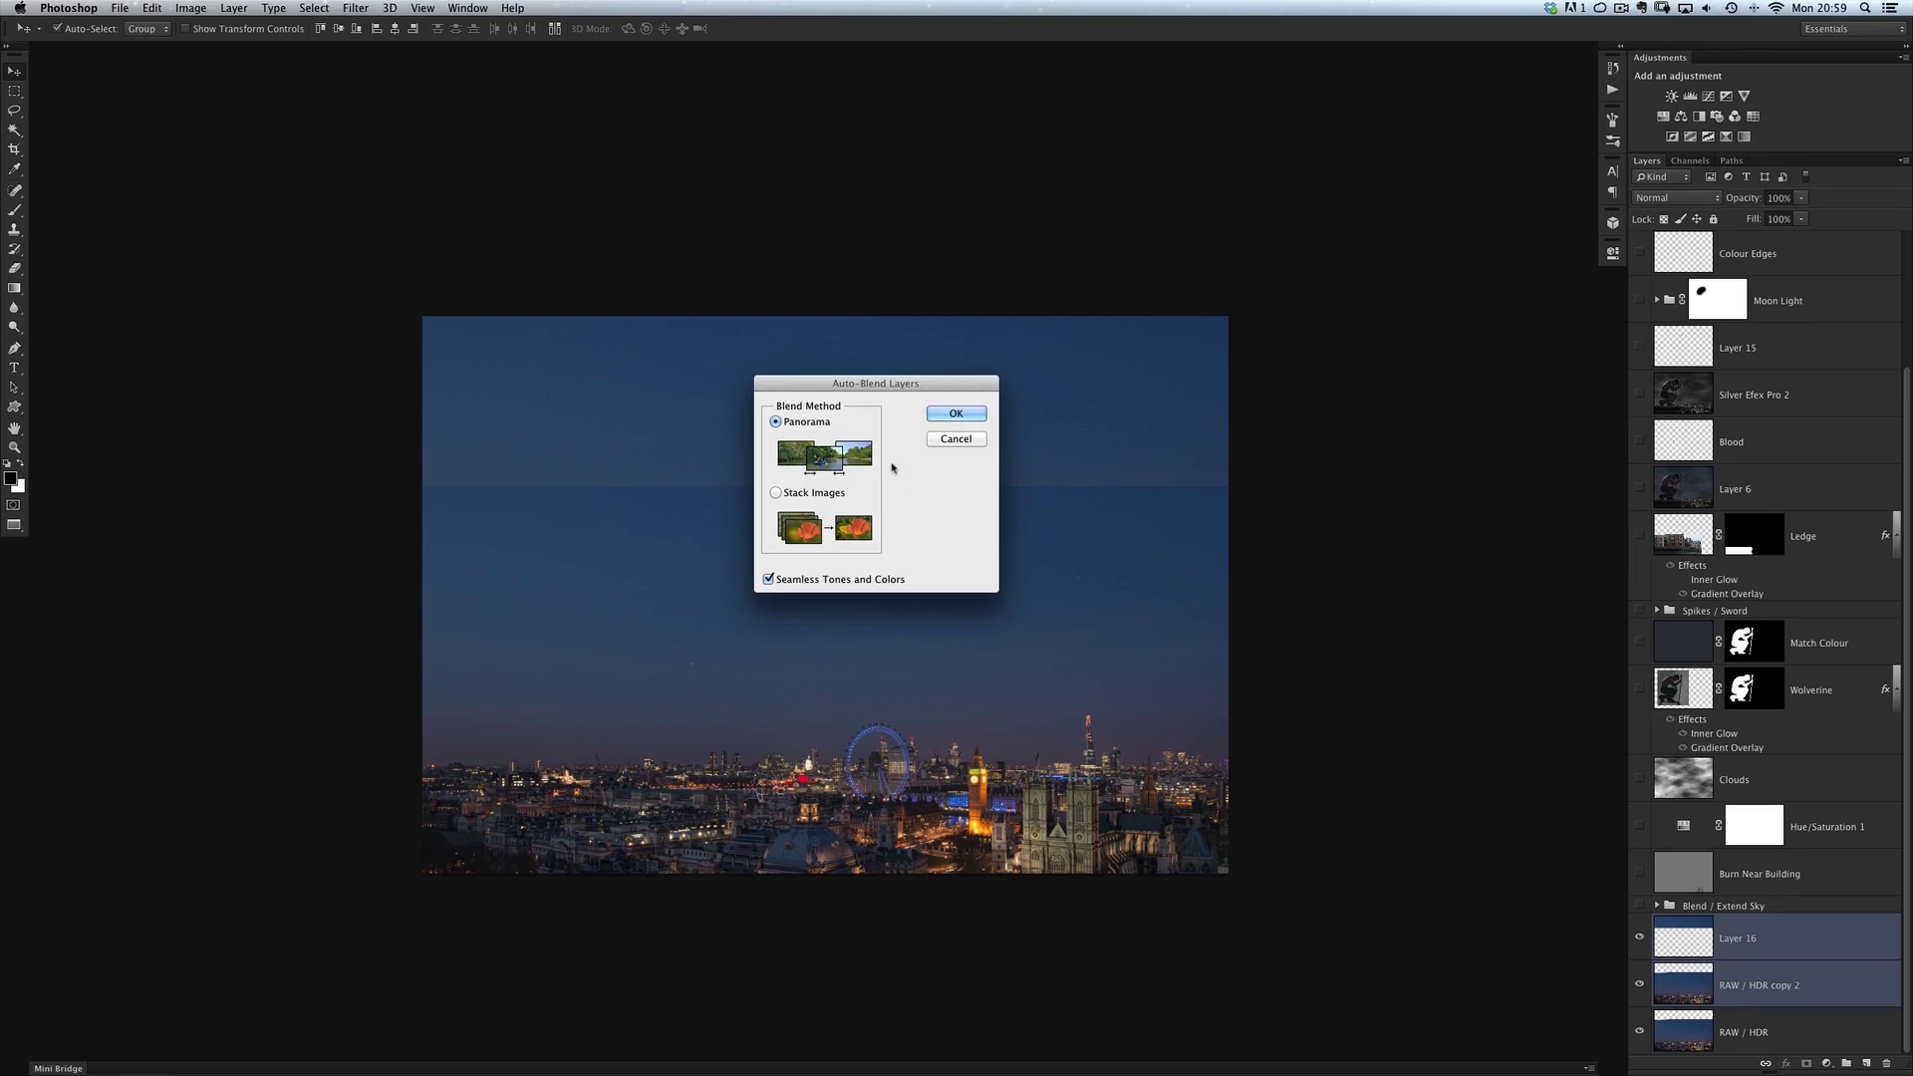
drag(862, 377, 839, 372)
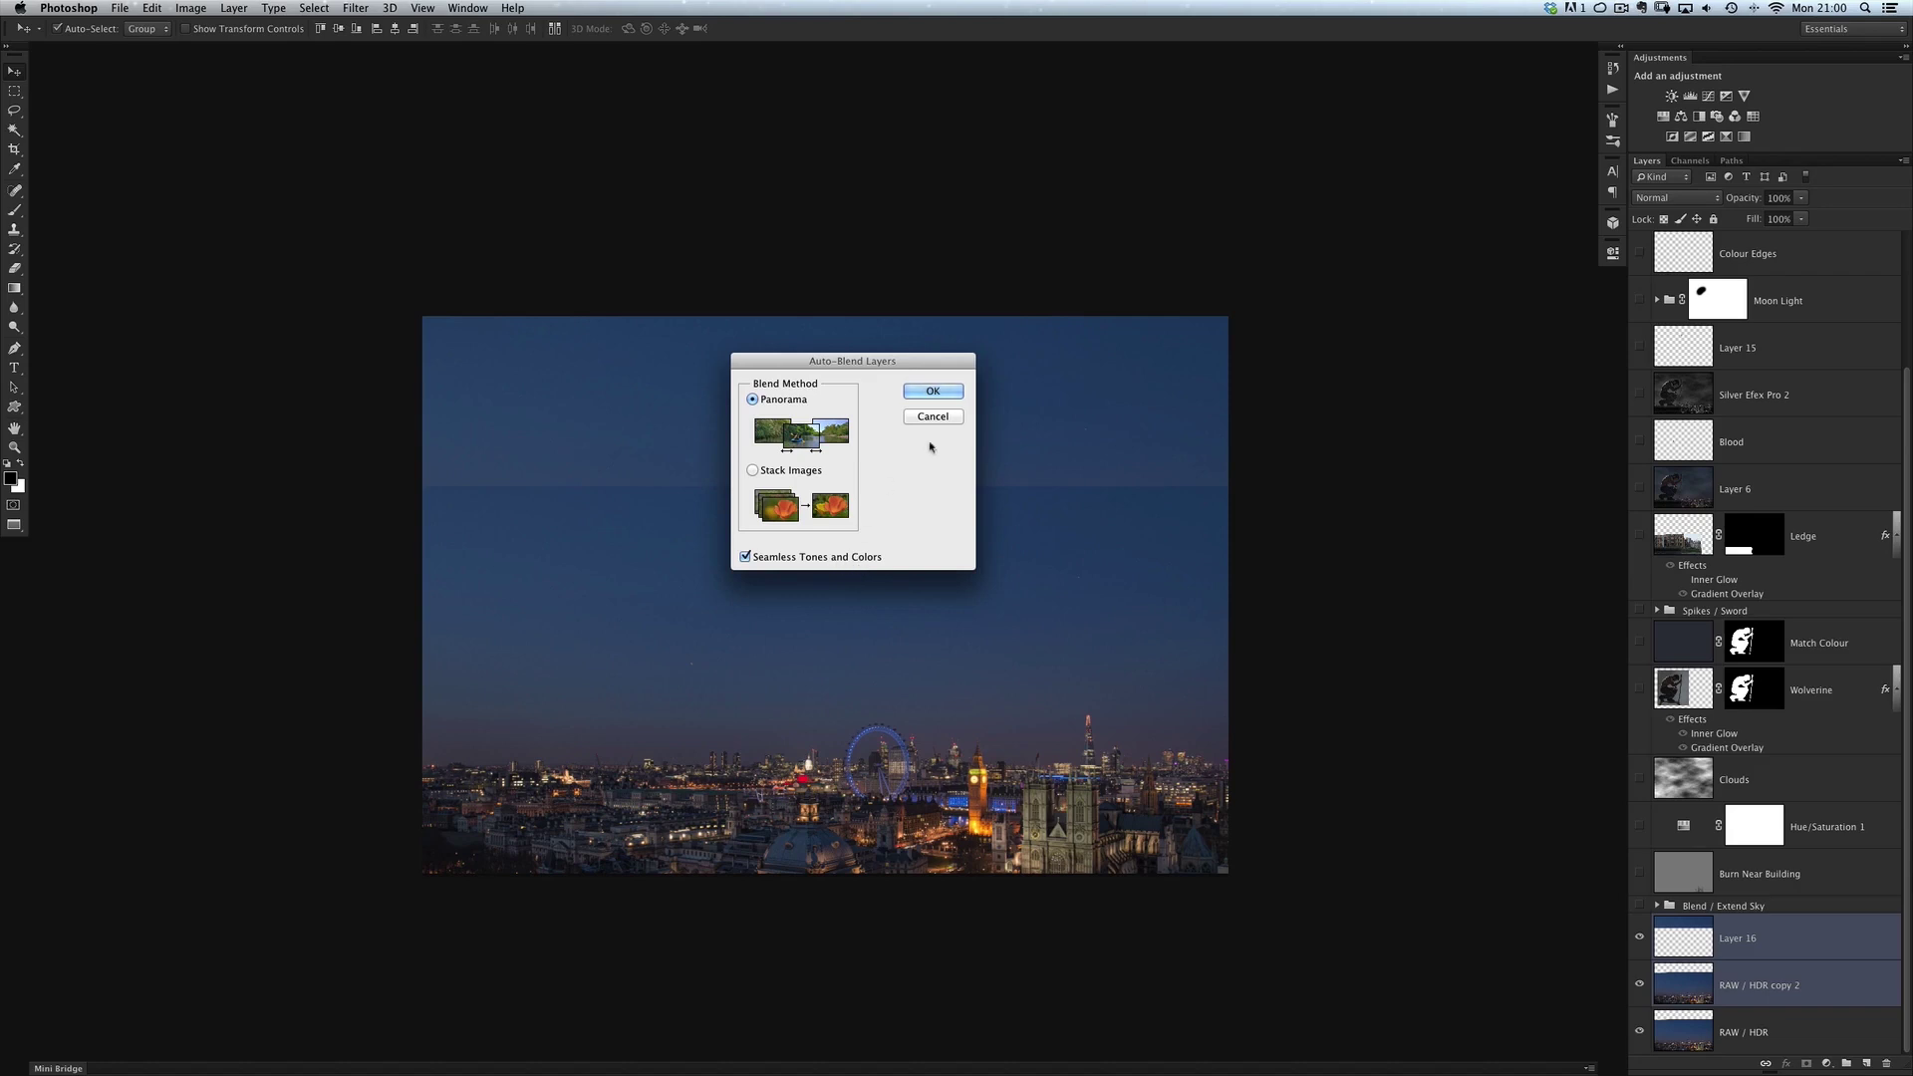
click(933, 393)
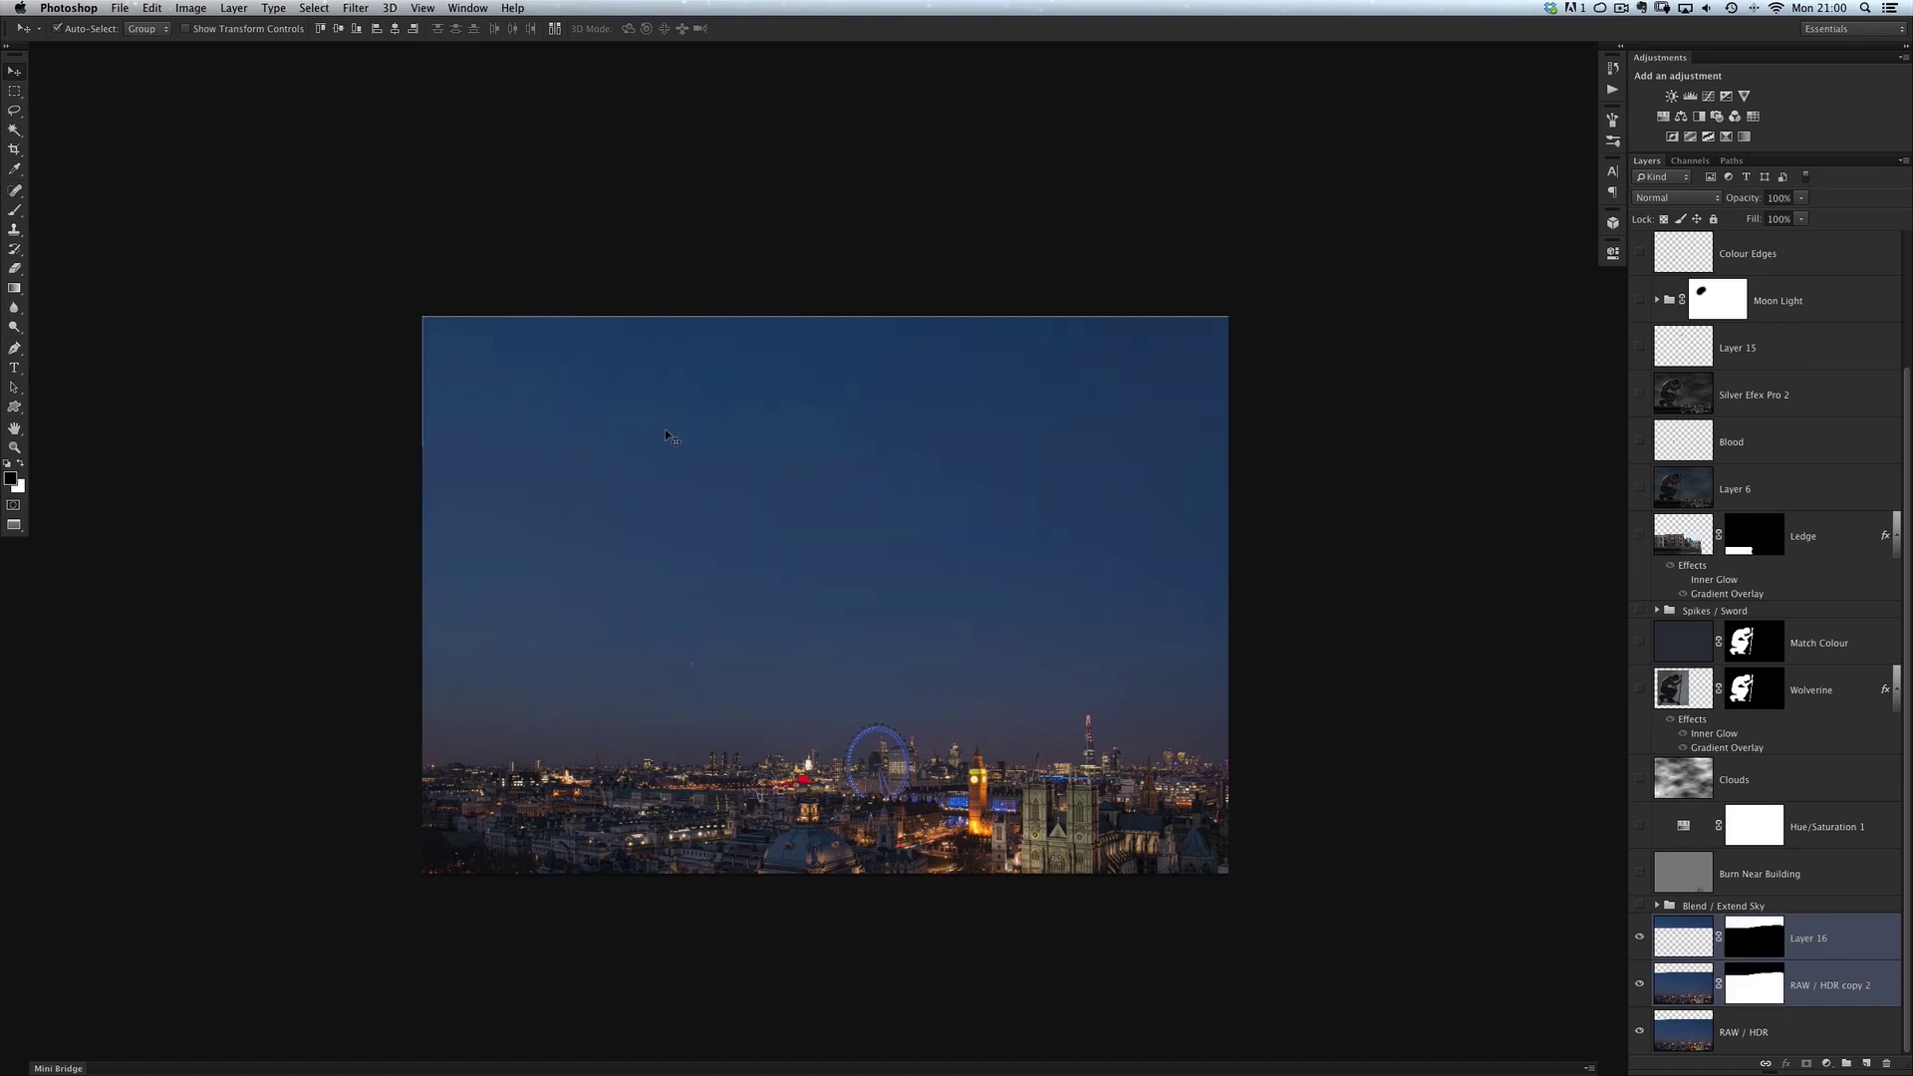
scroll(882, 433, up, 2)
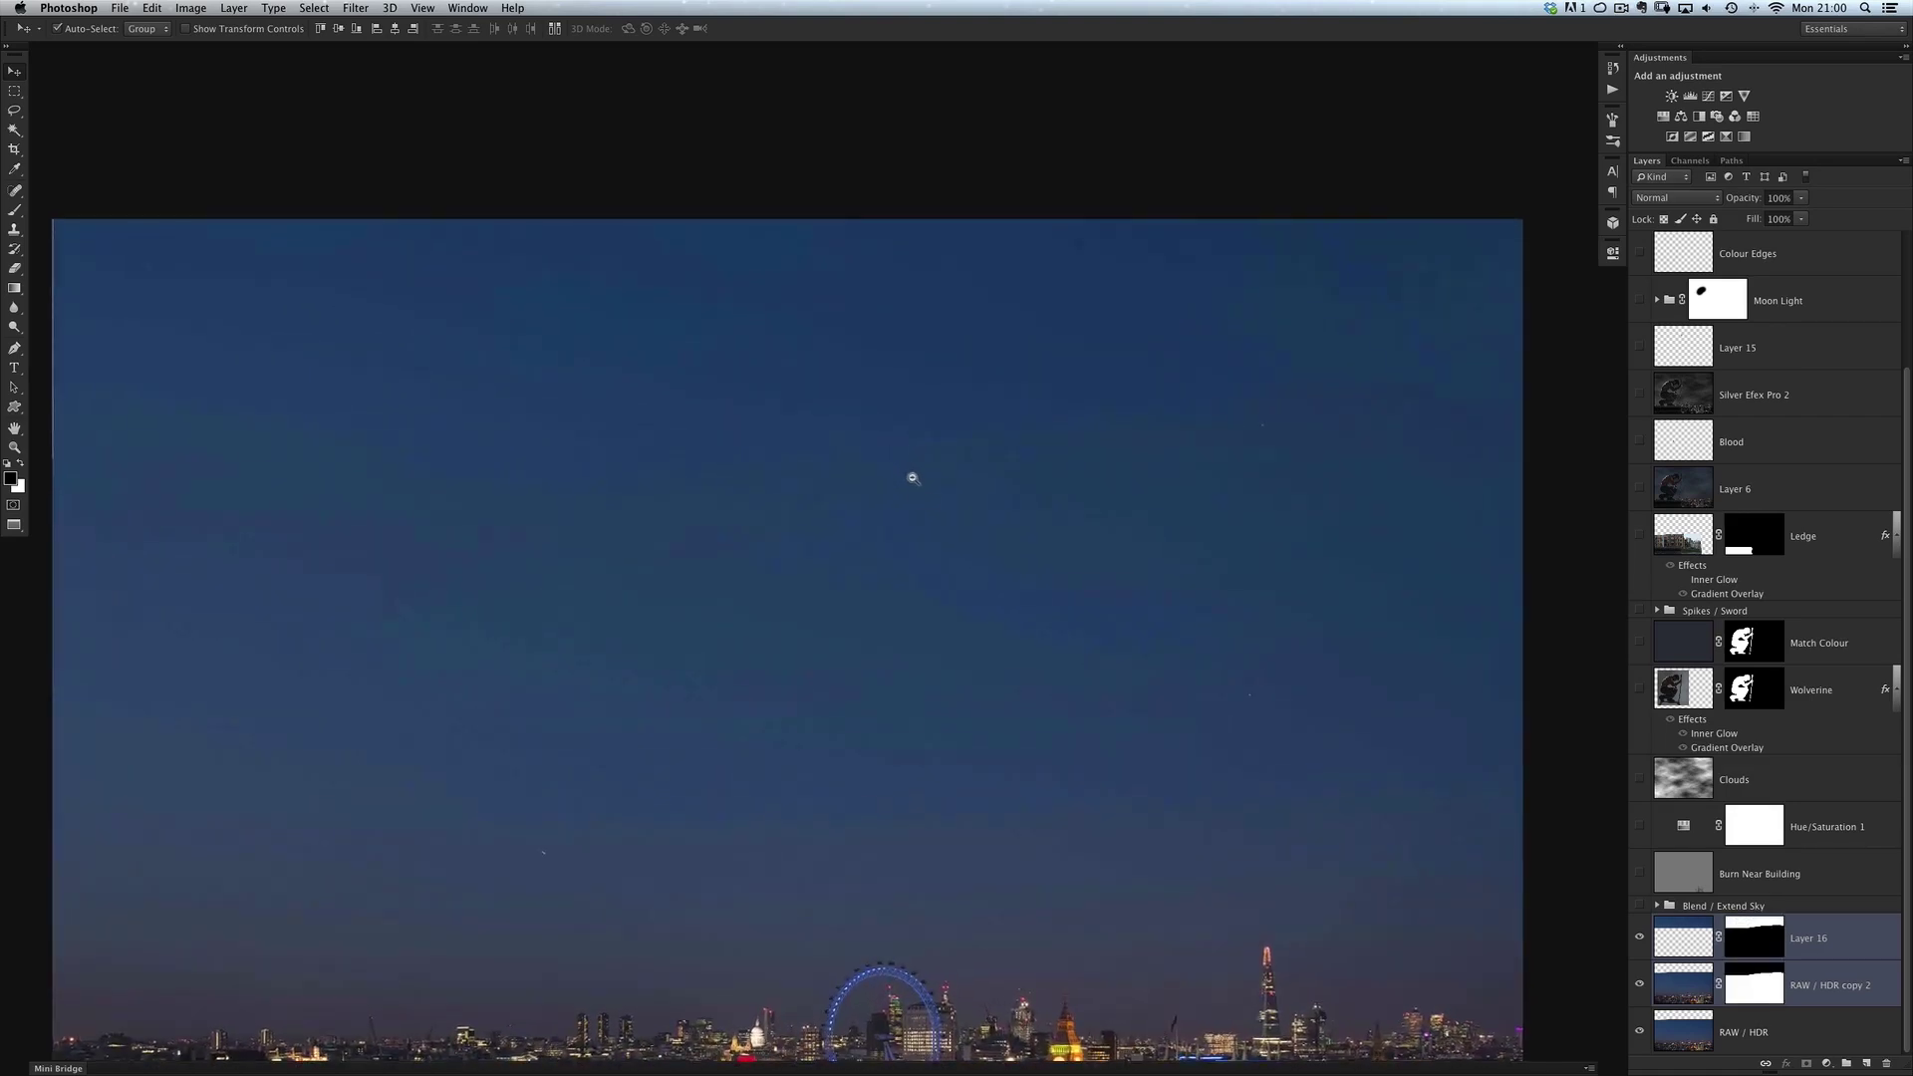
scroll(754, 516, down, 2)
scroll(754, 516, right, 2)
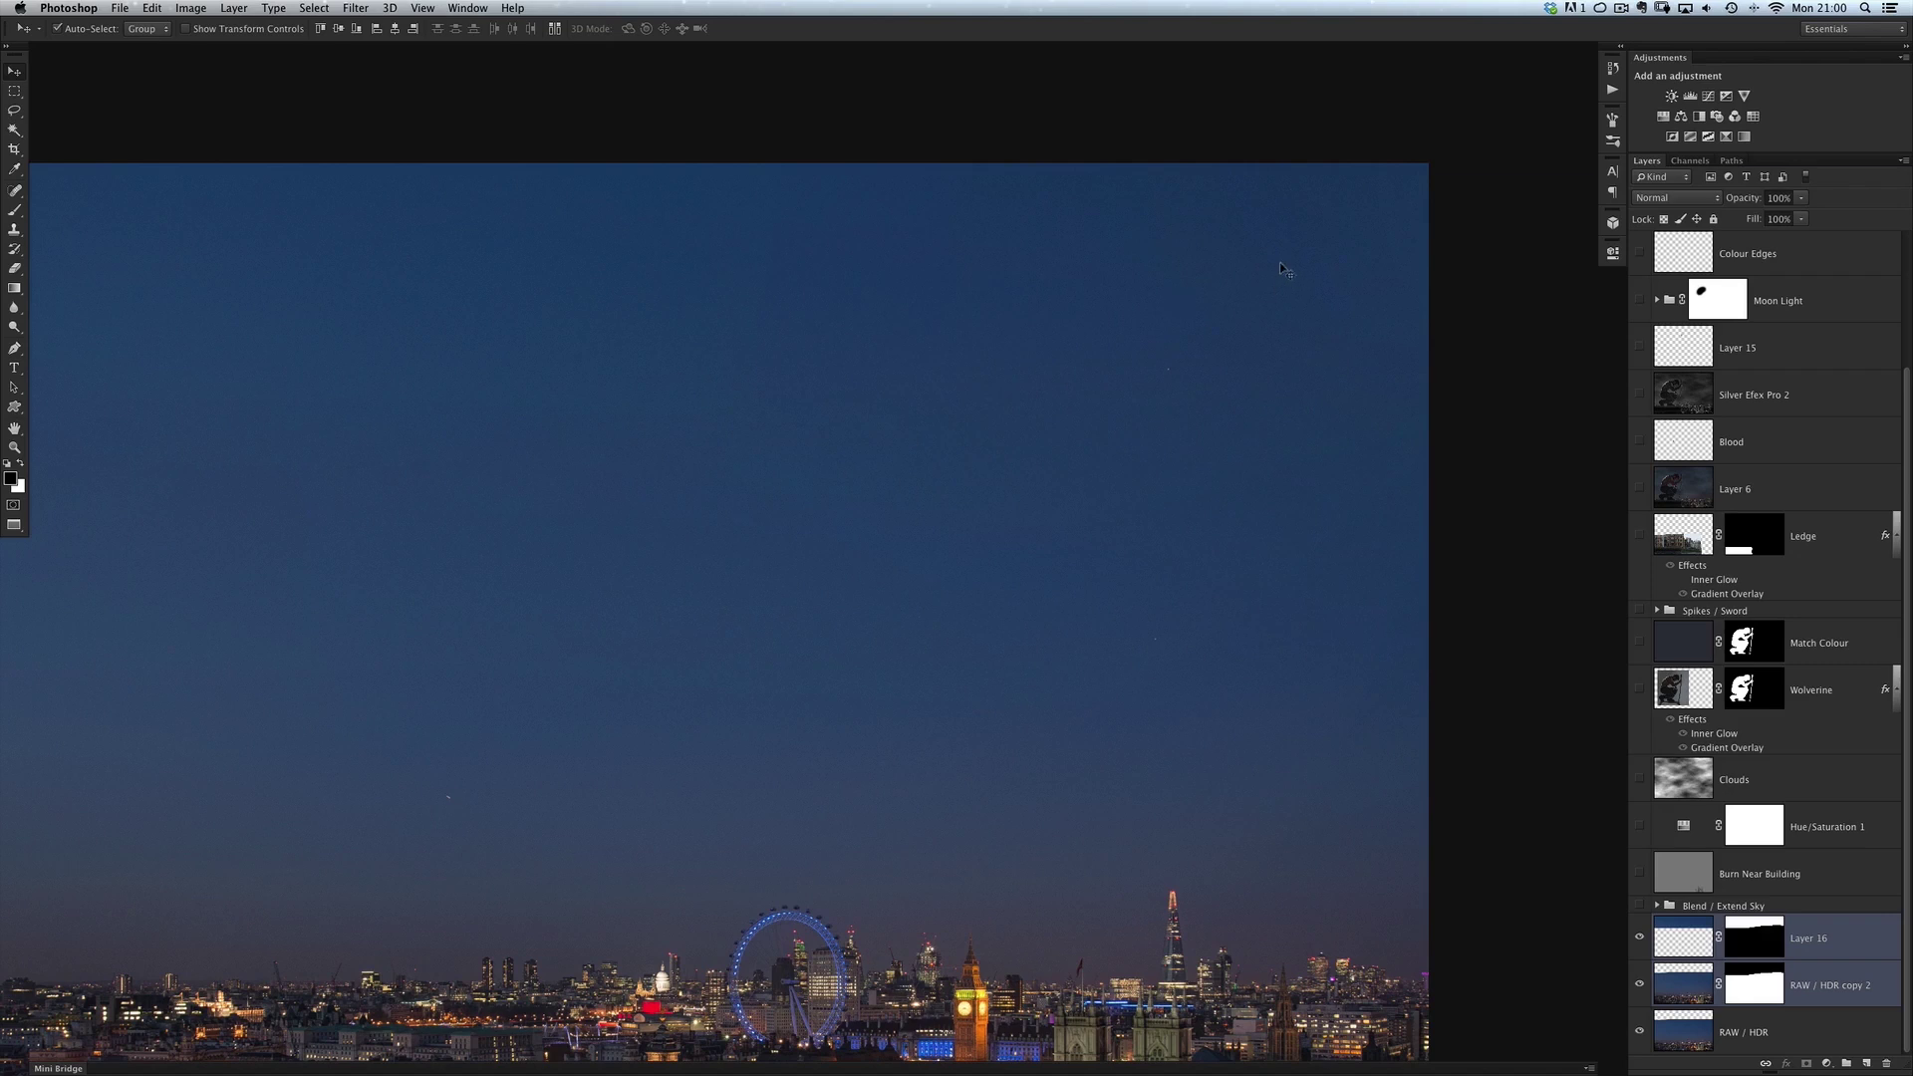
scroll(1195, 299, up, 3)
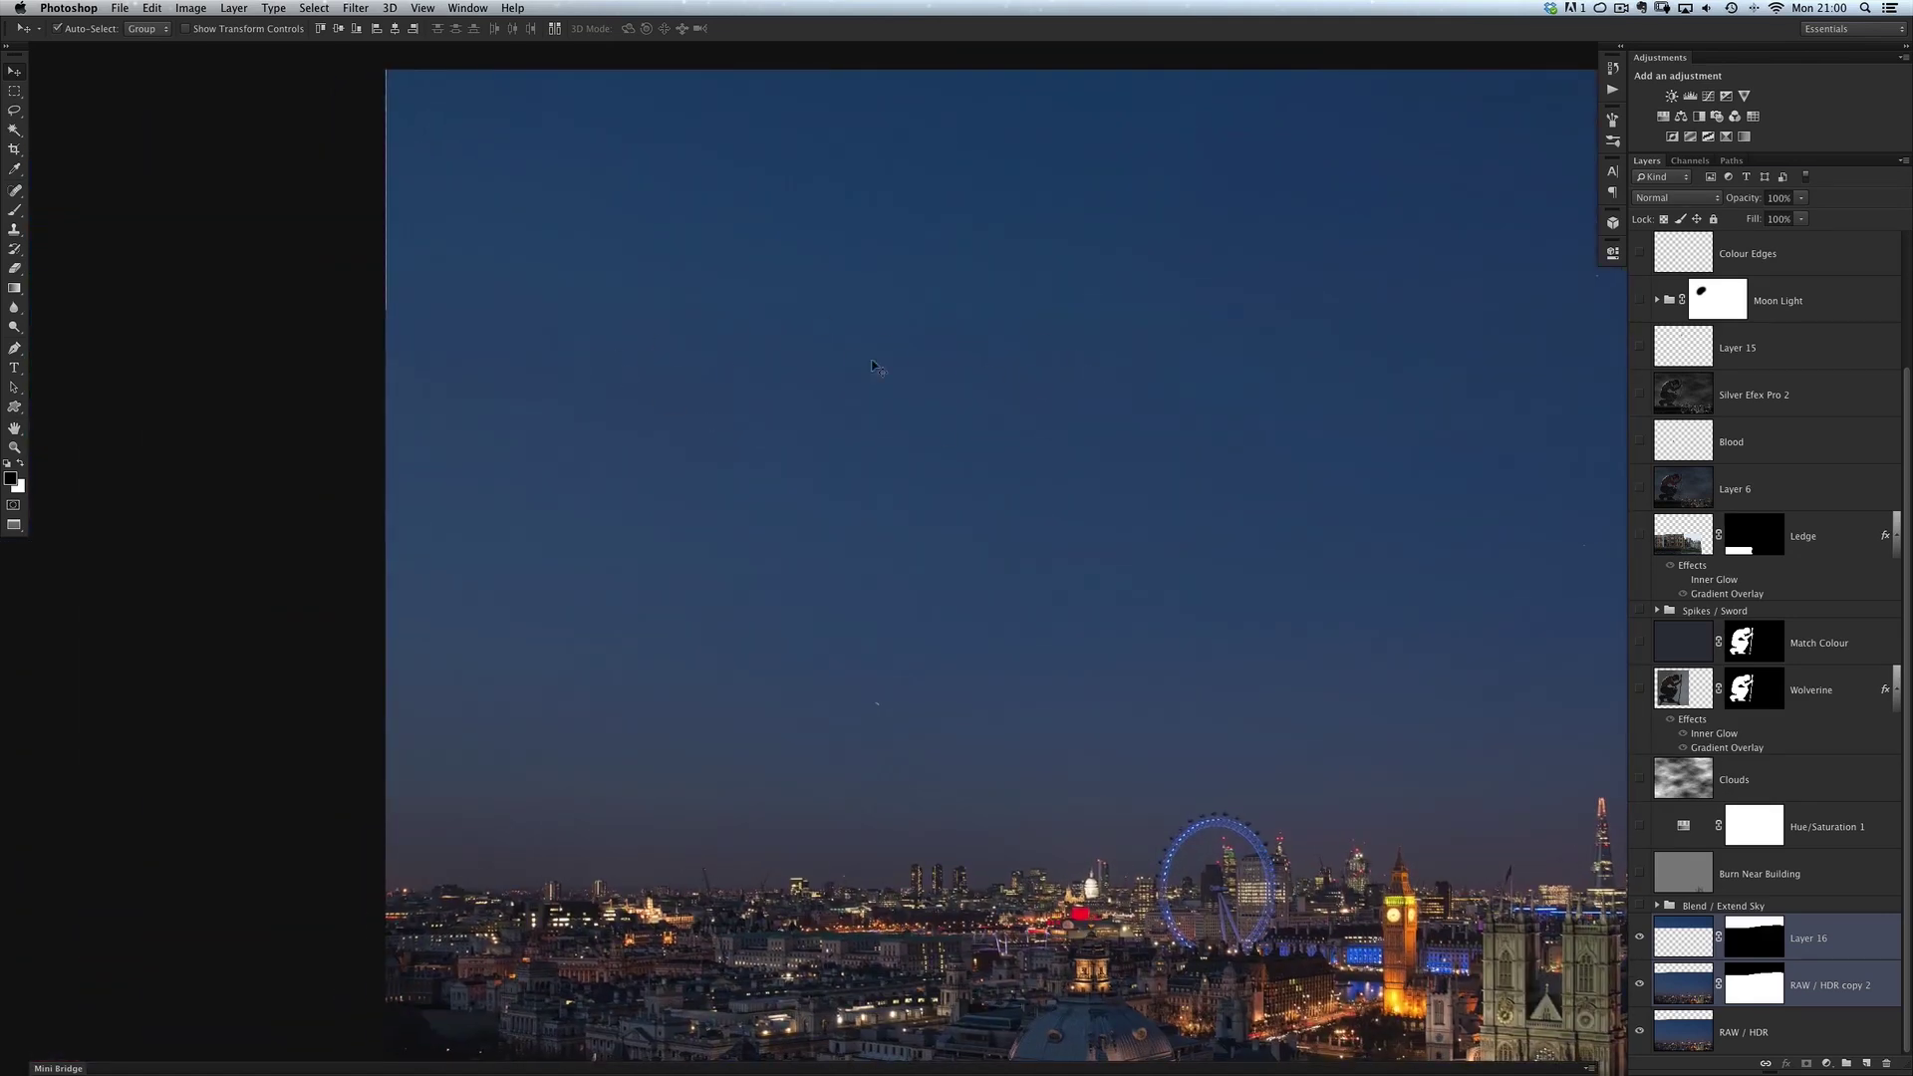
scroll(873, 366, down, 3)
scroll(787, 391, up, 2)
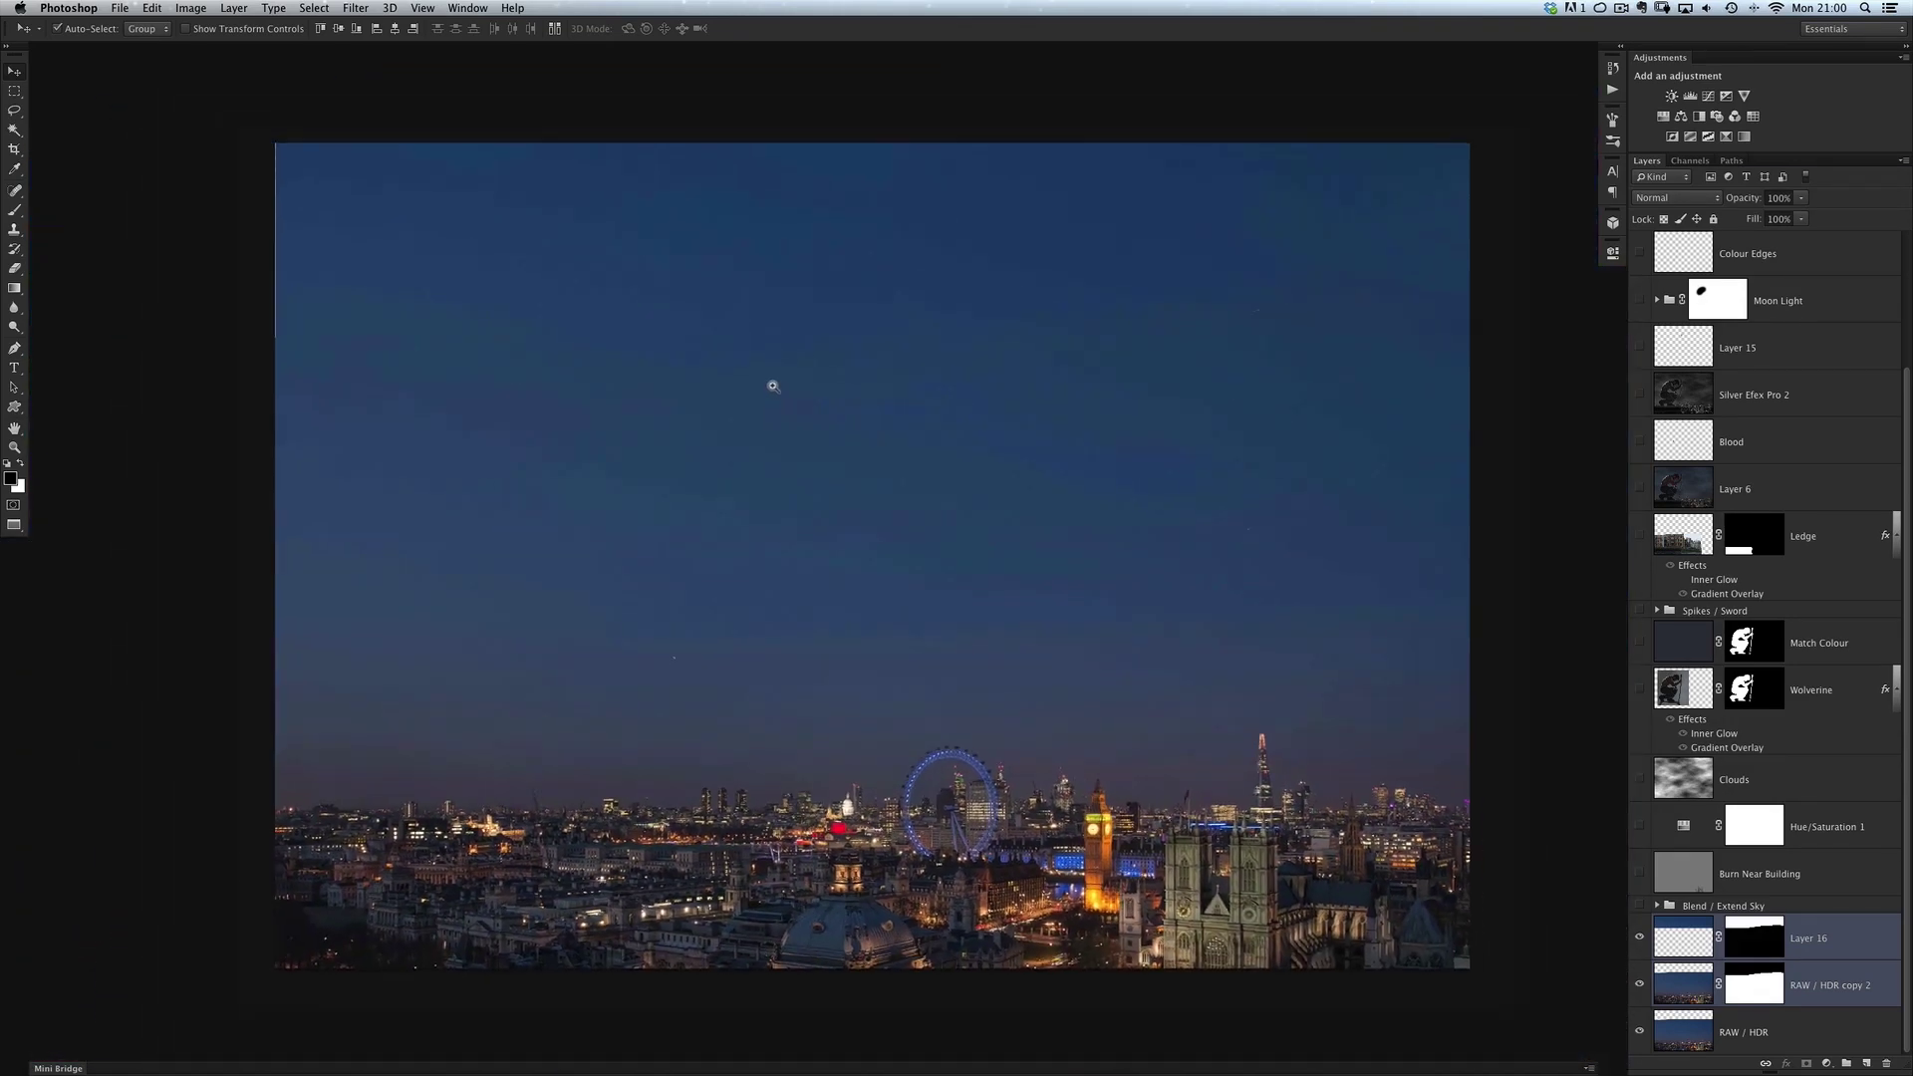
scroll(773, 387, up, 1)
scroll(764, 436, down, 1)
scroll(767, 438, up, 1)
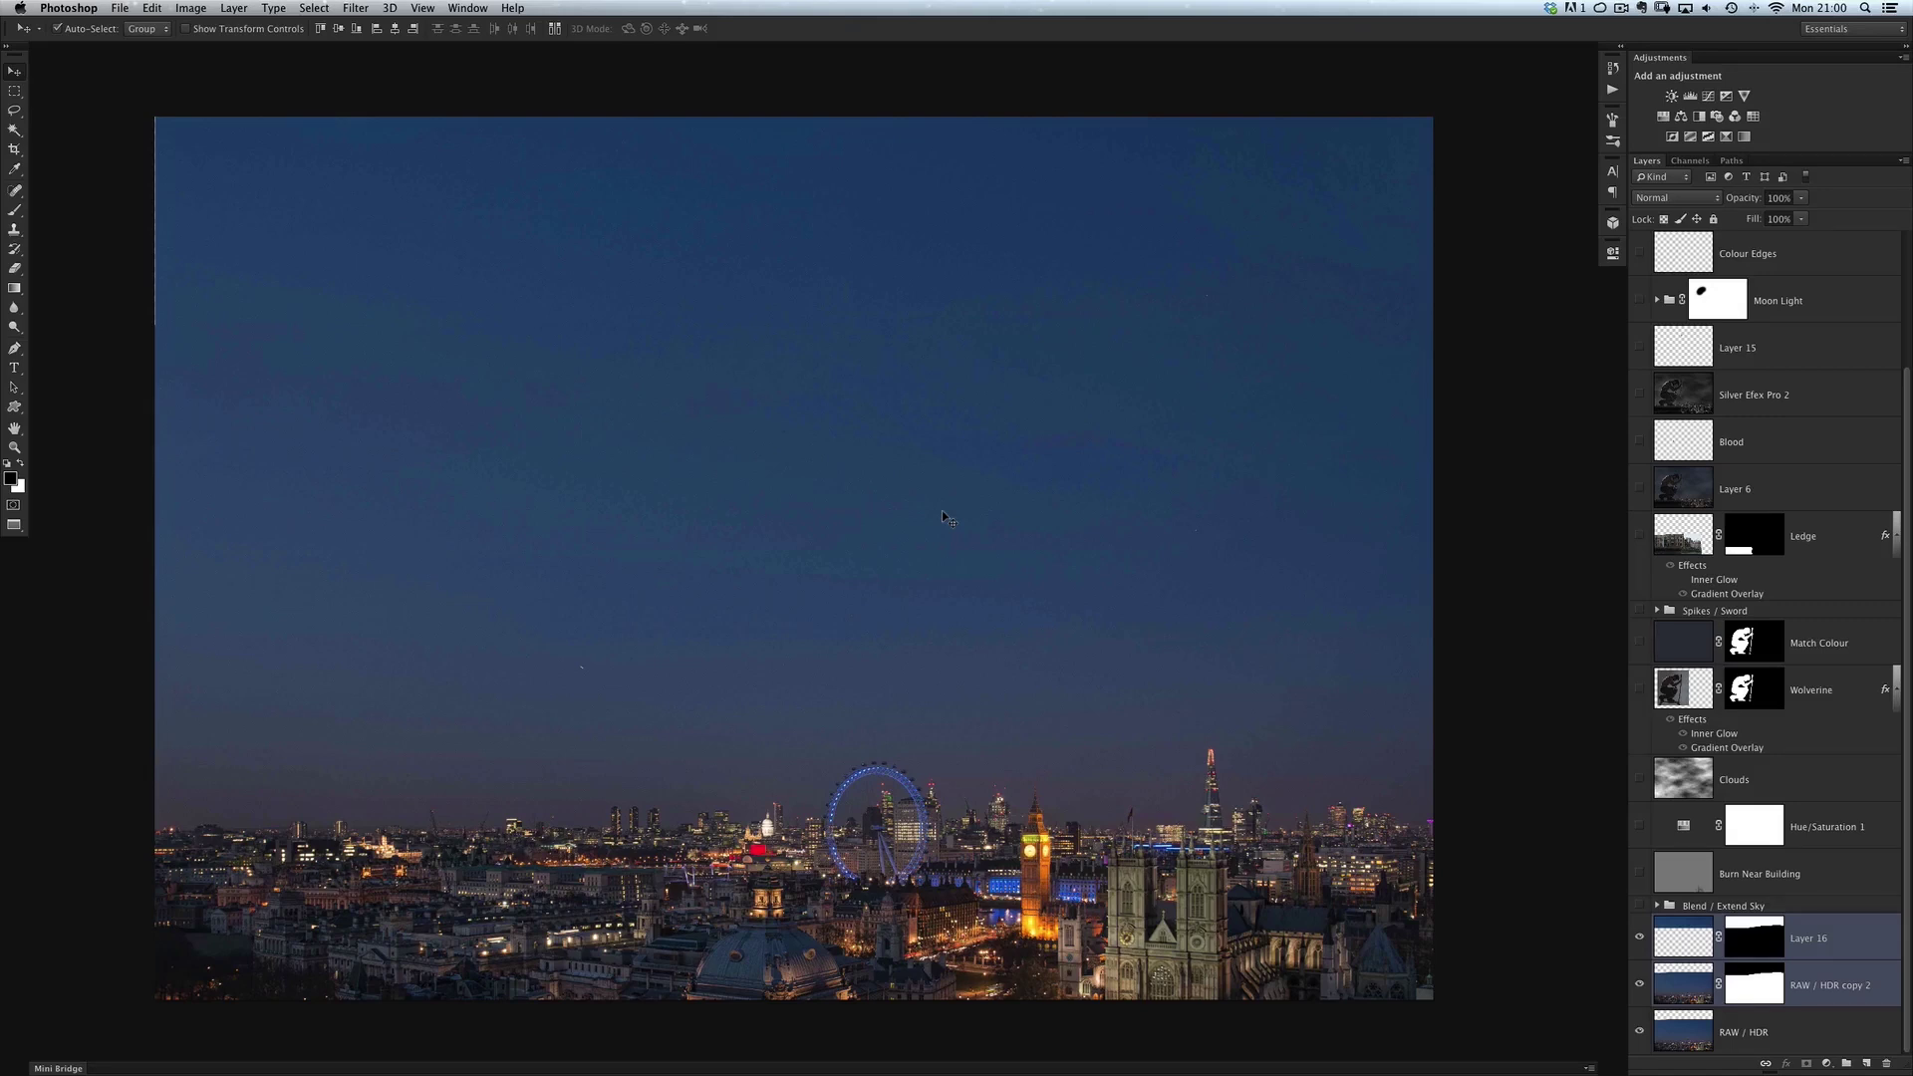
Step: Turn visibility back on for Blend / Extend Sky and every composite layer up to Rain & Splashes
click(1639, 906)
drag(1637, 867, 1639, 300)
scroll(1639, 299, up, 3)
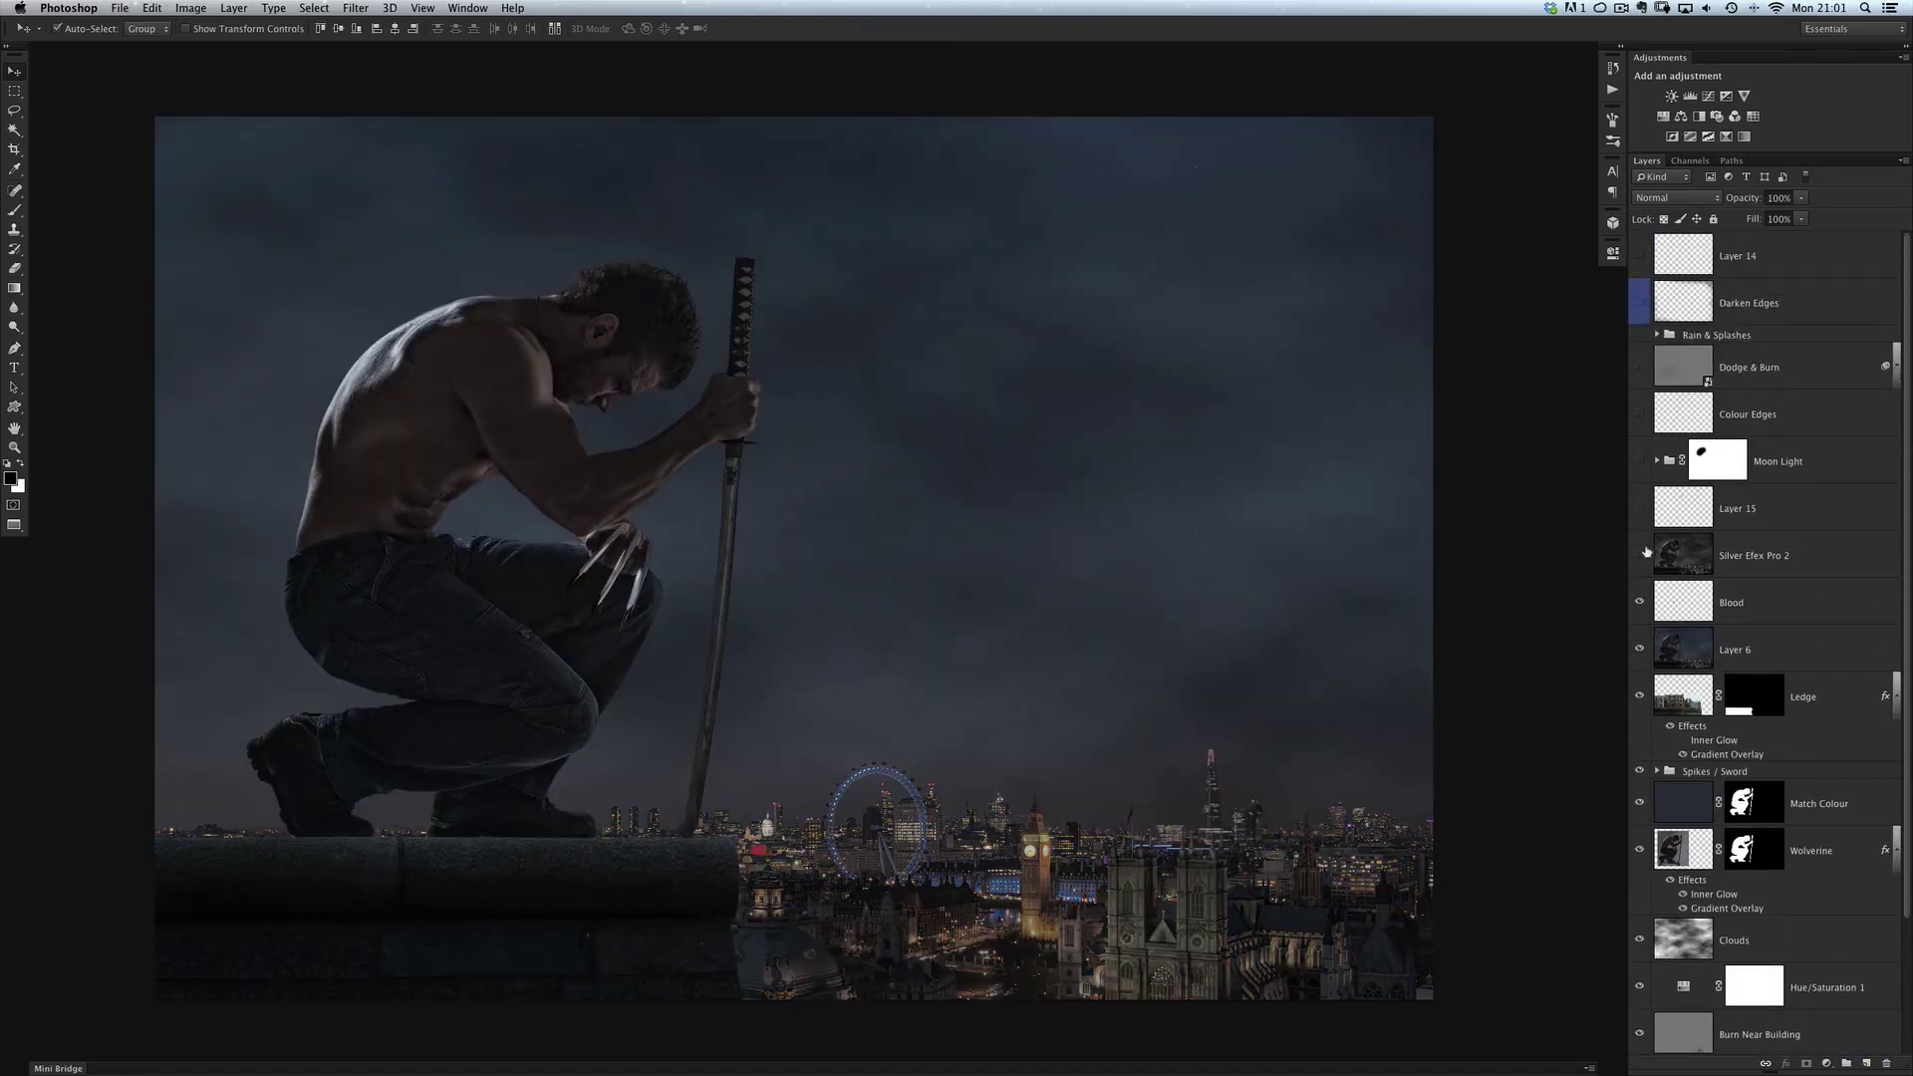
drag(1634, 399, 1634, 338)
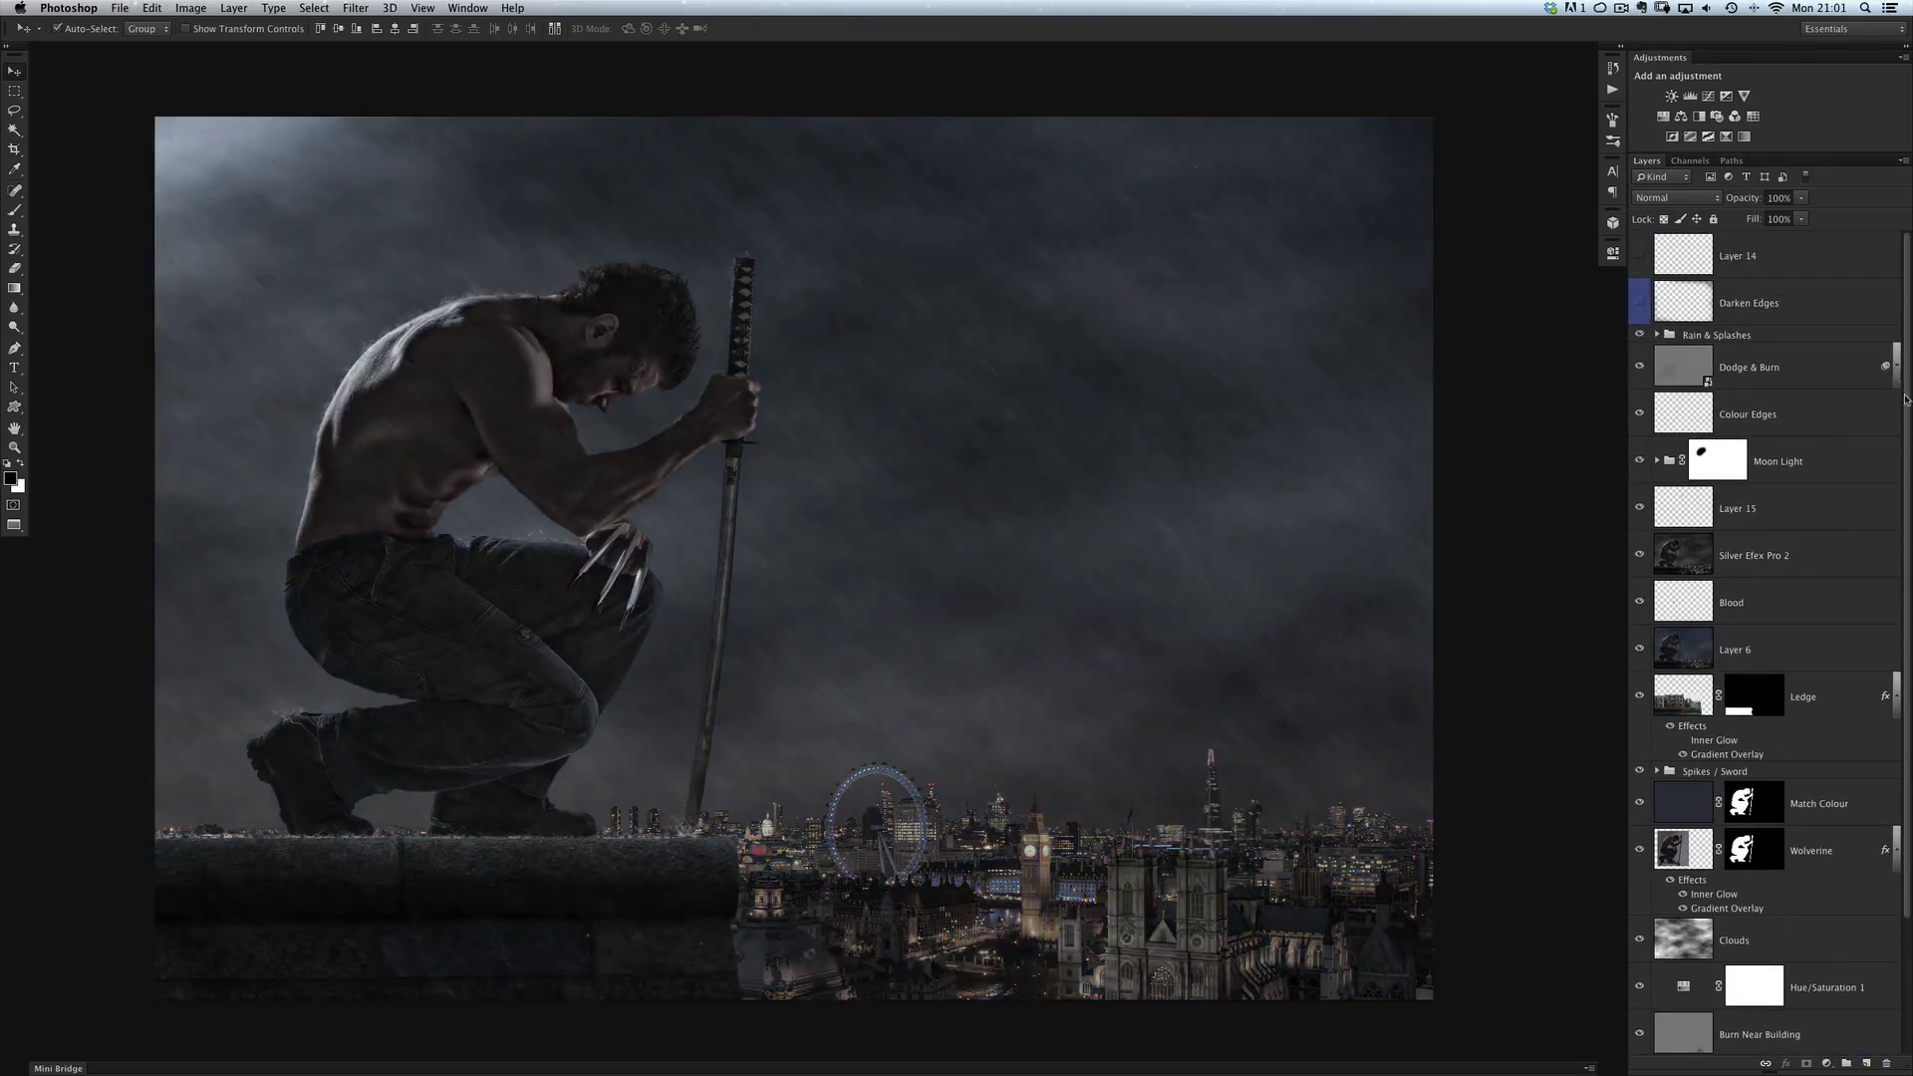